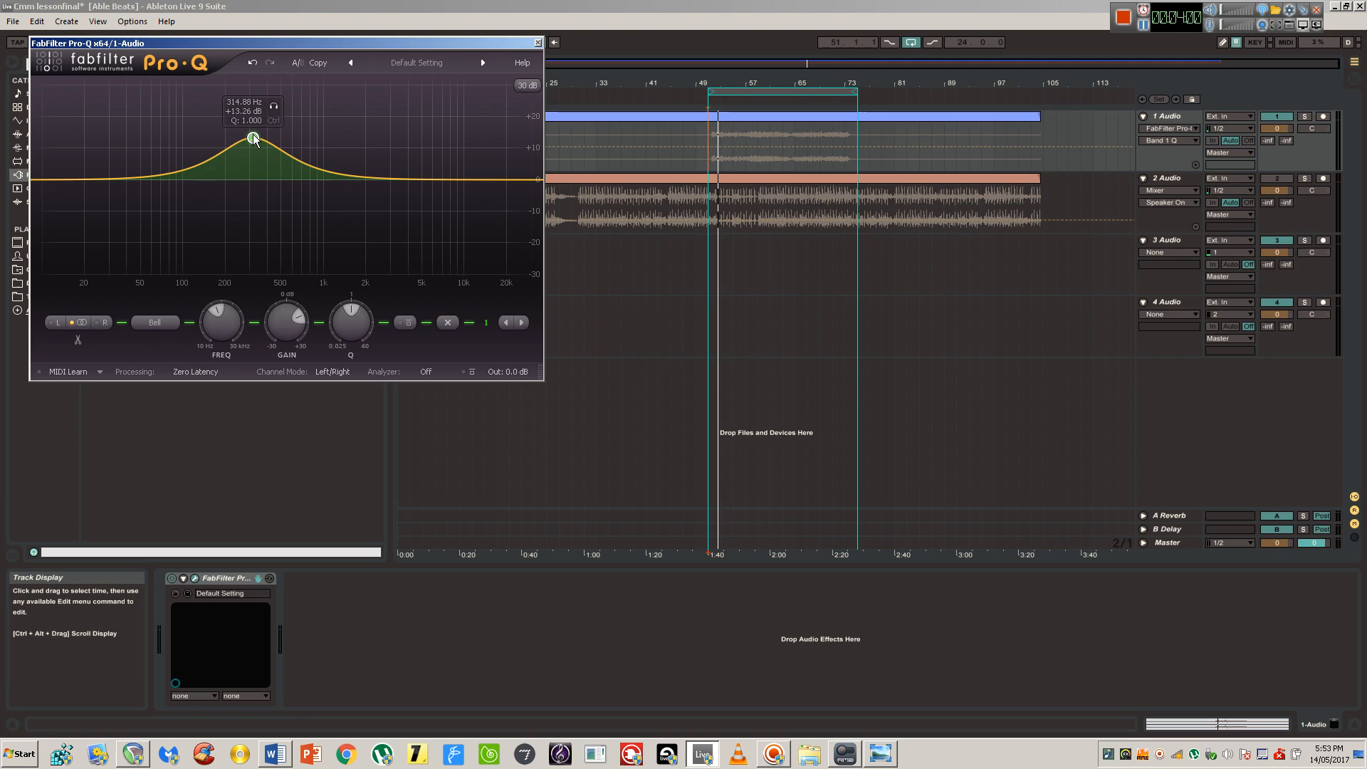
- Raise EQ band 1's gain to about +15.7 dB and set the spectrum analyzer to Pre-EQ
left_click_drag(255, 141, 253, 130)
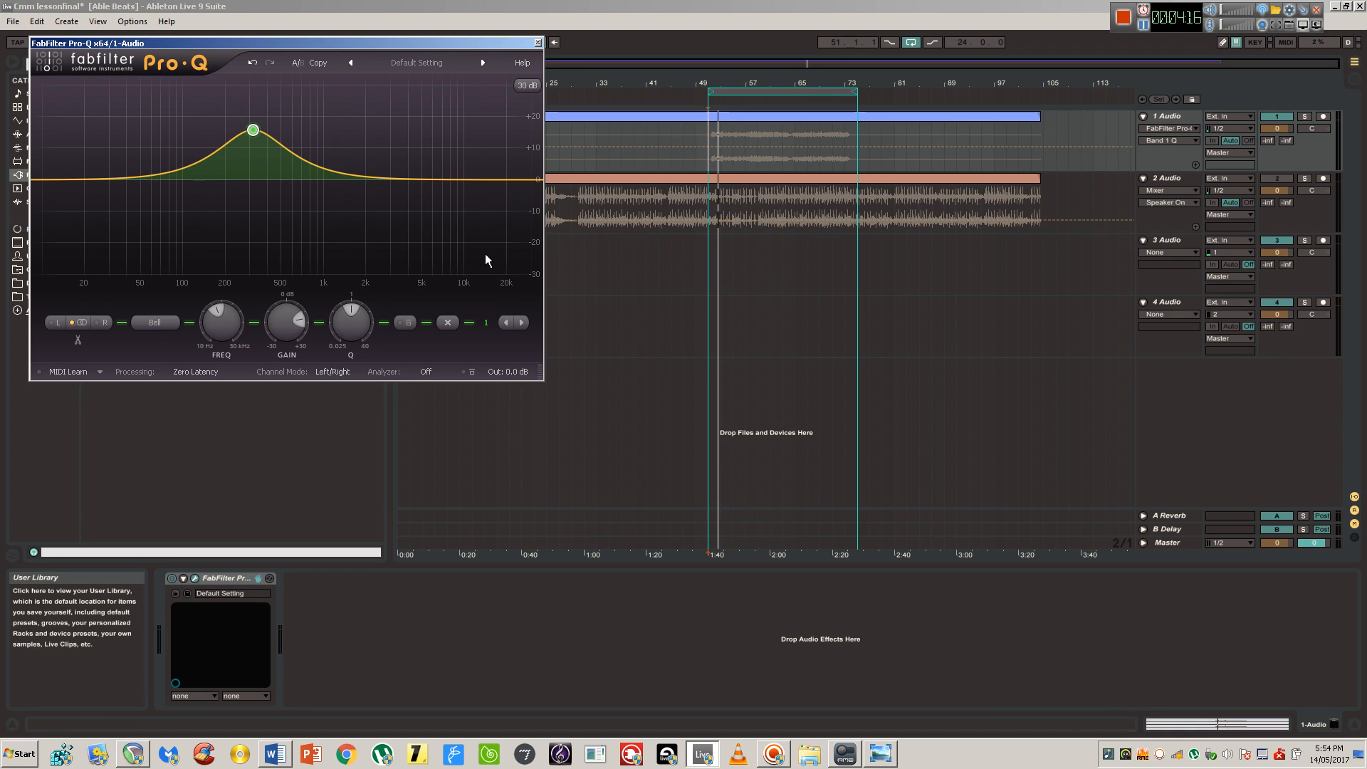
left_click(706, 144)
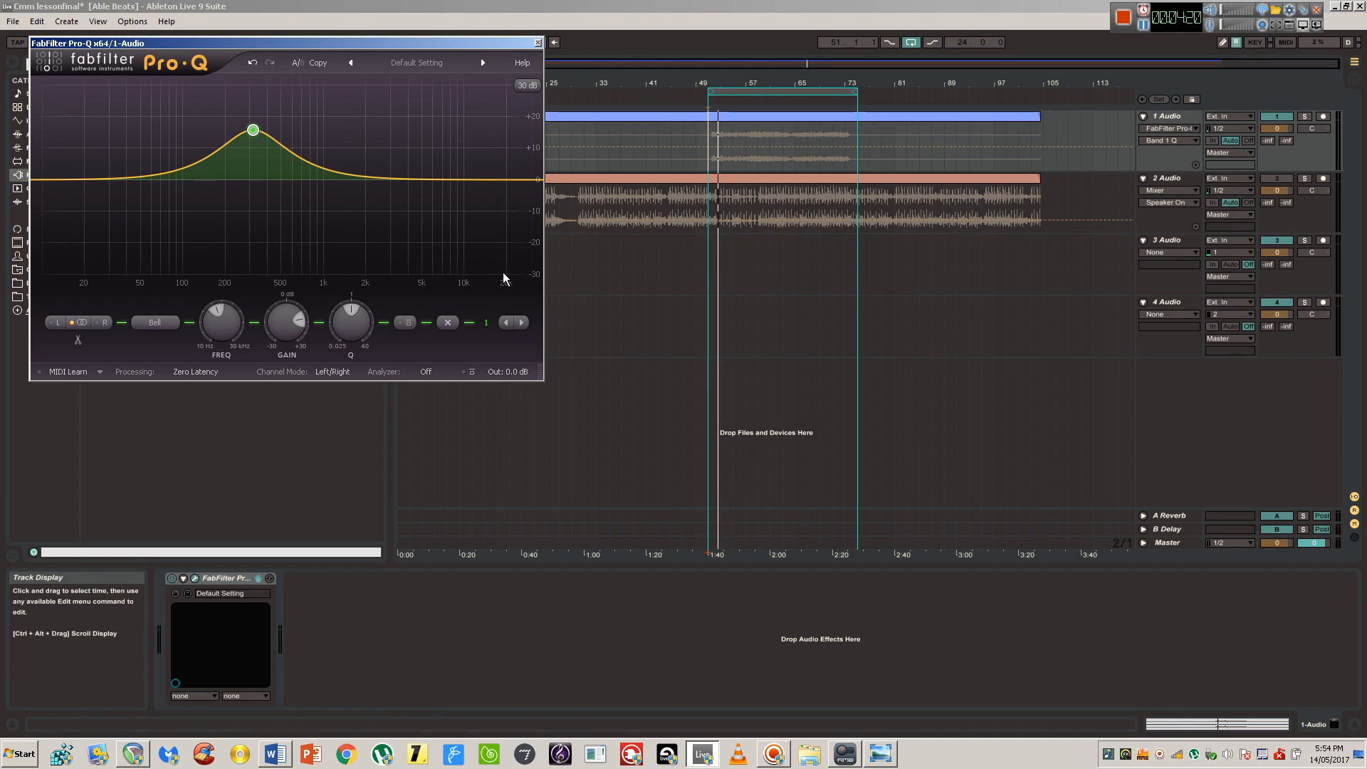
left_click(425, 372)
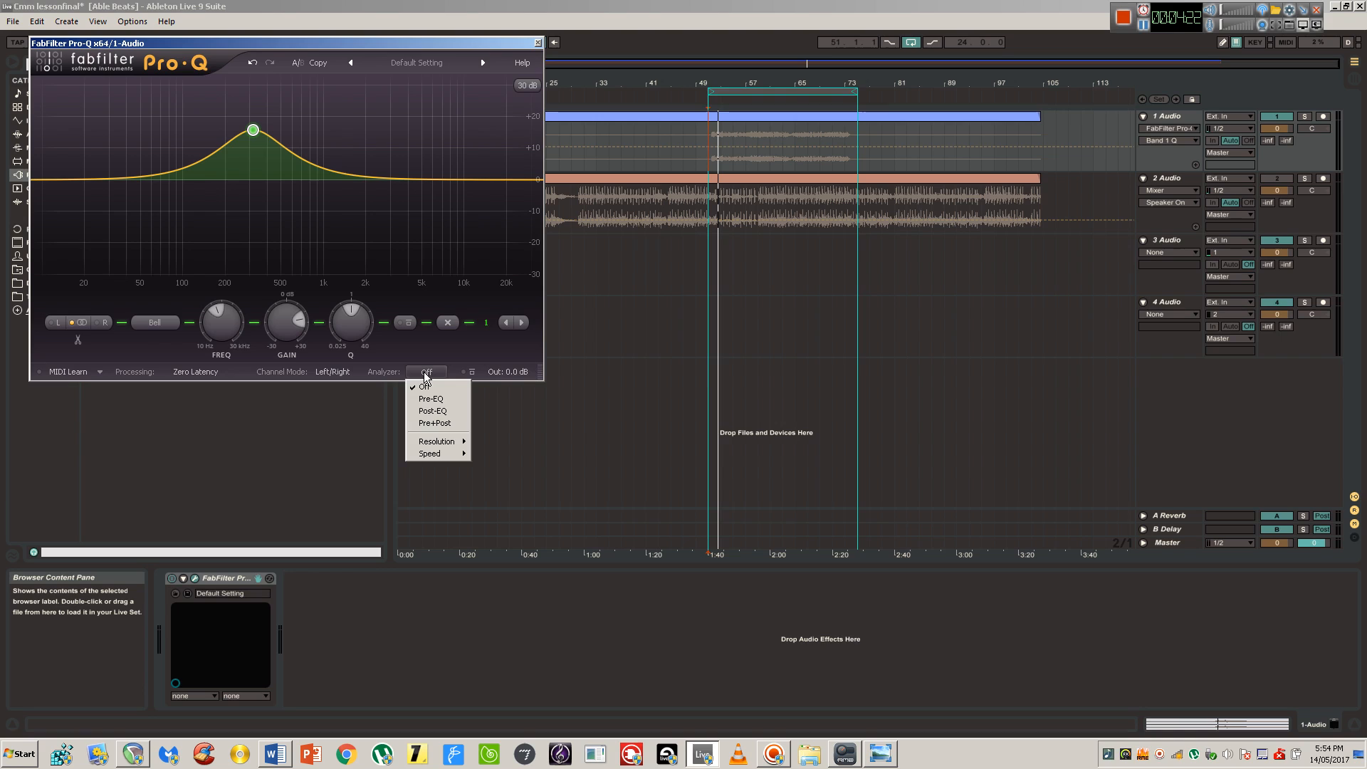
left_click(390, 371)
left_click(420, 371)
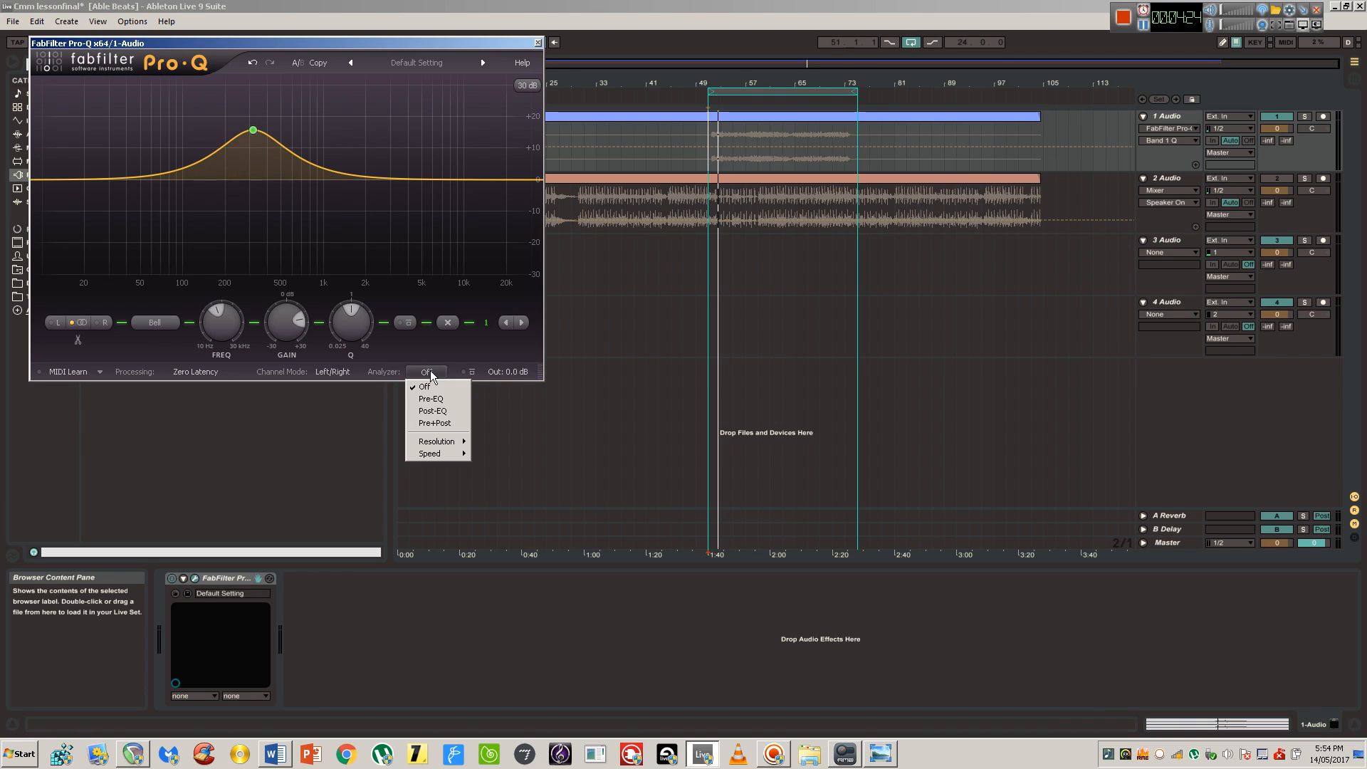
left_click(431, 399)
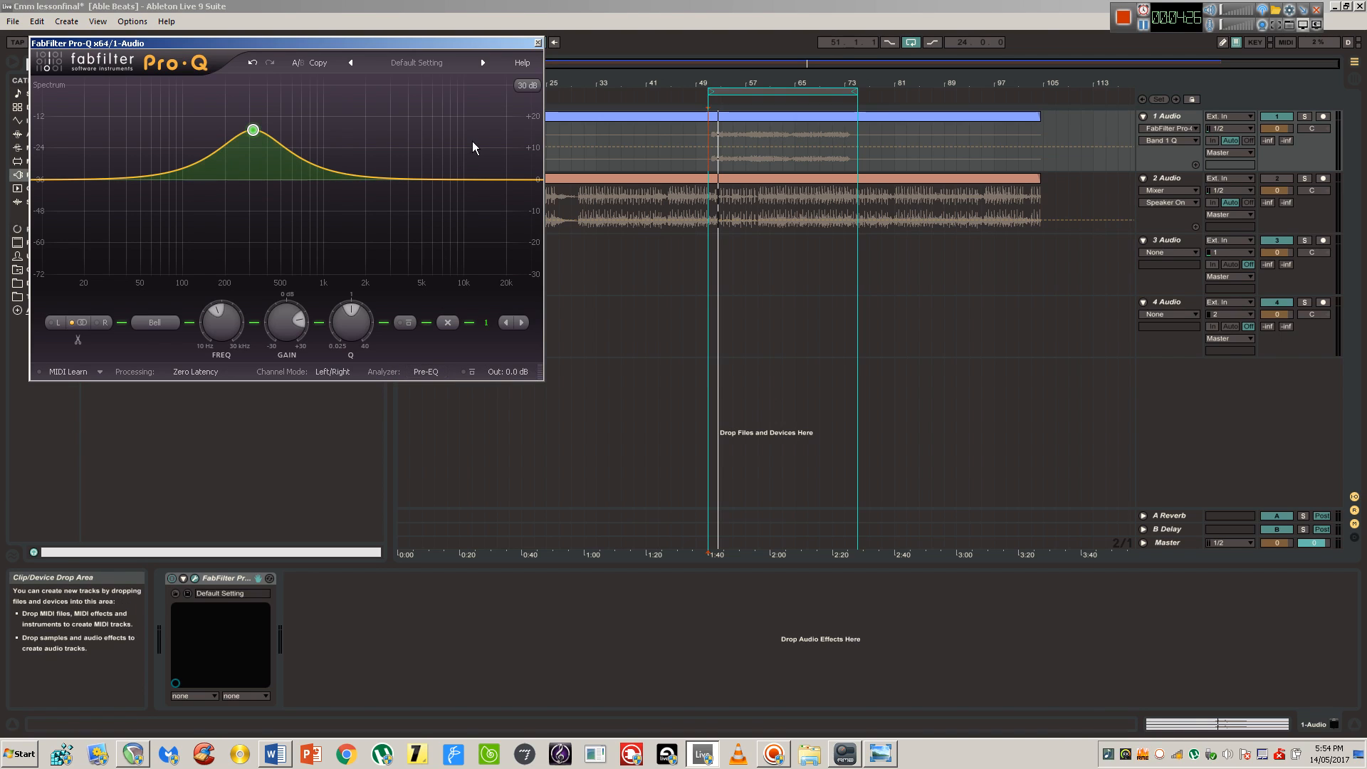
- Compare the mix by switching the 1 Audio track off and back on
left_click(1278, 117)
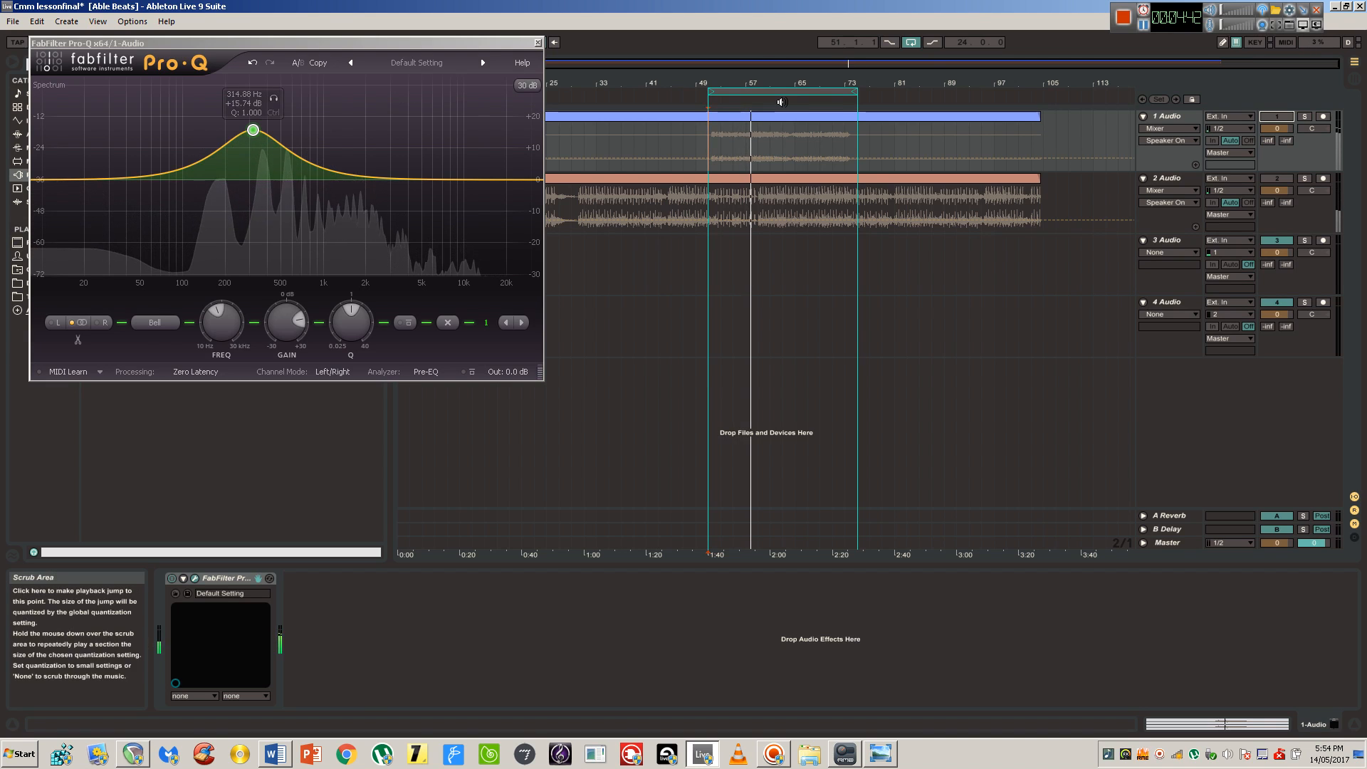
left_click(1276, 117)
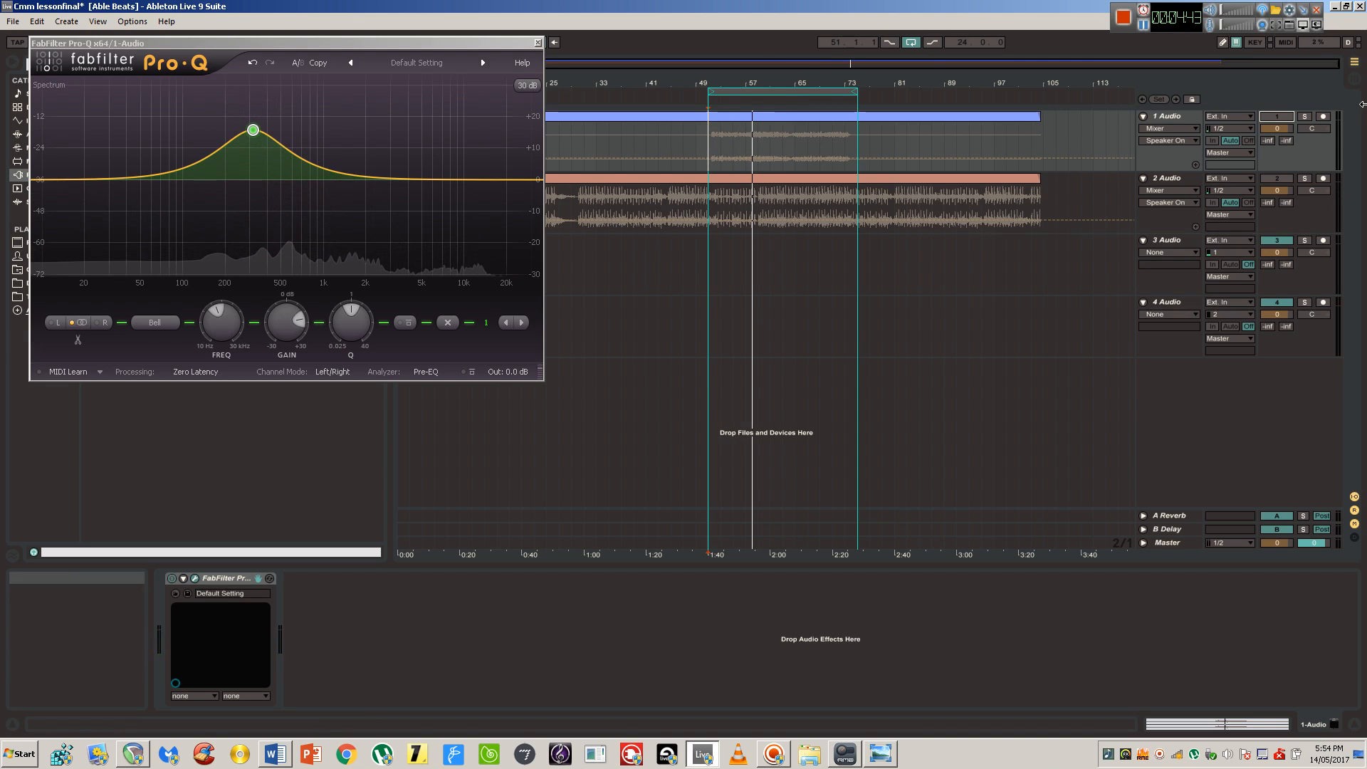
left_click(1277, 117)
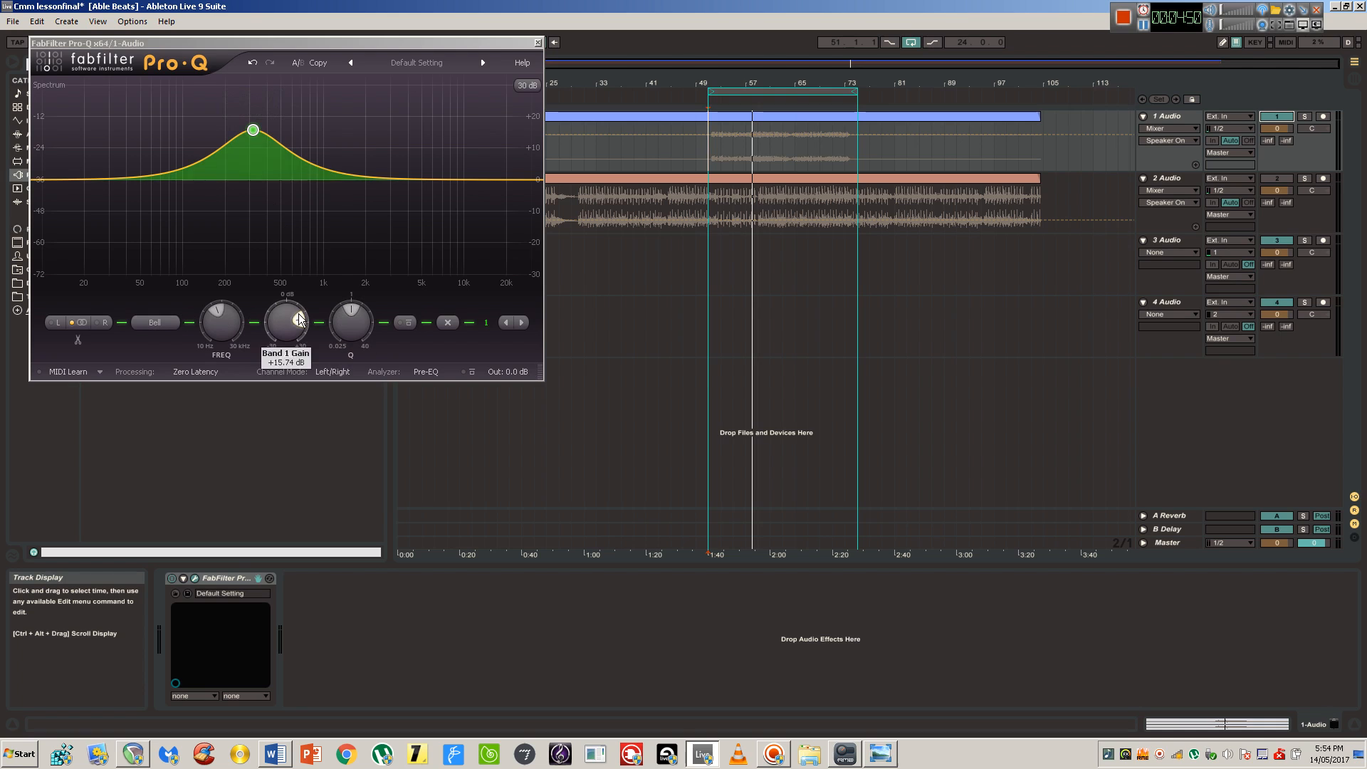
- Boost EQ band 1 to +30 dB and shift its frequency to about 324 Hz
left_click_drag(221, 321, 279, 257)
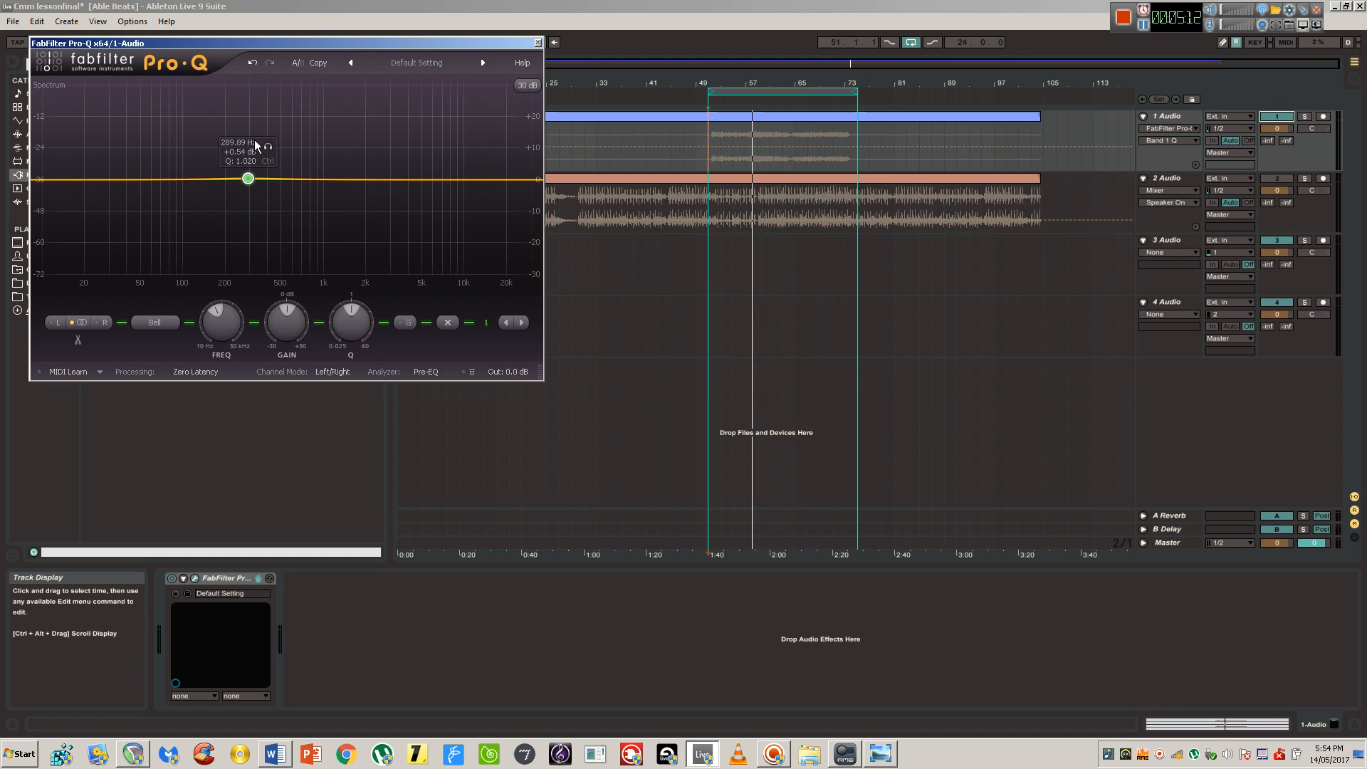
left_click_drag(248, 179, 247, 85)
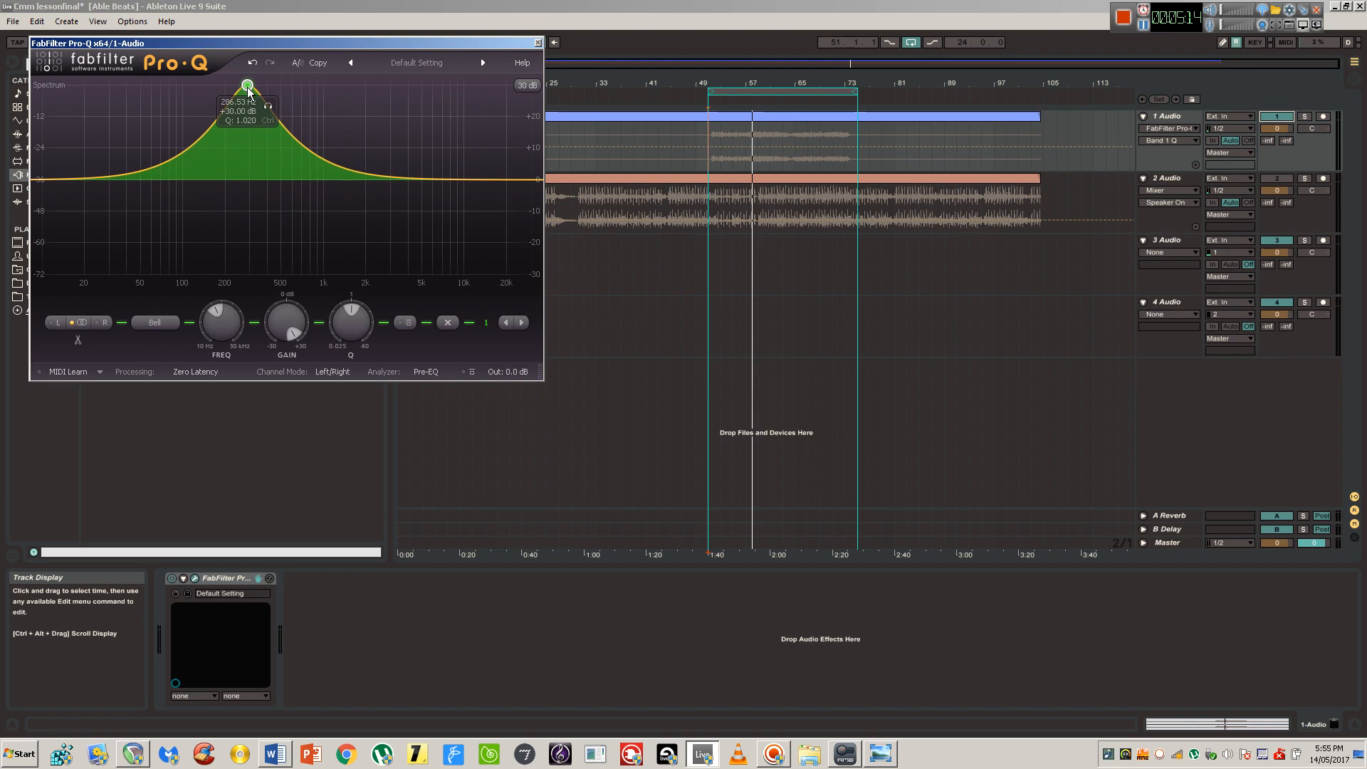
left_click_drag(302, 296, 280, 256)
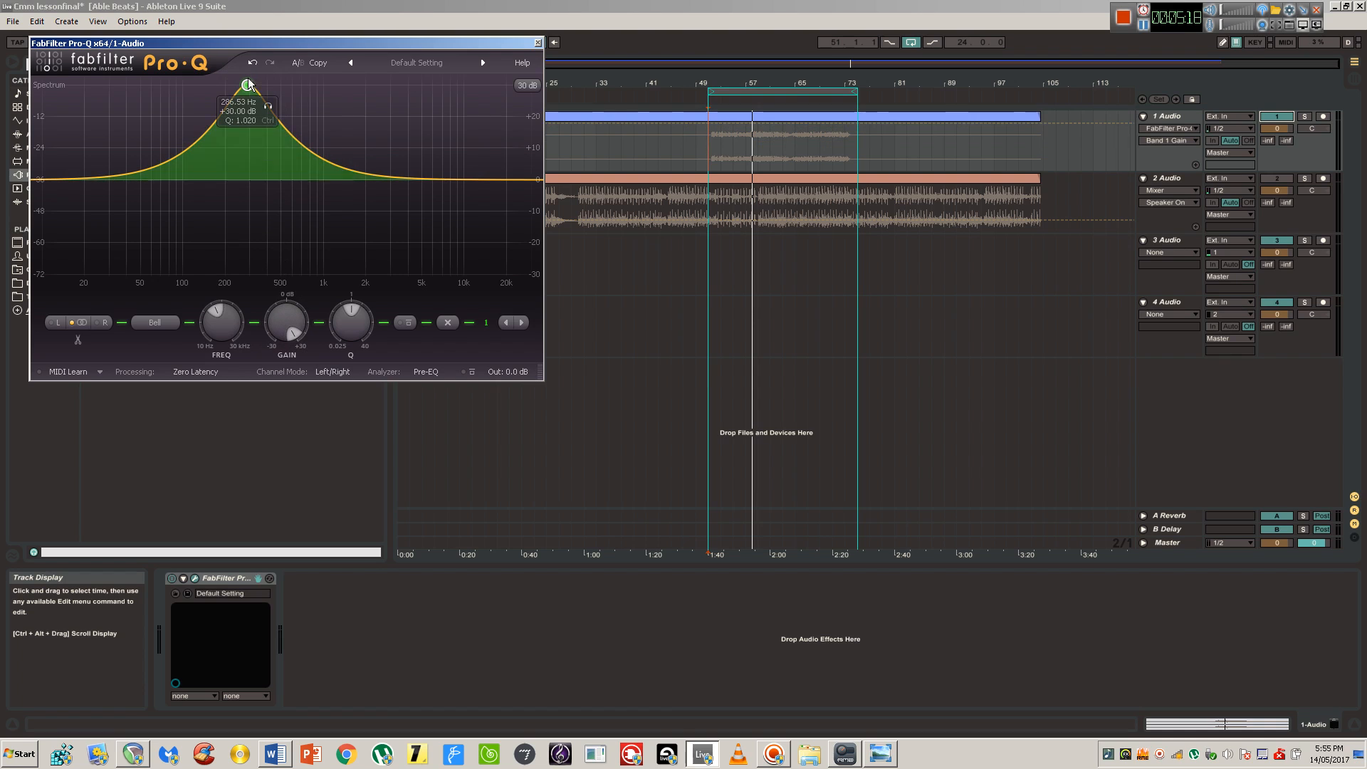
mouse_move(214, 322)
left_mouse_down()
mouse_move(212, 290)
mouse_move(185, 341)
mouse_move(208, 310)
left_mouse_up()
mouse_move(217, 327)
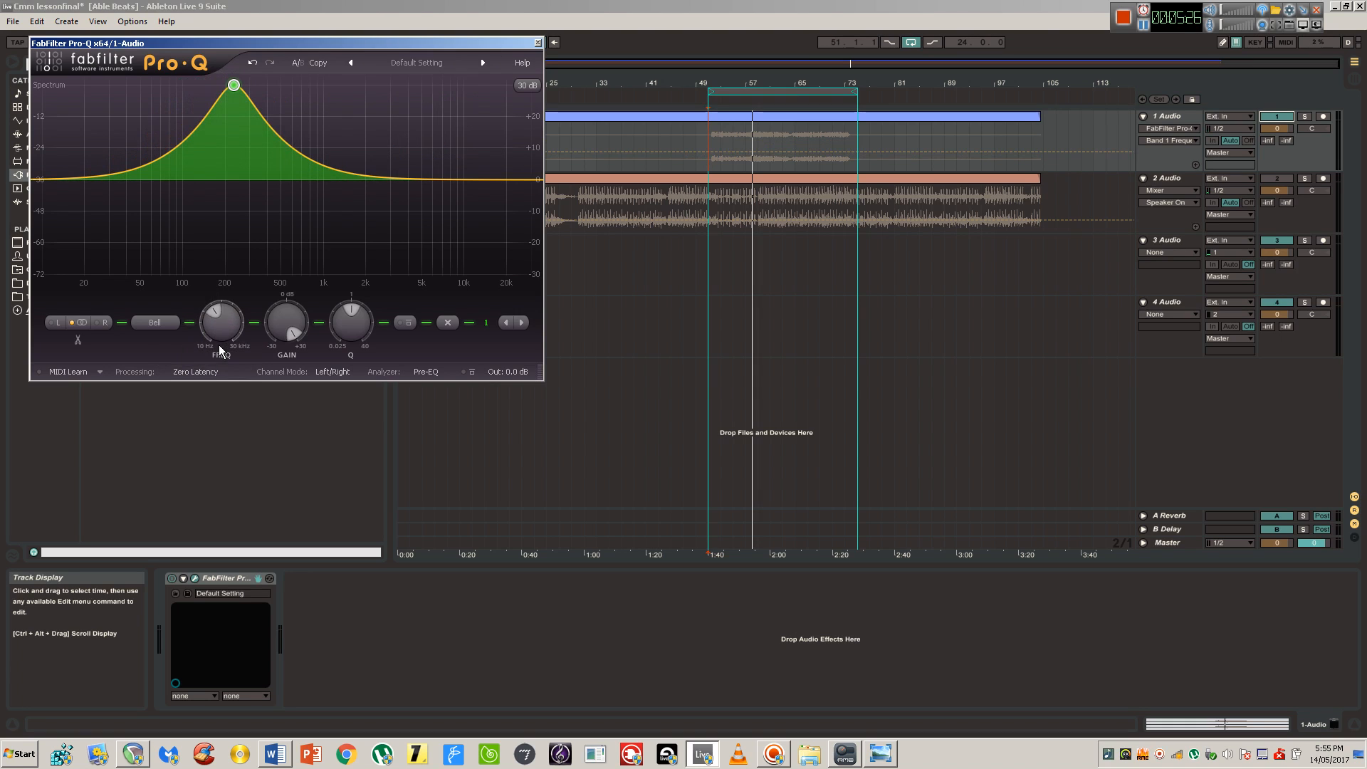
left_click_drag(221, 335, 219, 316)
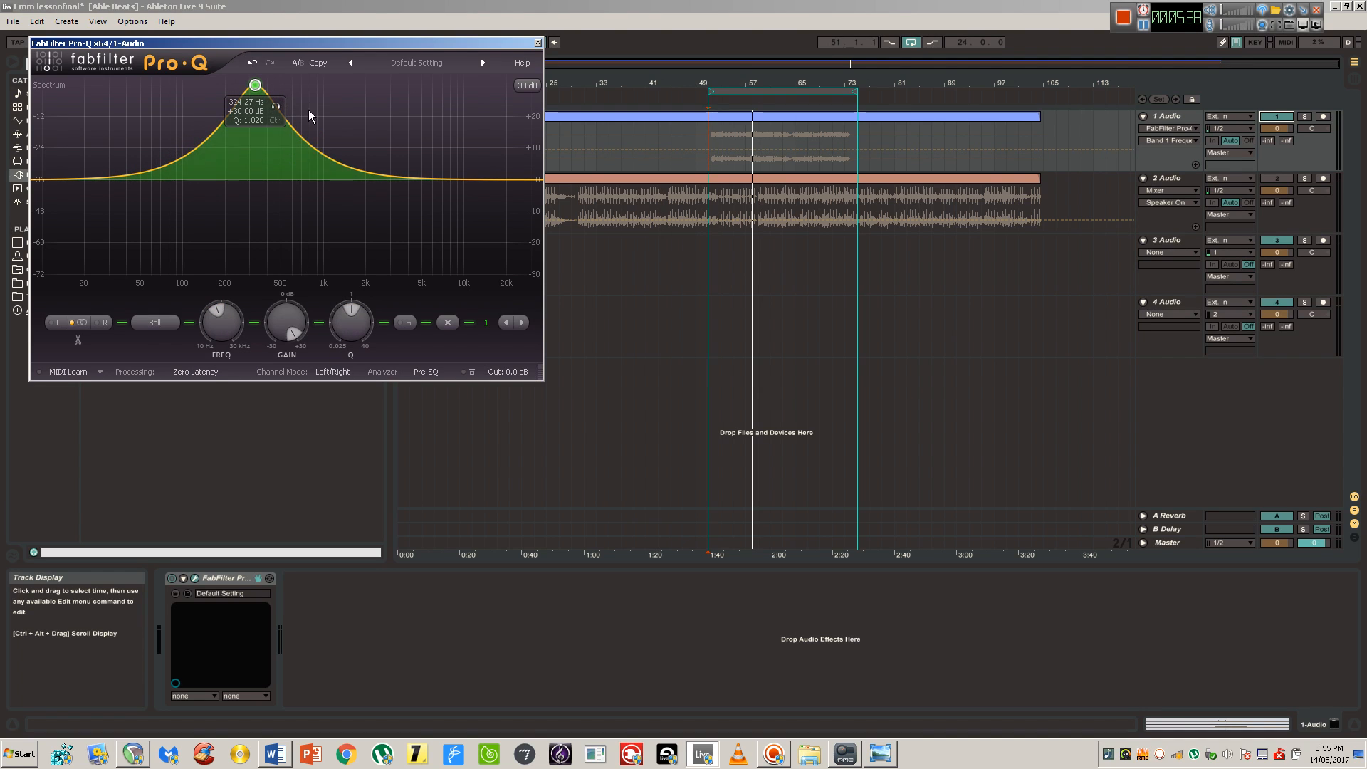
- Narrow EQ band 1 to a Q of 40 and set its gain to about +28.4 dB
left_click_drag(354, 328, 378, 201)
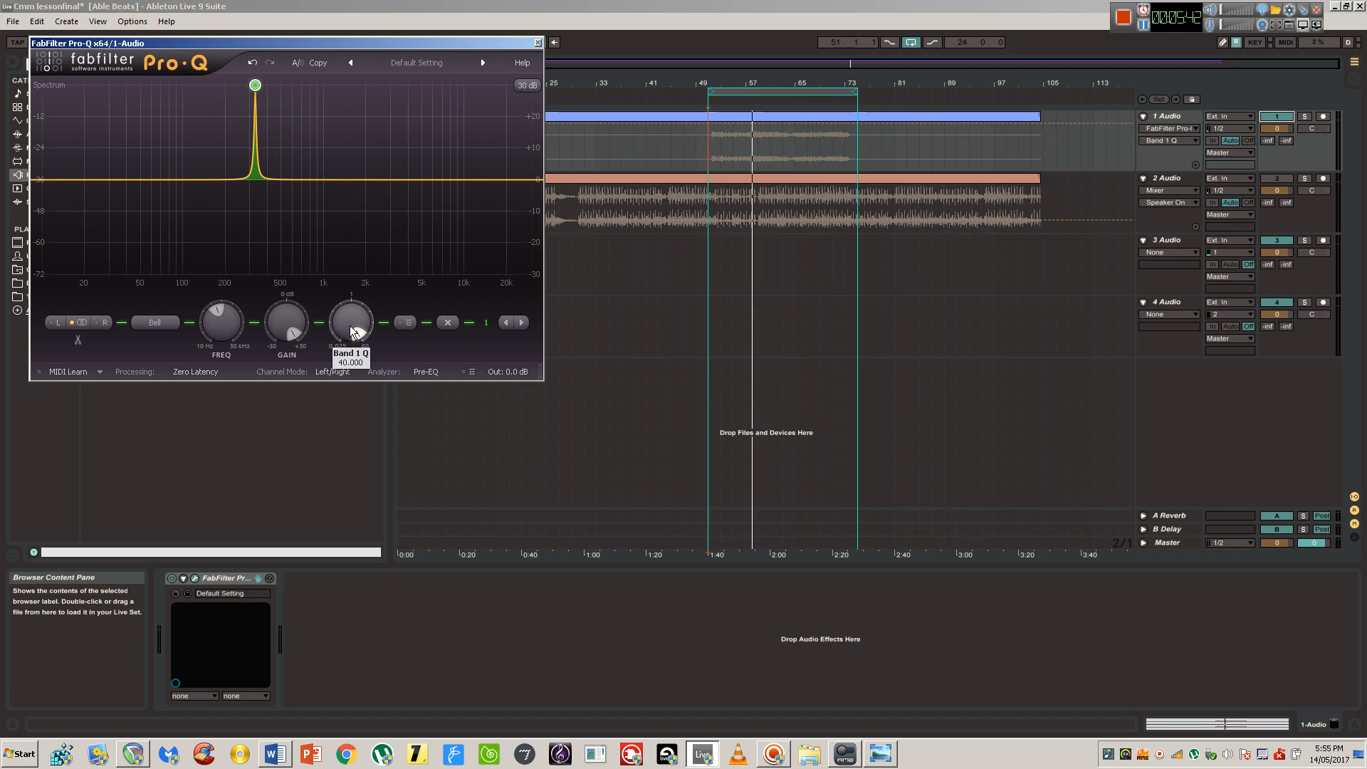
mouse_move(353, 332)
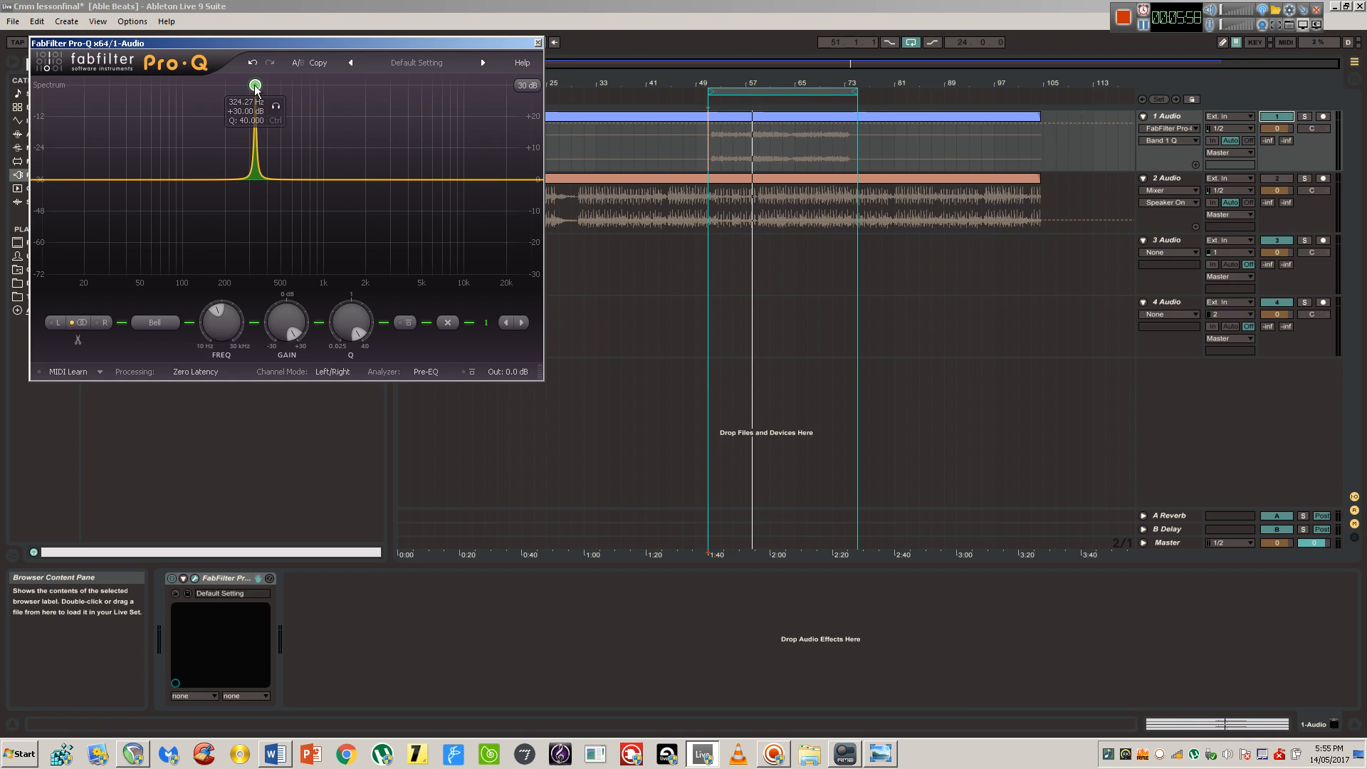
mouse_move(255, 85)
left_mouse_down()
mouse_move(214, 85)
mouse_move(262, 85)
mouse_move(252, 92)
left_mouse_up()
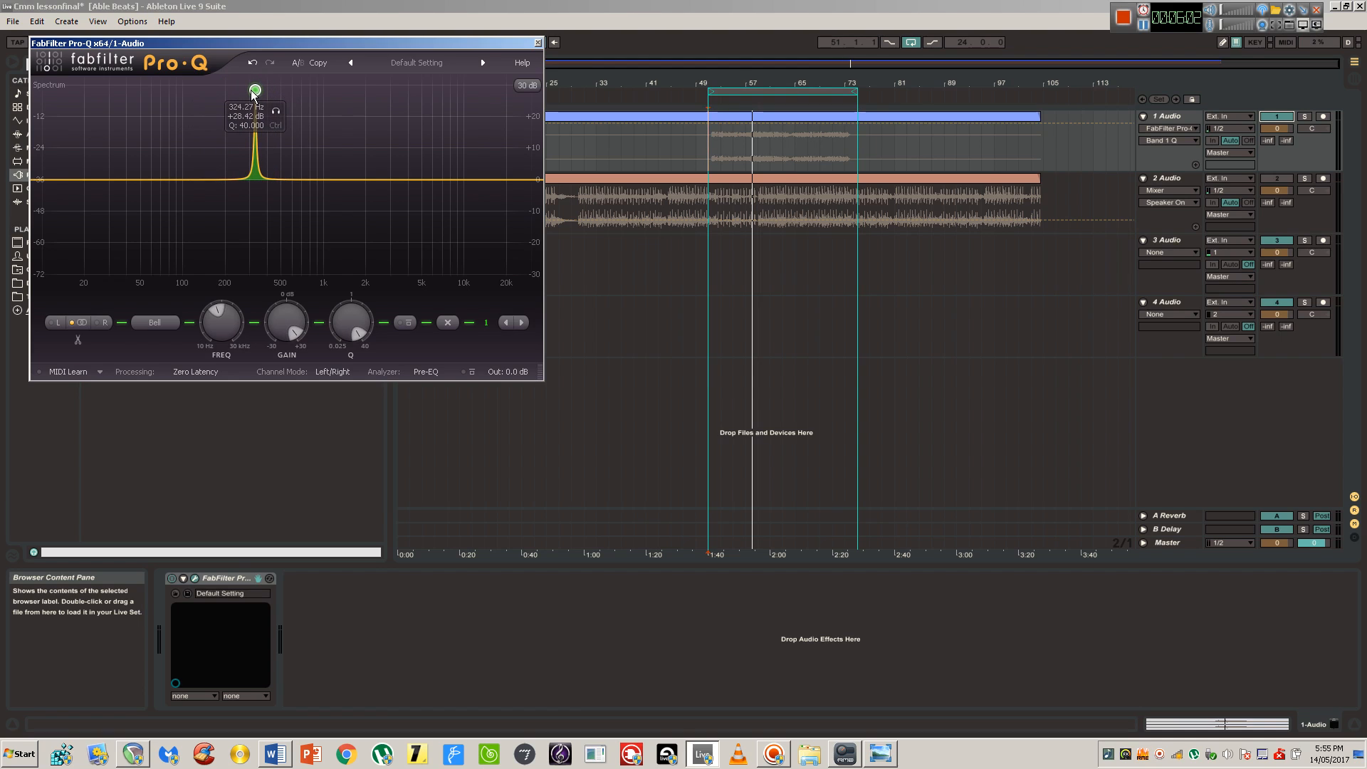
- Sweep the narrow band 1 boost across the low and mid frequencies during playback, ending at about 601 Hz and +23.9 dB
key("space")
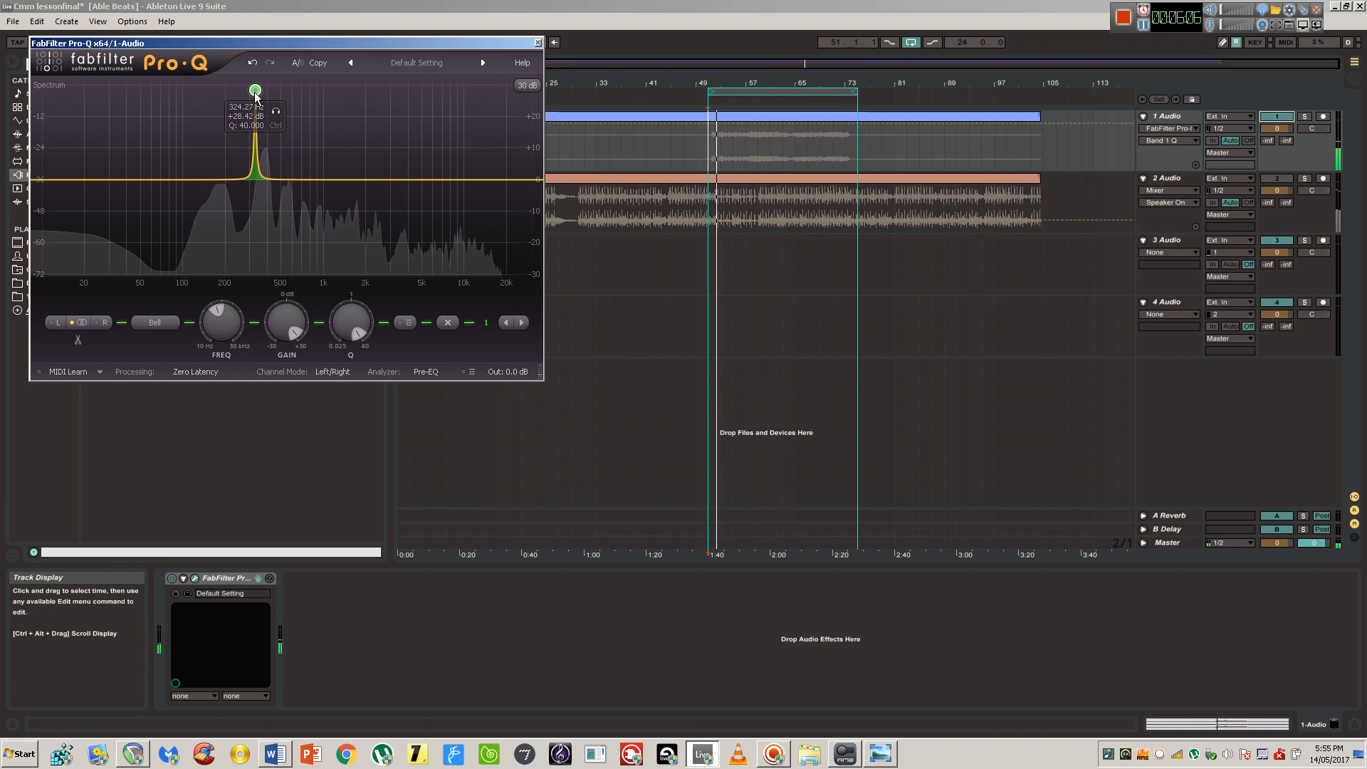
key("space")
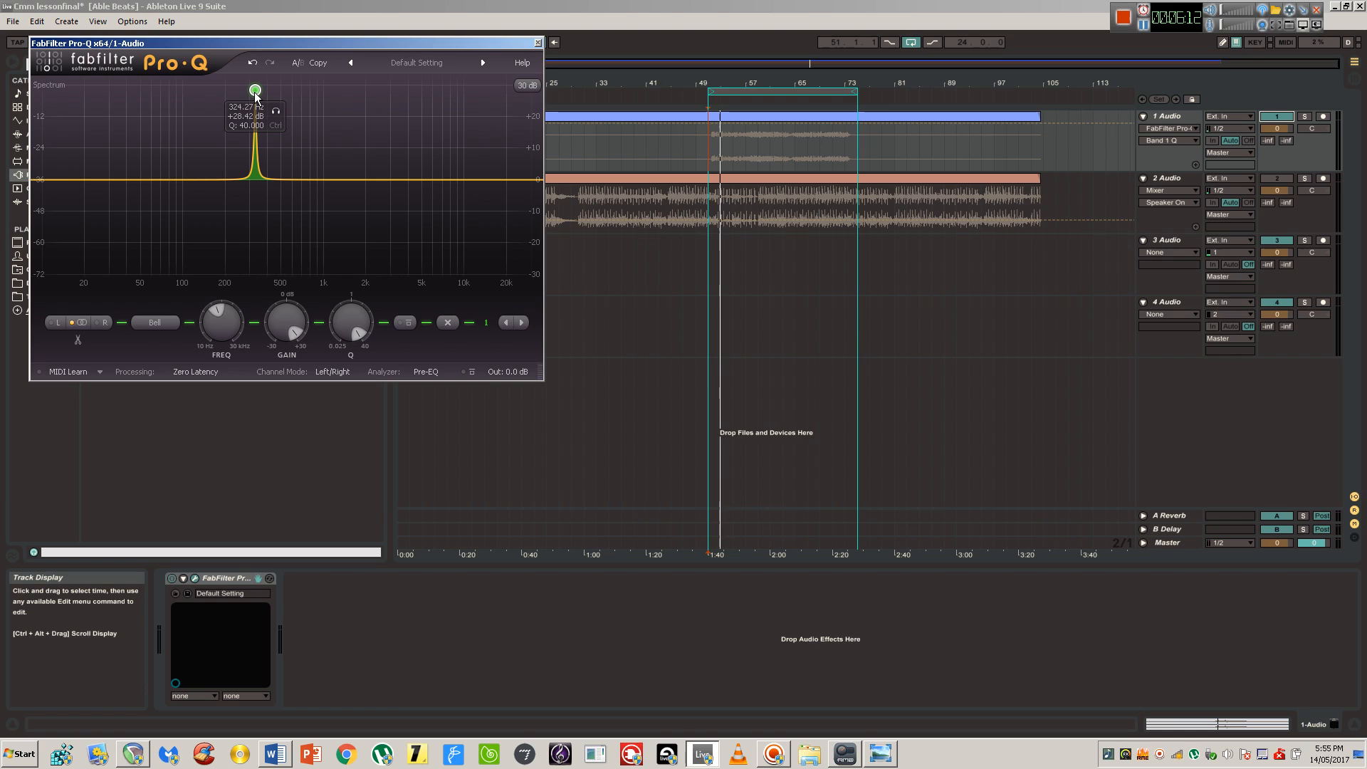
key("space")
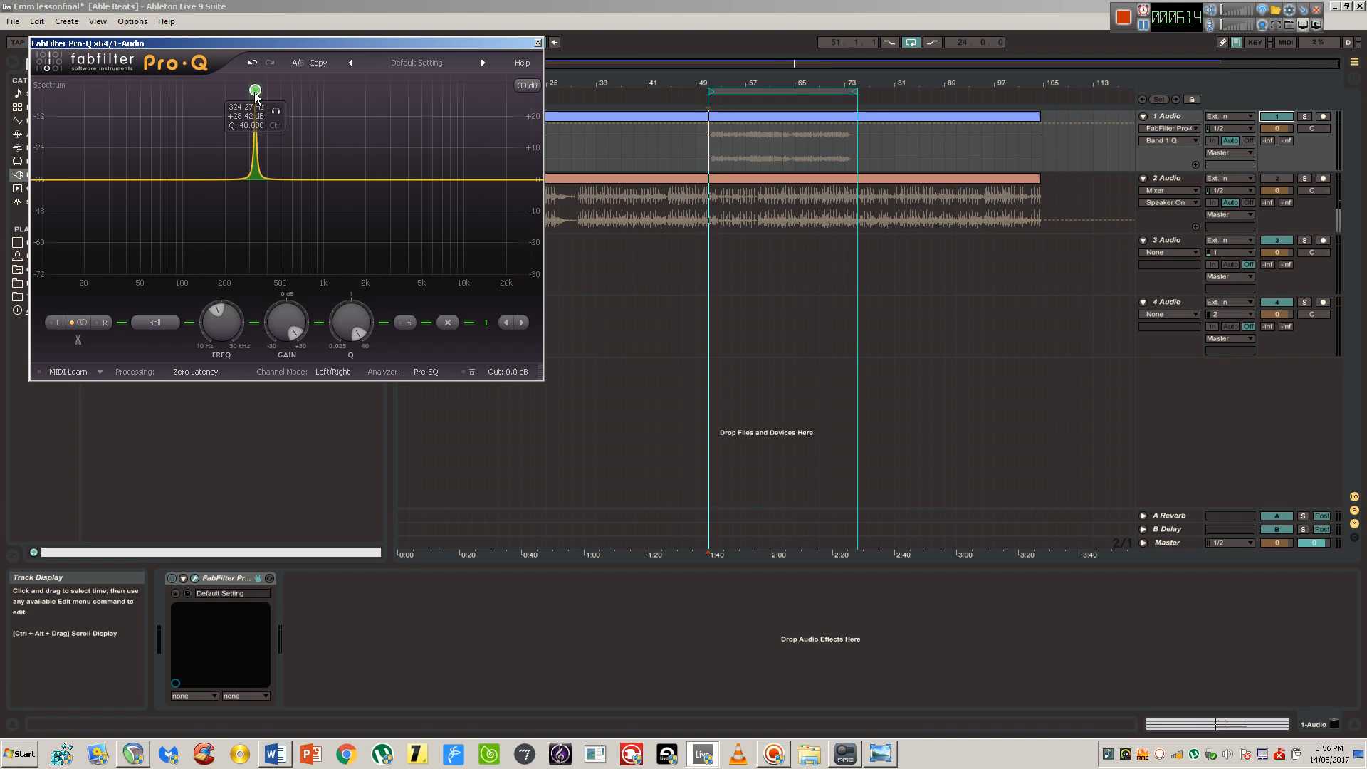
left_click_drag(255, 91, 224, 91)
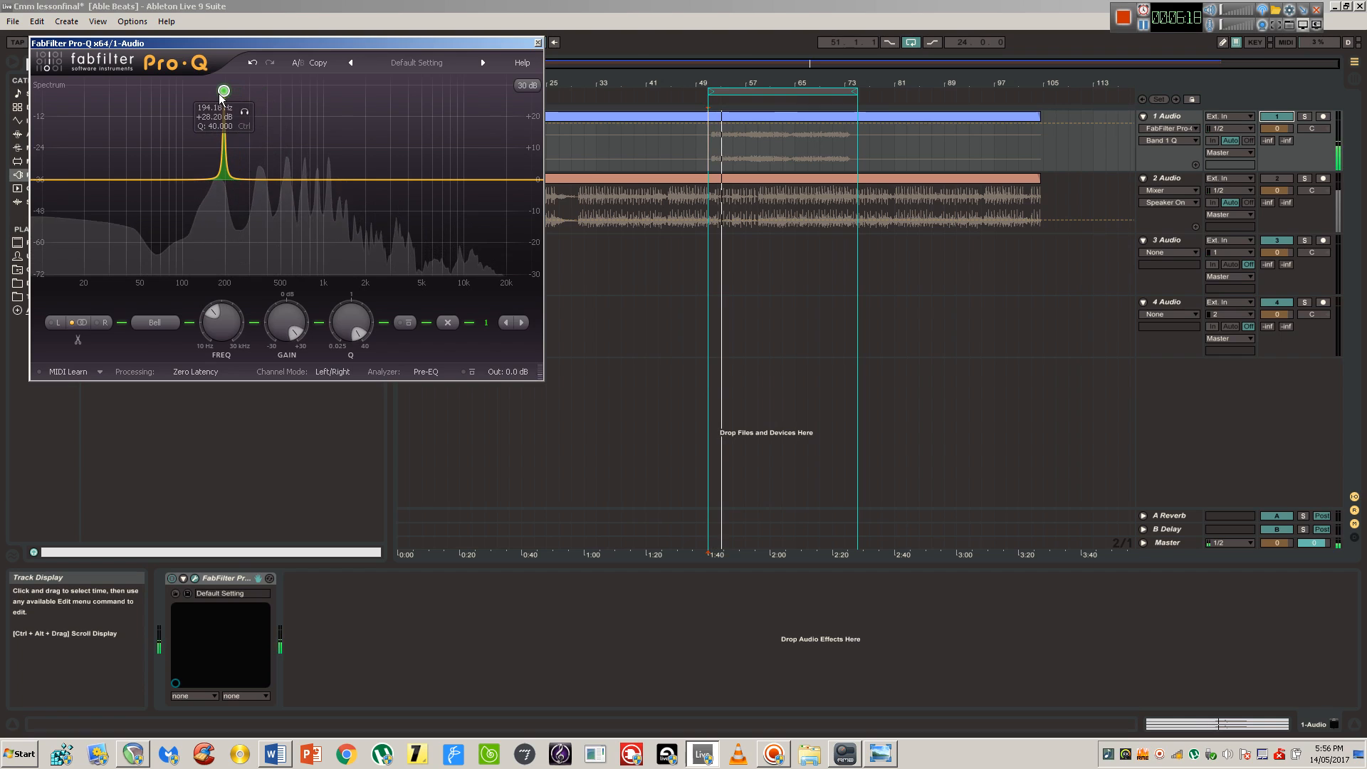
key("space")
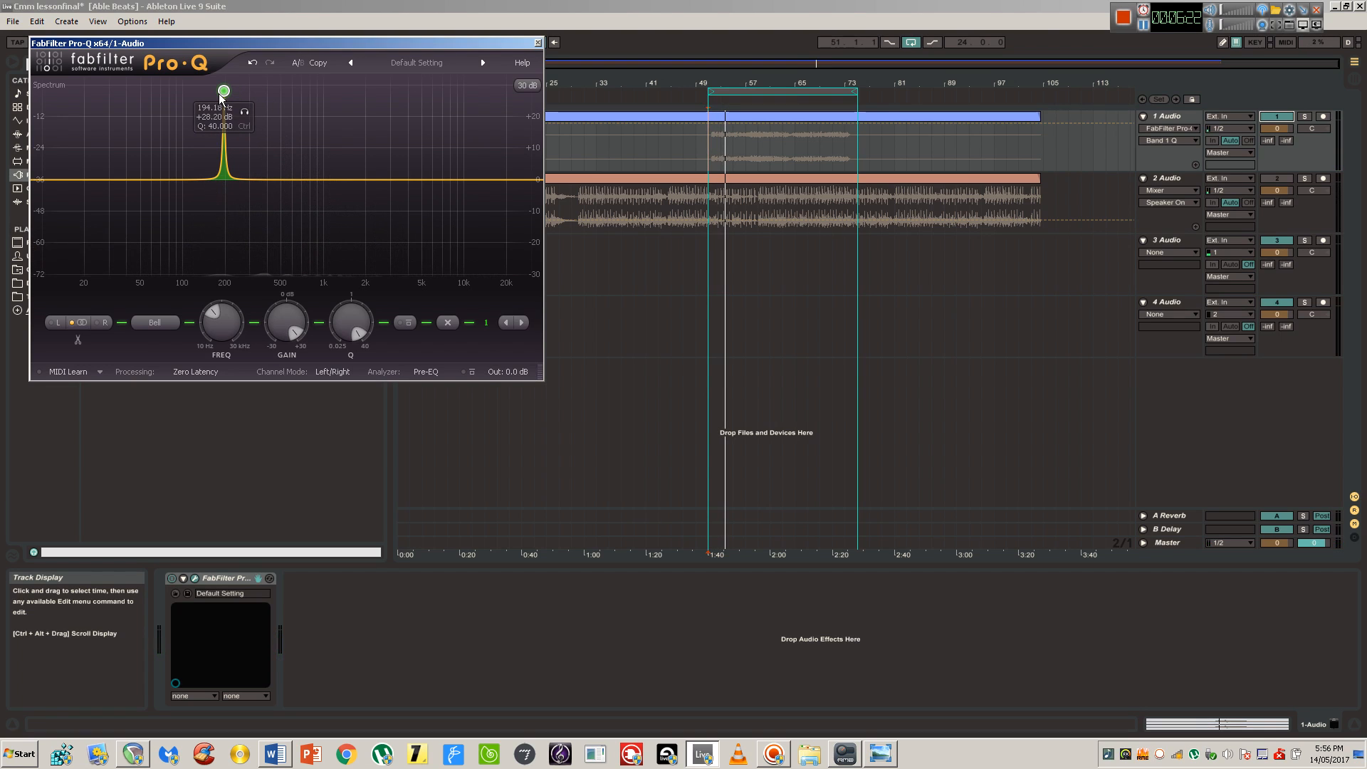
left_click_drag(220, 98, 185, 101)
key("space")
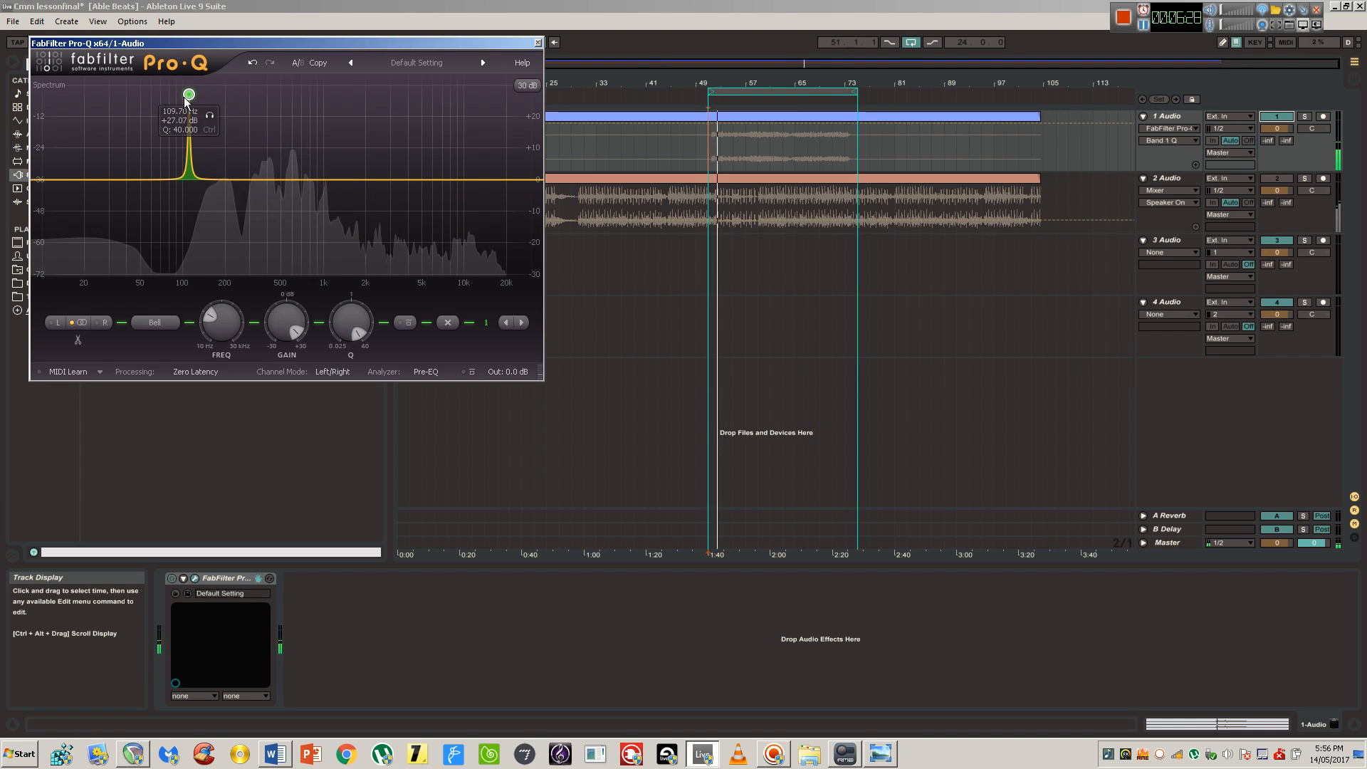
left_click_drag(185, 101, 290, 110)
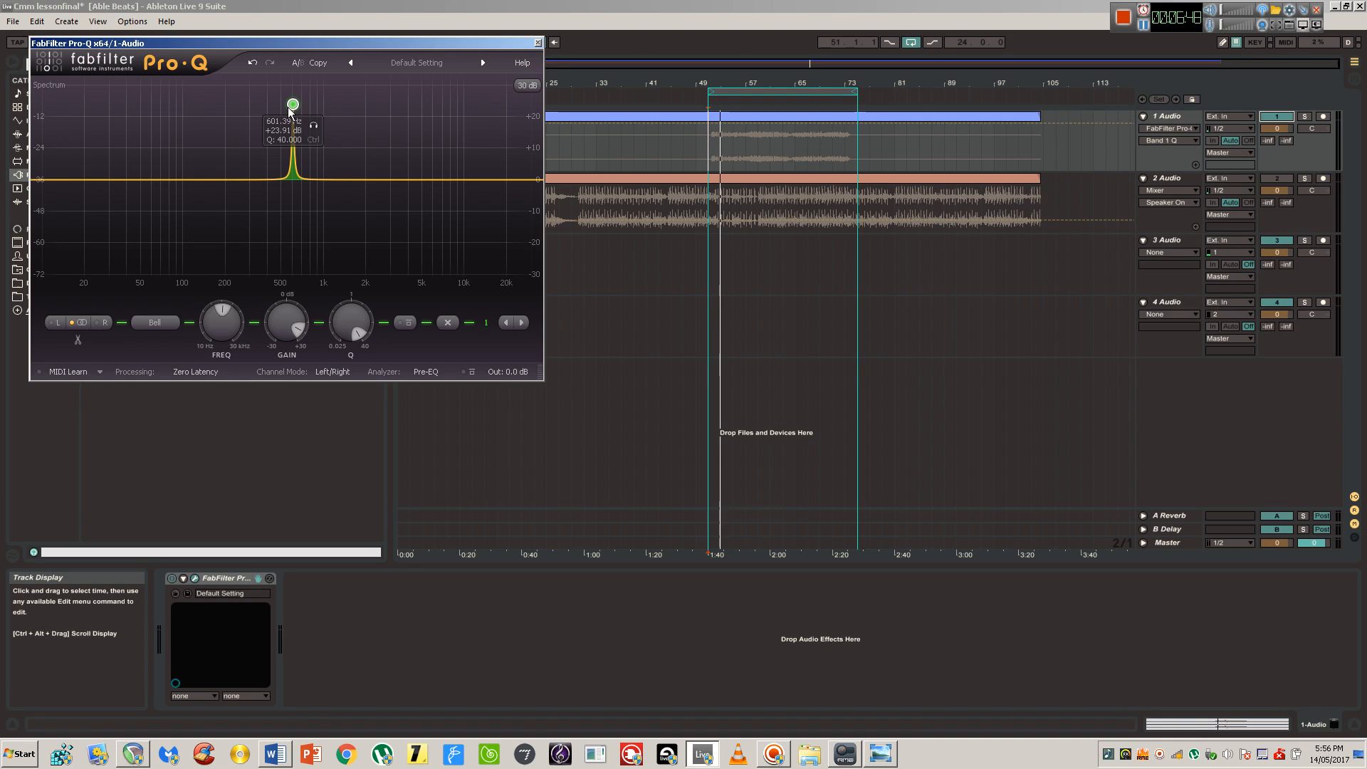
key("space")
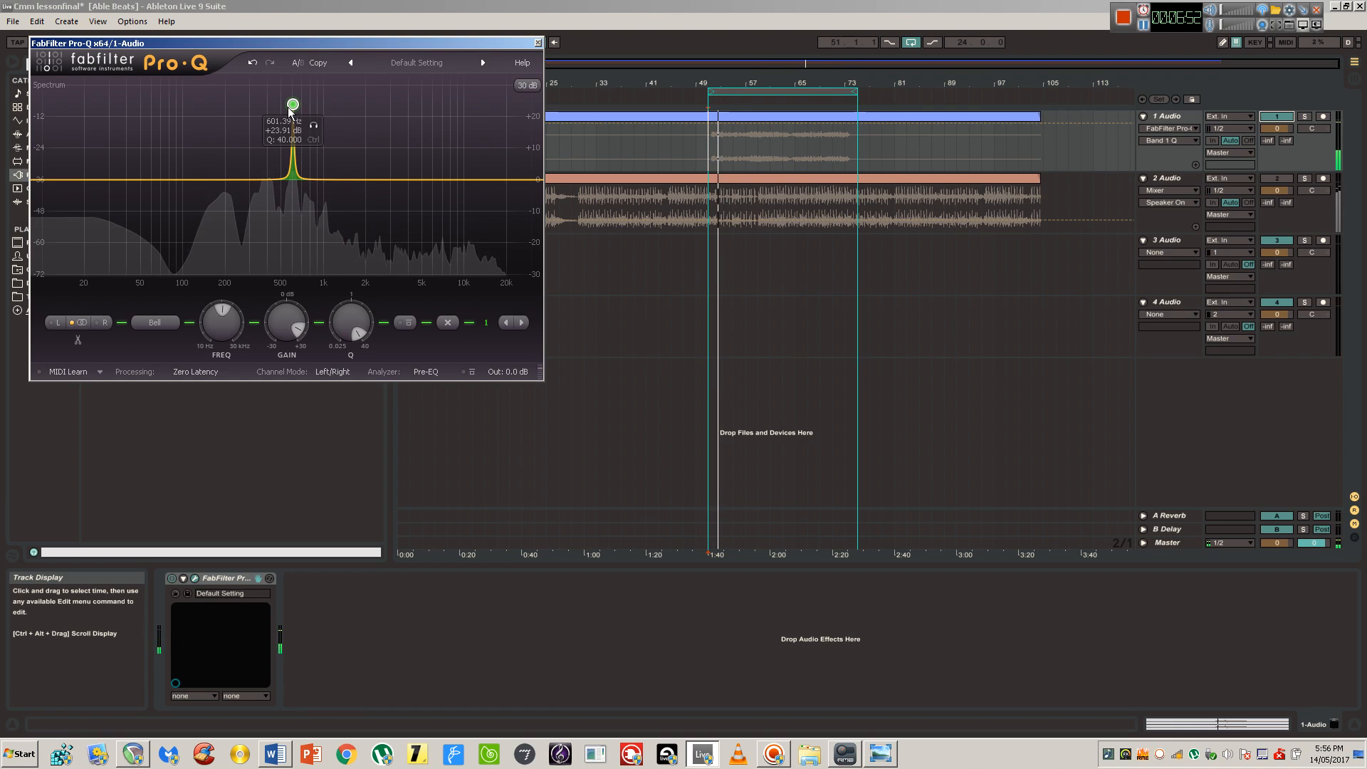
key("space")
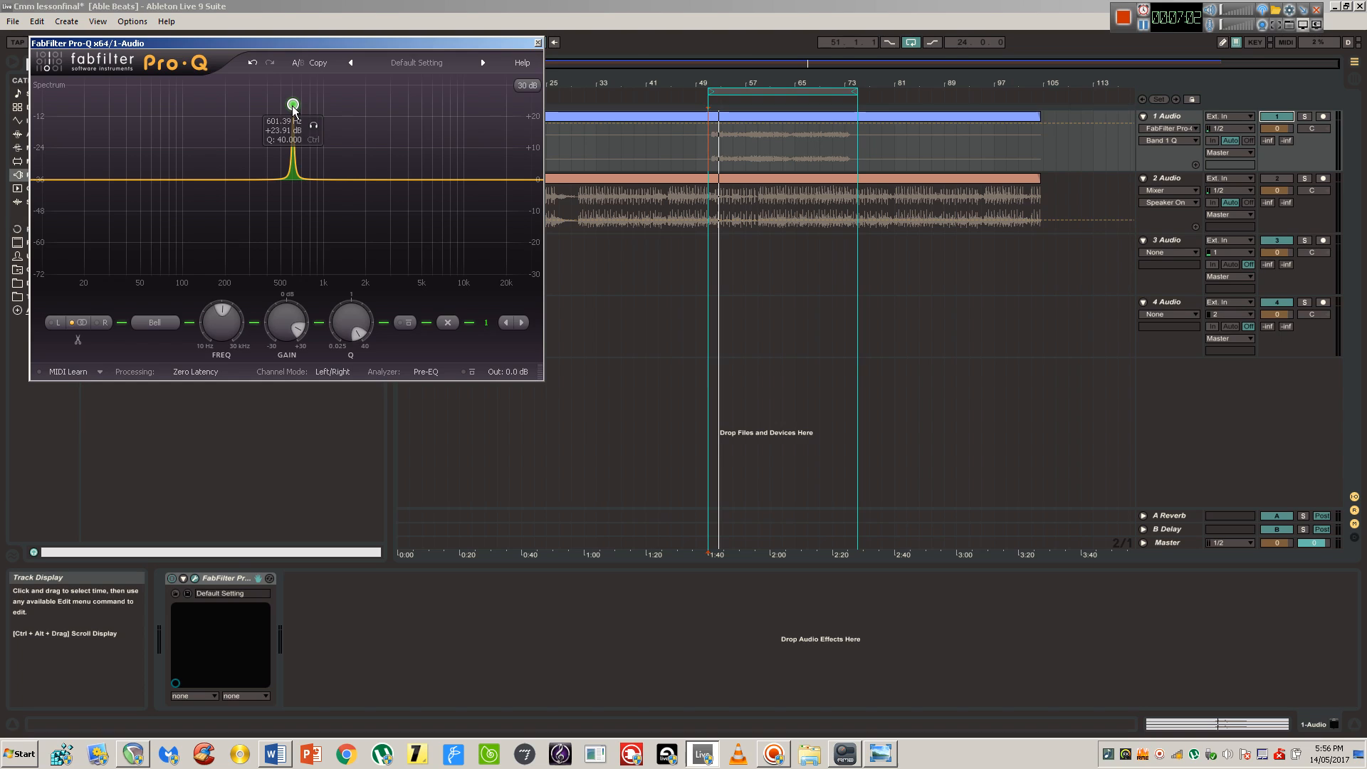
- Turn the 601 Hz boost into a cut by setting band 1's gain to about -9.5 dB
left_click_drag(292, 107, 294, 220)
mouse_move(294, 234)
left_mouse_down()
mouse_move(292, 196)
mouse_move(292, 219)
left_mouse_up()
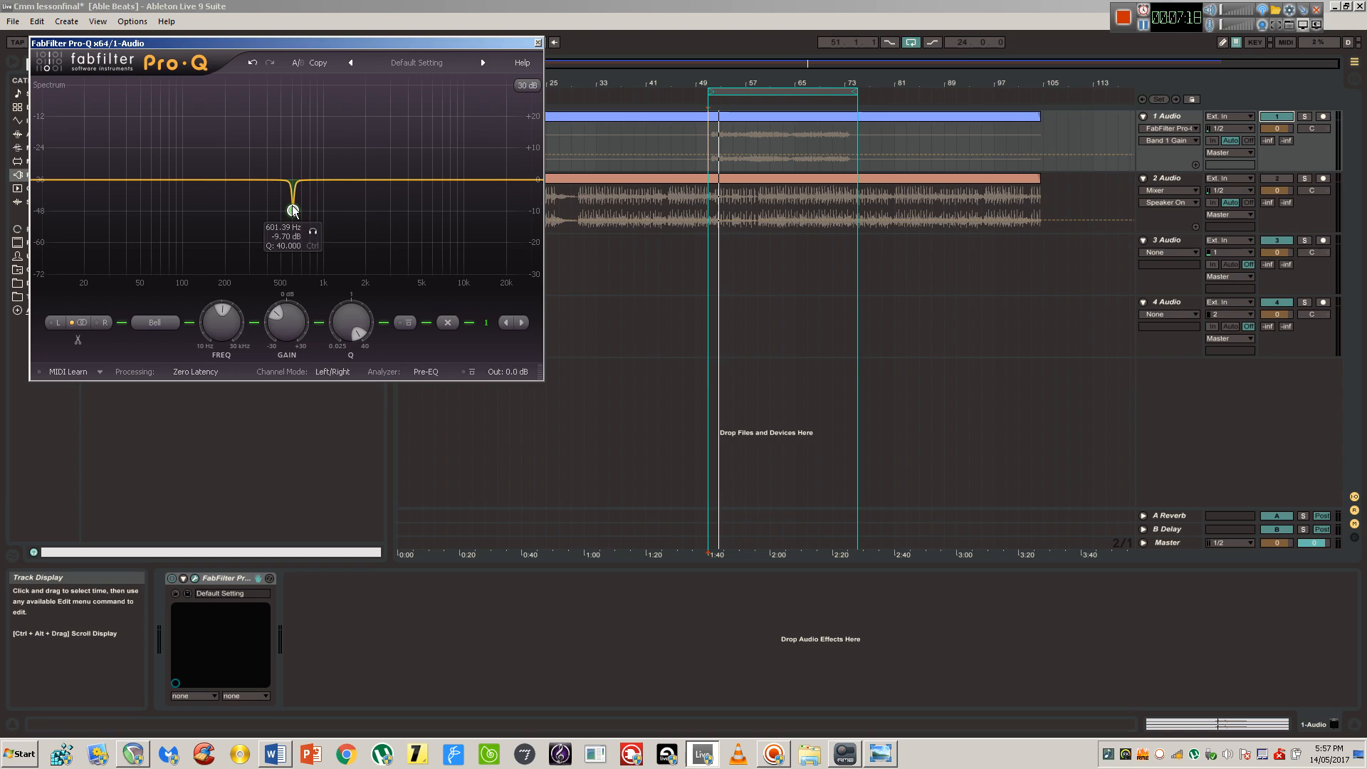
left_click_drag(292, 210, 293, 209)
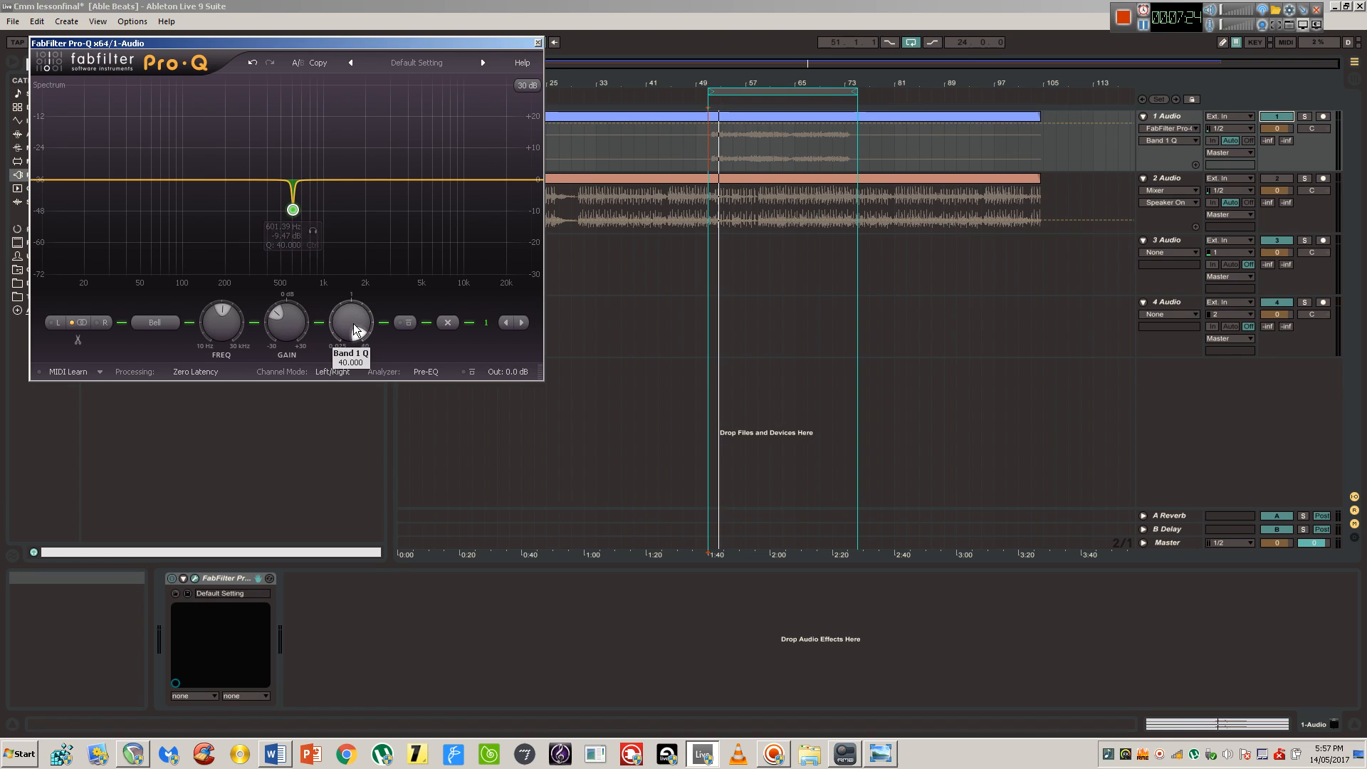
- Widen band 1 to a Q of about 23 and deepen its cut to about -26.2 dB at about 594 Hz while auditioning the section
left_click_drag(353, 323, 352, 352)
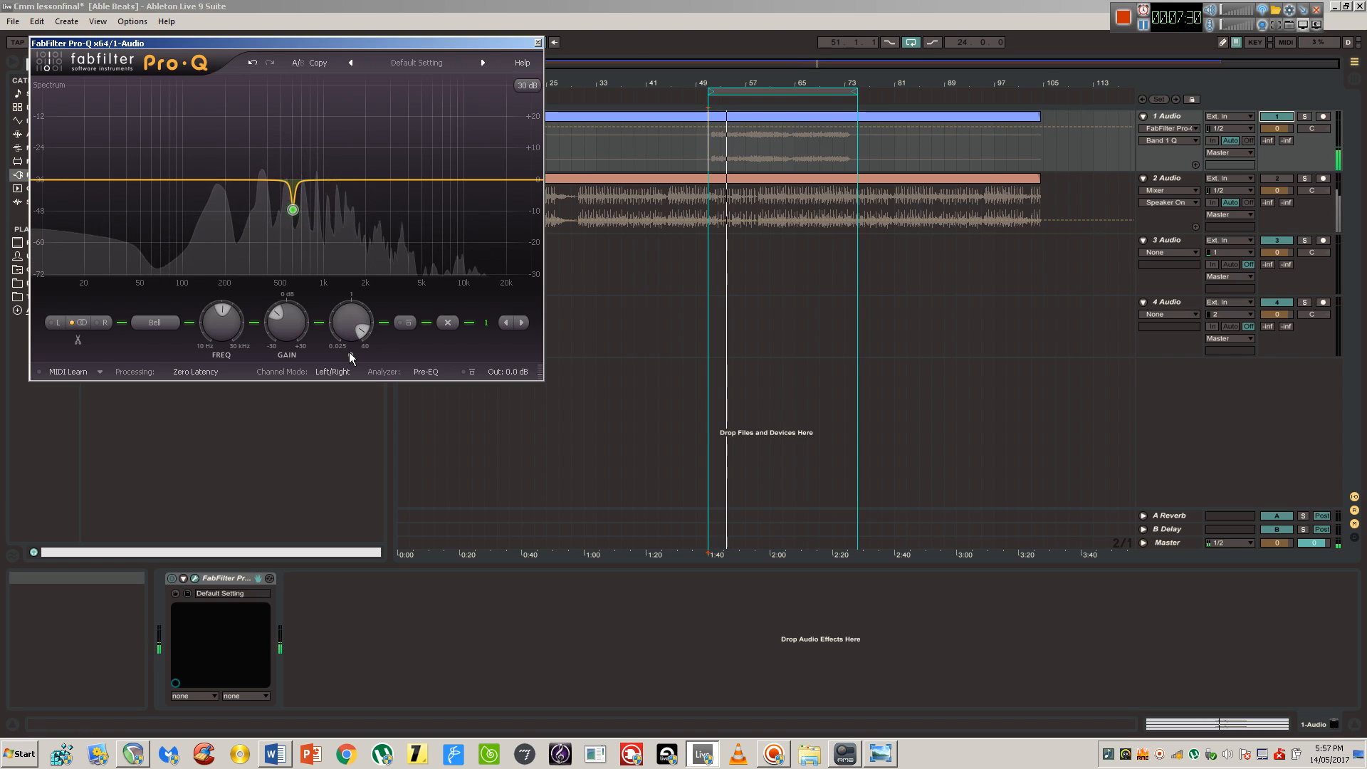
key("space")
mouse_move(298, 212)
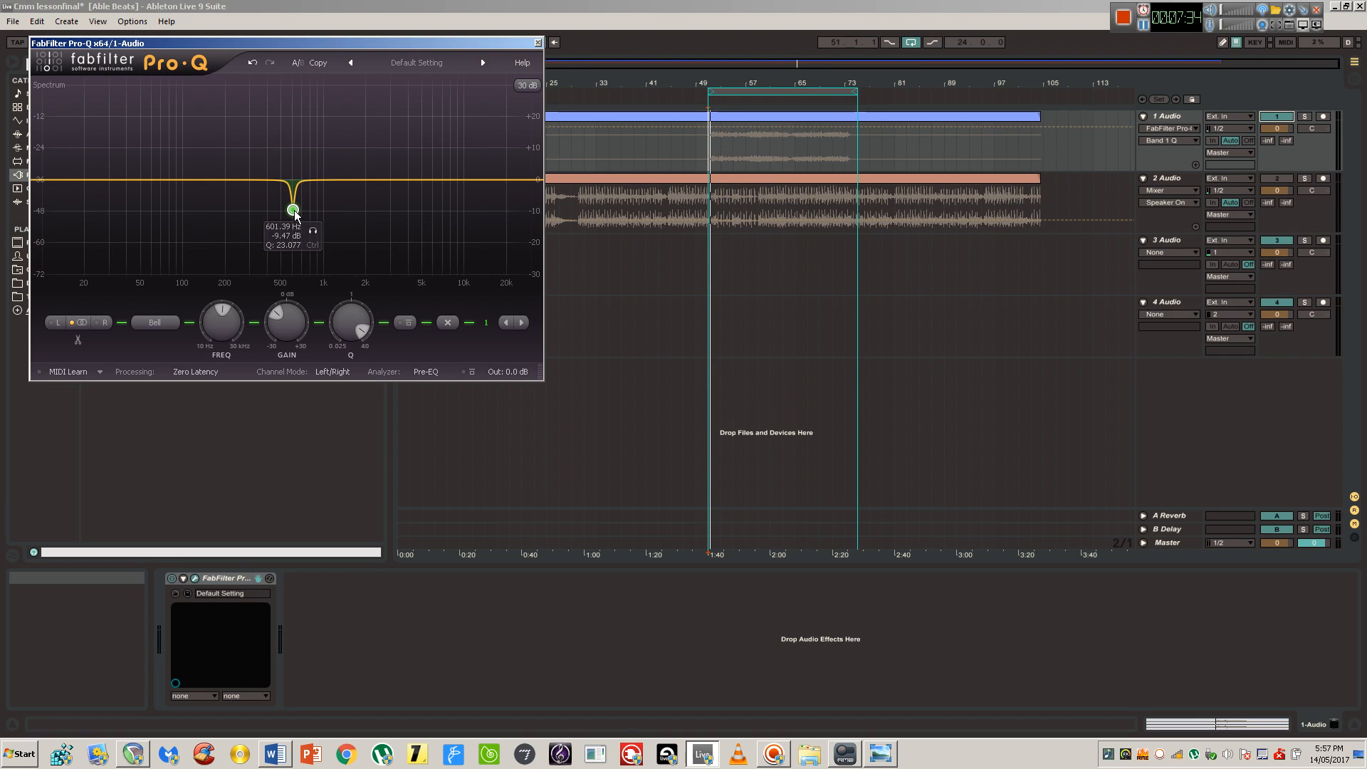
key("space")
left_click_drag(297, 212, 299, 268)
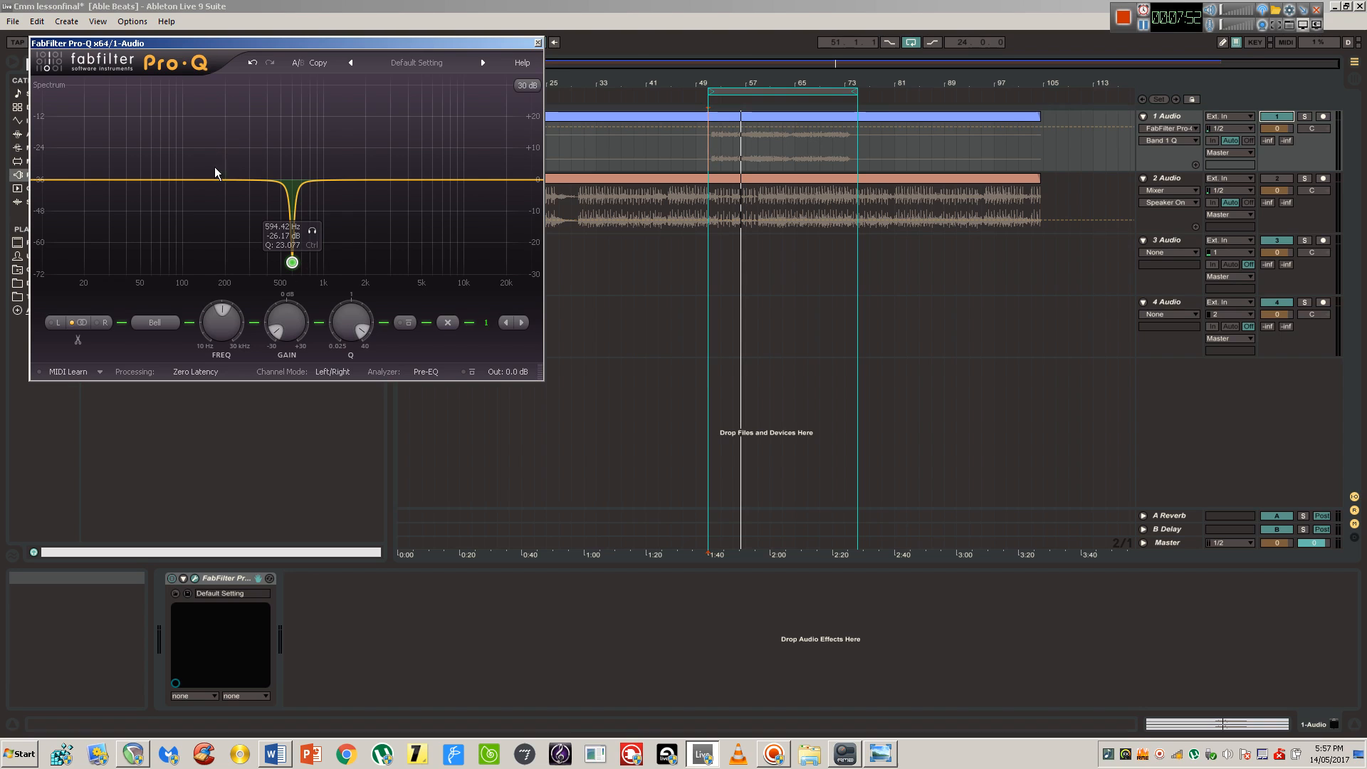
- Add a second EQ band boosted about +26.6 dB with a Q of 40, and sweep it to about 375 Hz during playback
left_click_drag(210, 179, 257, 96)
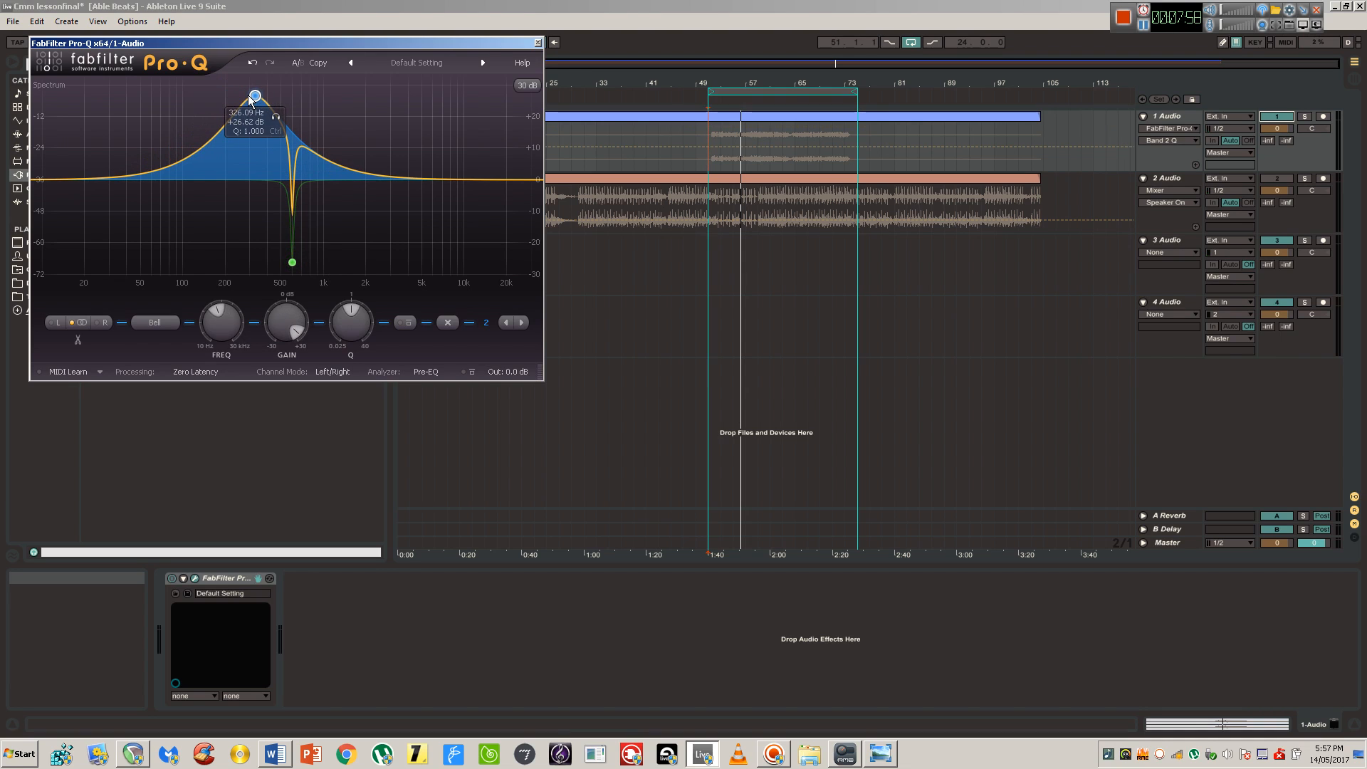
left_click_drag(349, 327, 362, 172)
key("space")
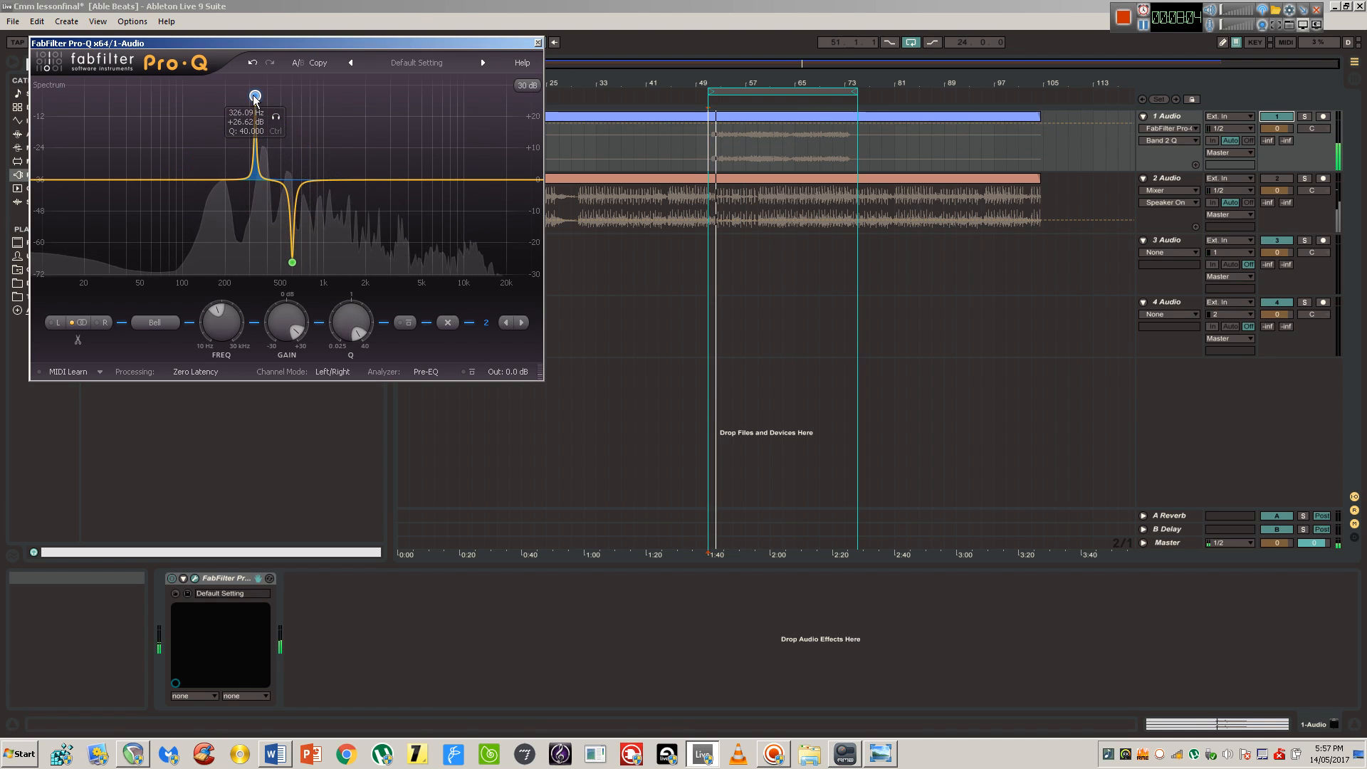
mouse_move(255, 96)
left_mouse_down()
mouse_move(235, 96)
mouse_move(262, 96)
left_mouse_up()
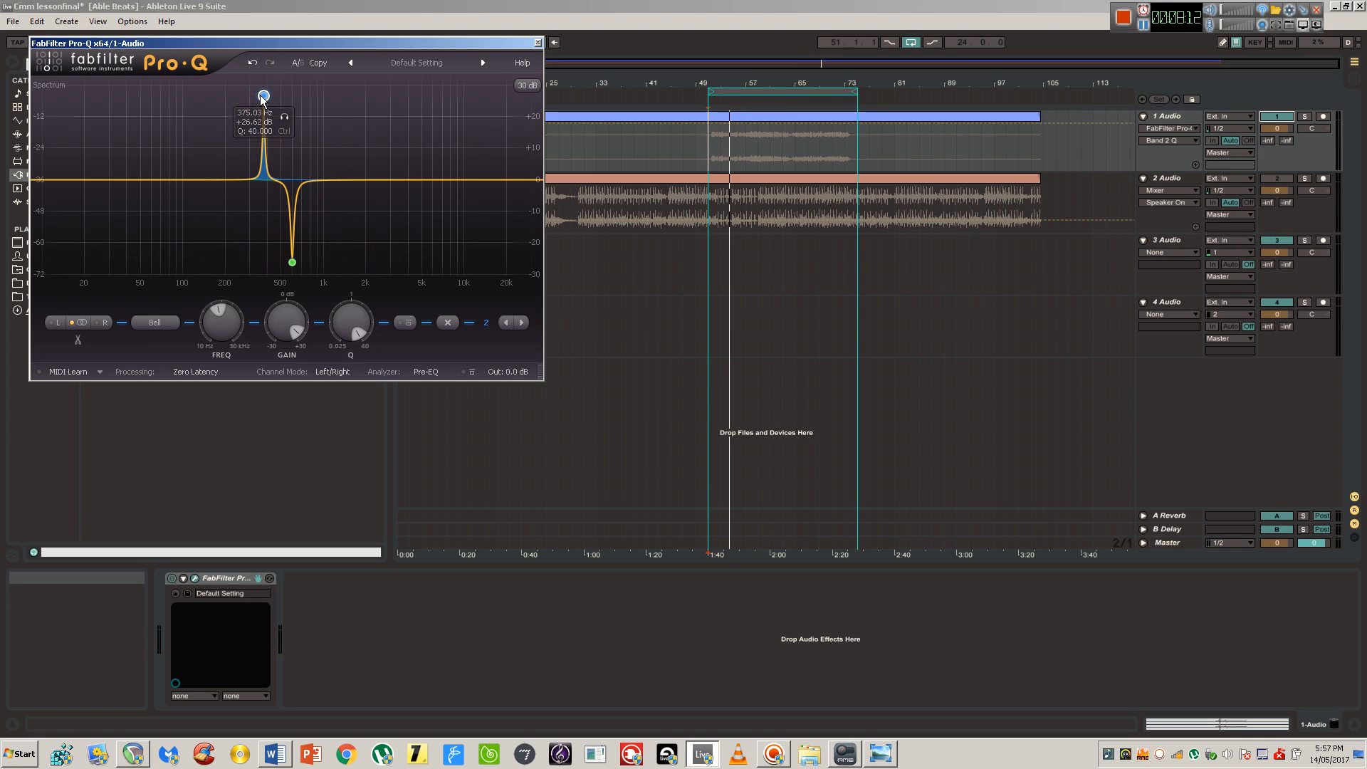
- Audition the second band and turn it into a cut of about -14.2 dB at 375 Hz
key("space")
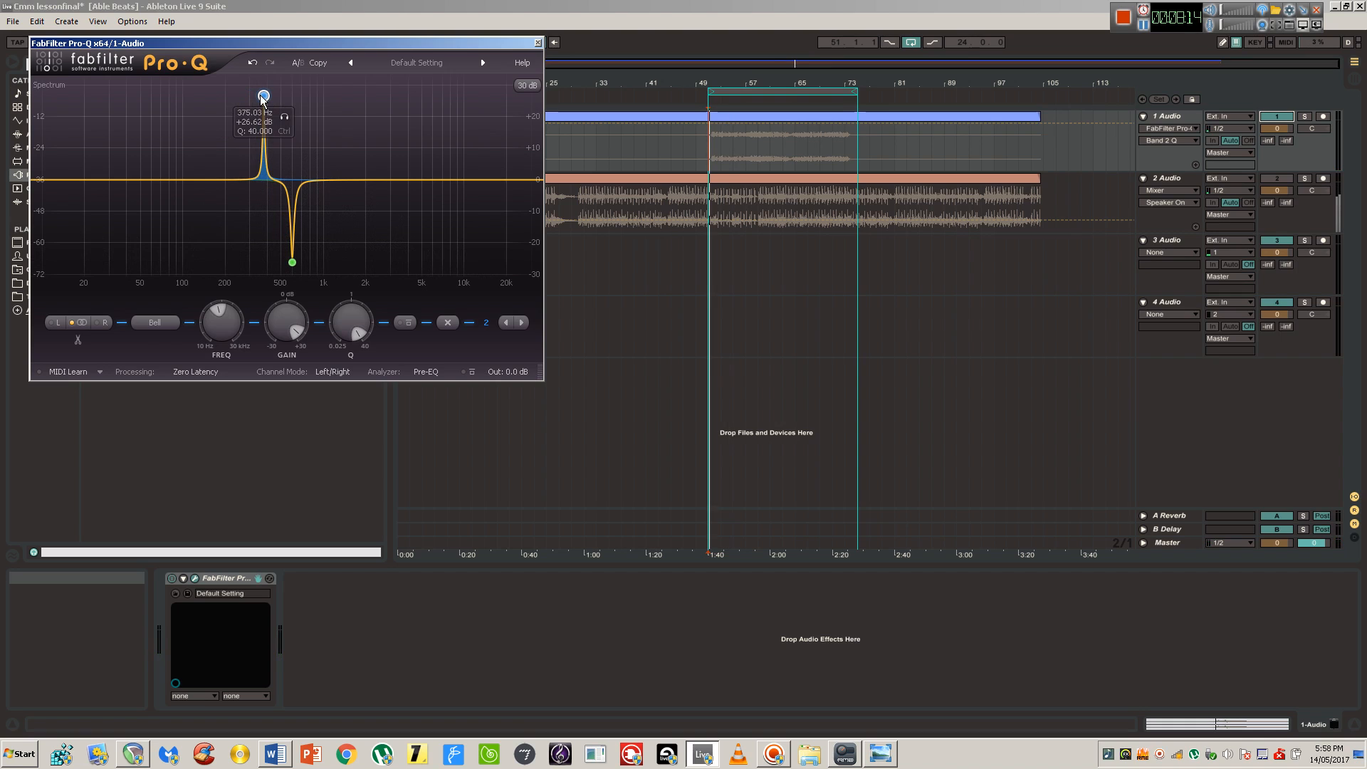
mouse_move(262, 98)
left_mouse_down()
mouse_move(239, 101)
mouse_move(262, 100)
mouse_move(258, 228)
left_mouse_up()
key("space")
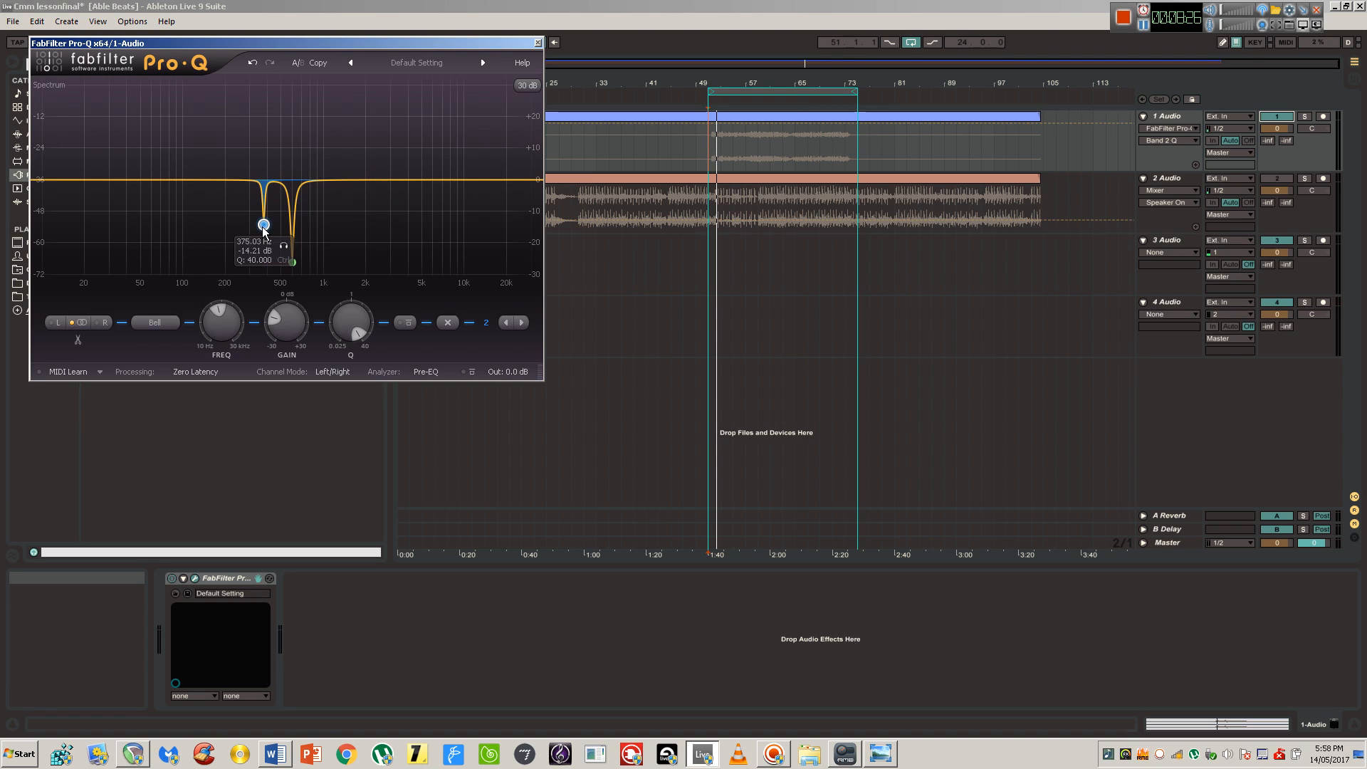
- Deepen band 2's cut at 375 Hz to about -16 dB
left_click_drag(263, 230, 263, 237)
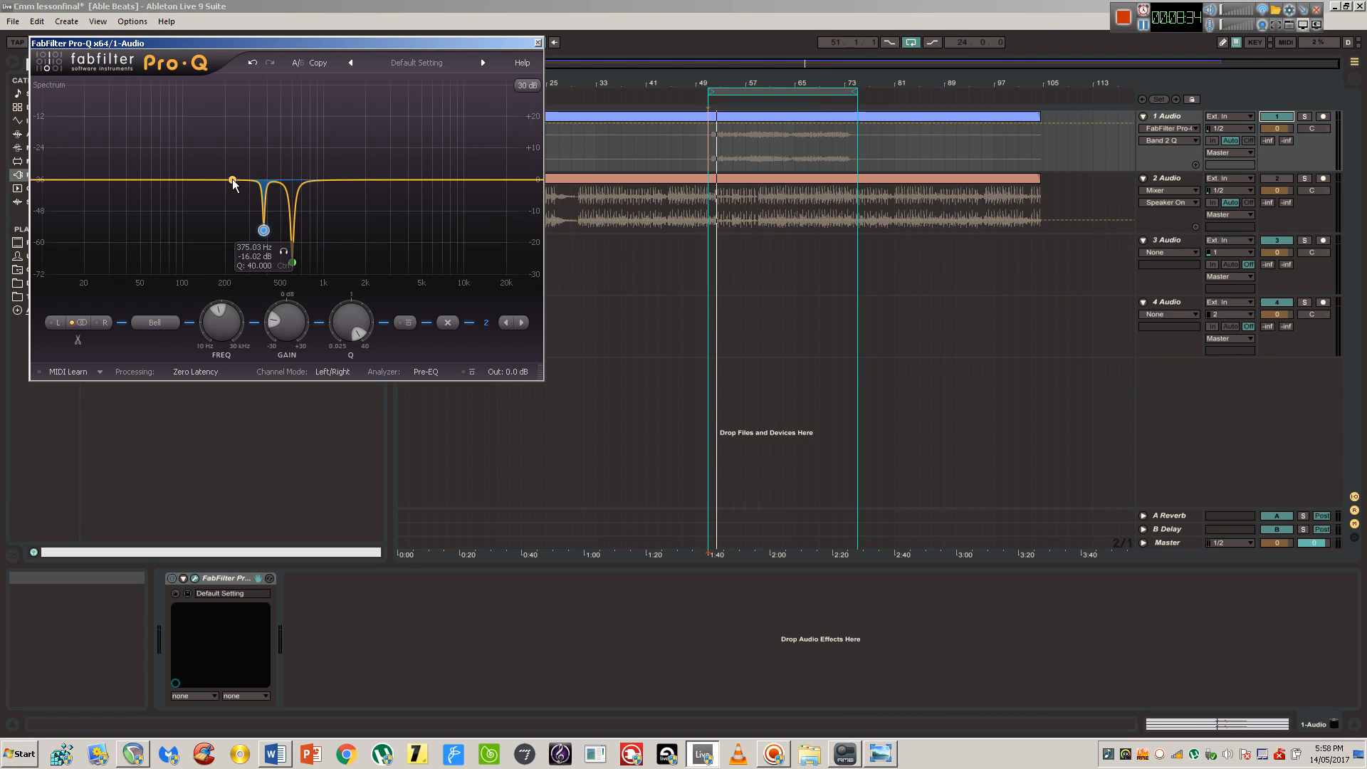
left_click(233, 182)
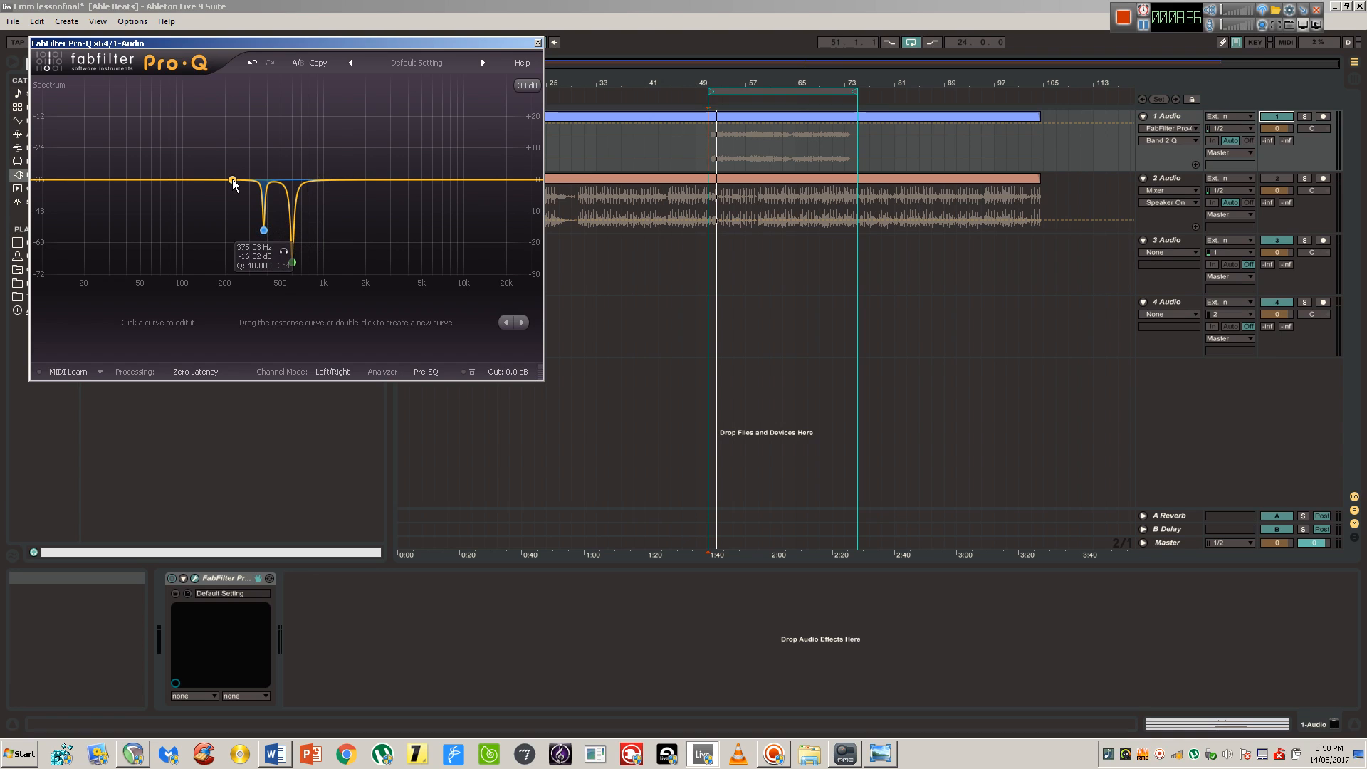
- Add a third band as a Low Cut filter and raise its cutoff to about 122.5 Hz with a Q of about 1.1
left_click_drag(233, 182, 93, 267)
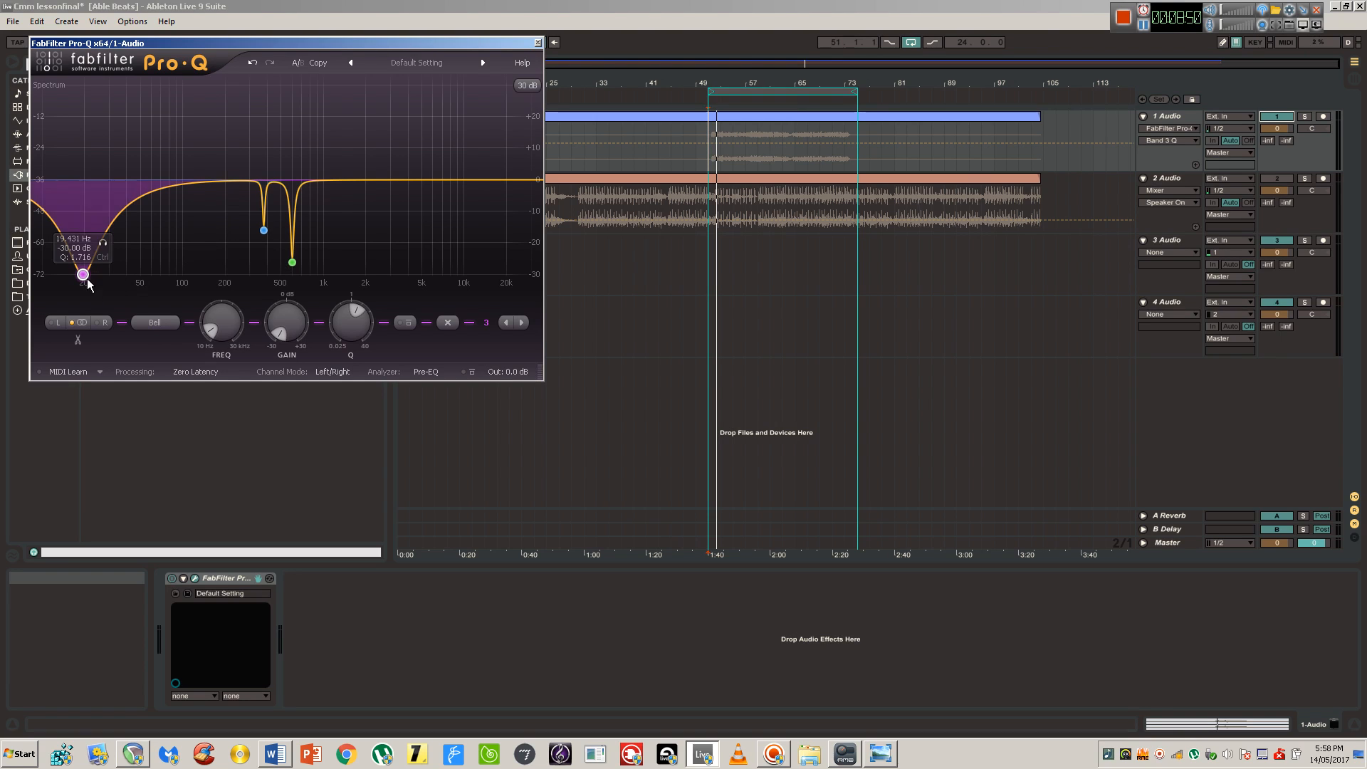
mouse_move(94, 279)
left_mouse_down()
mouse_move(86, 139)
mouse_move(88, 261)
left_mouse_up()
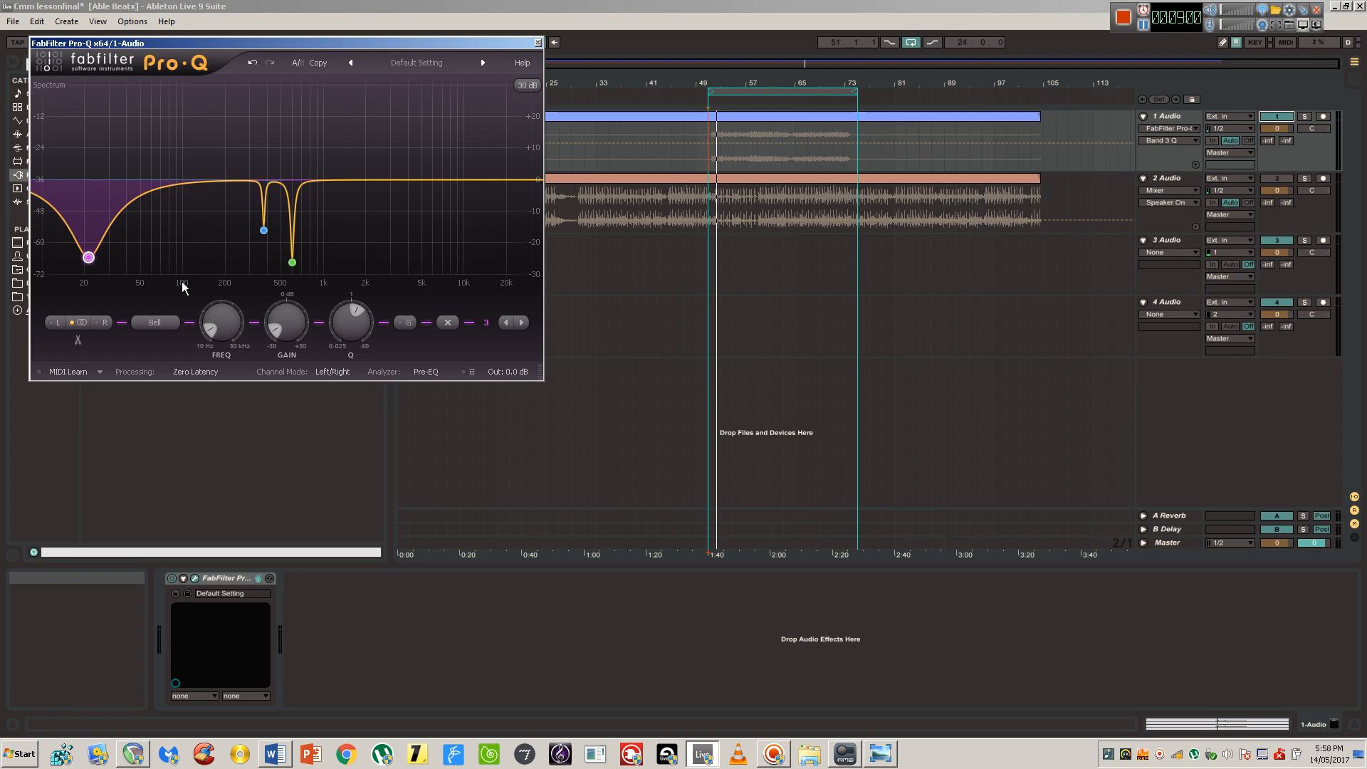
left_click(155, 323)
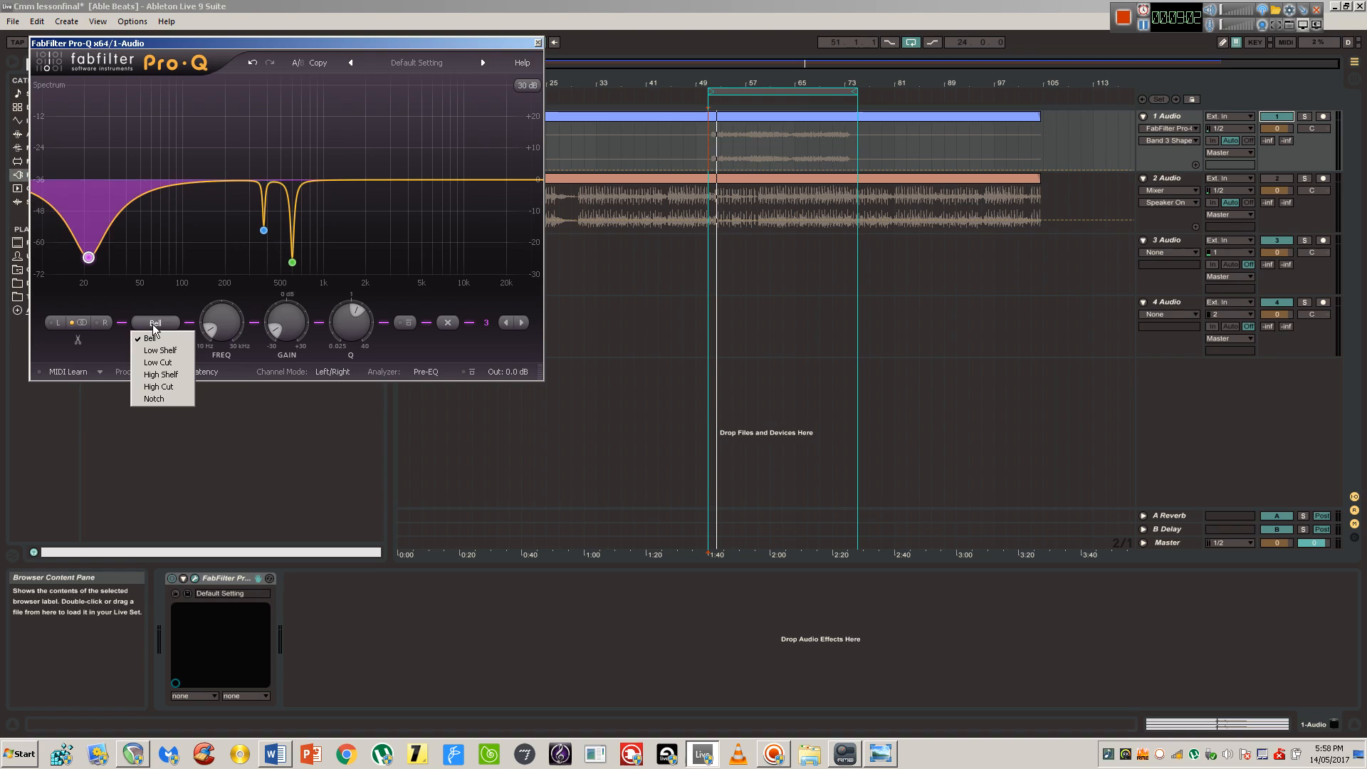
left_click(150, 364)
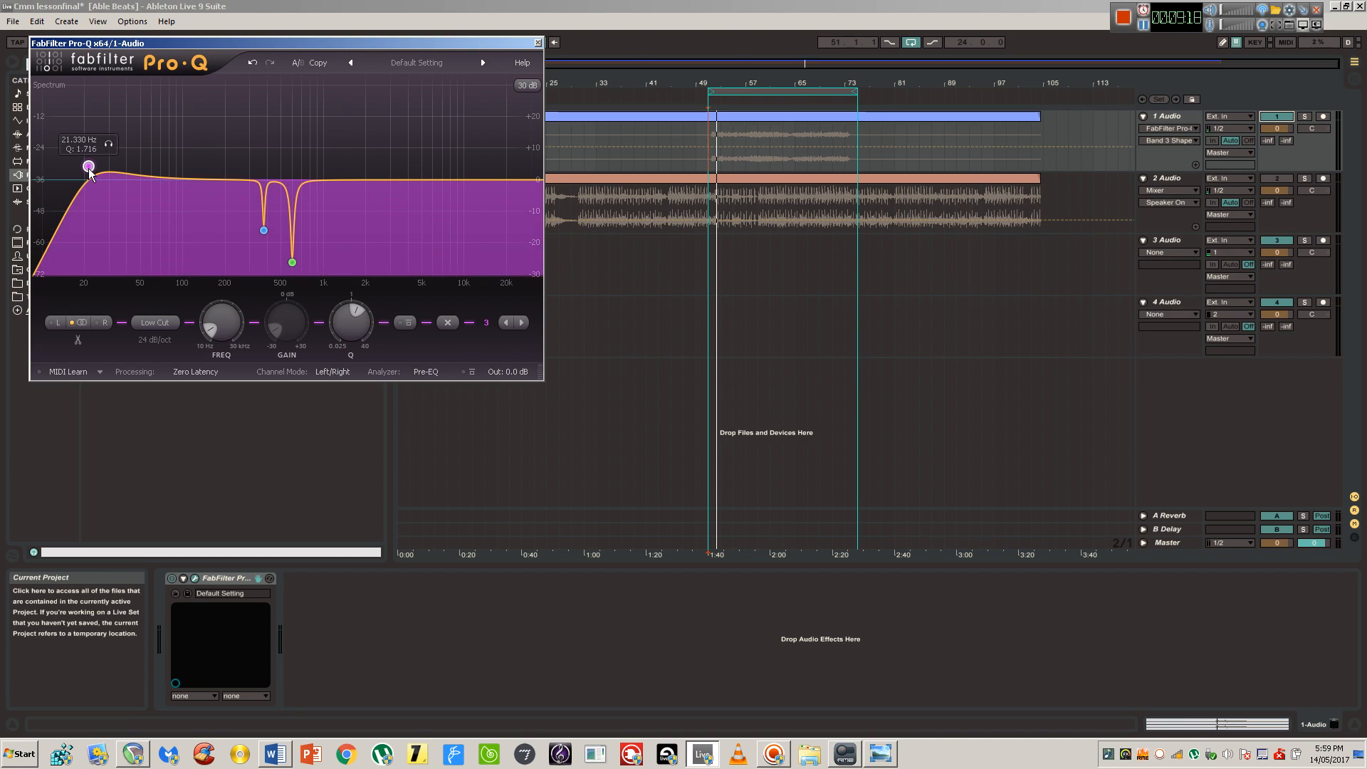
left_click_drag(89, 168, 156, 185)
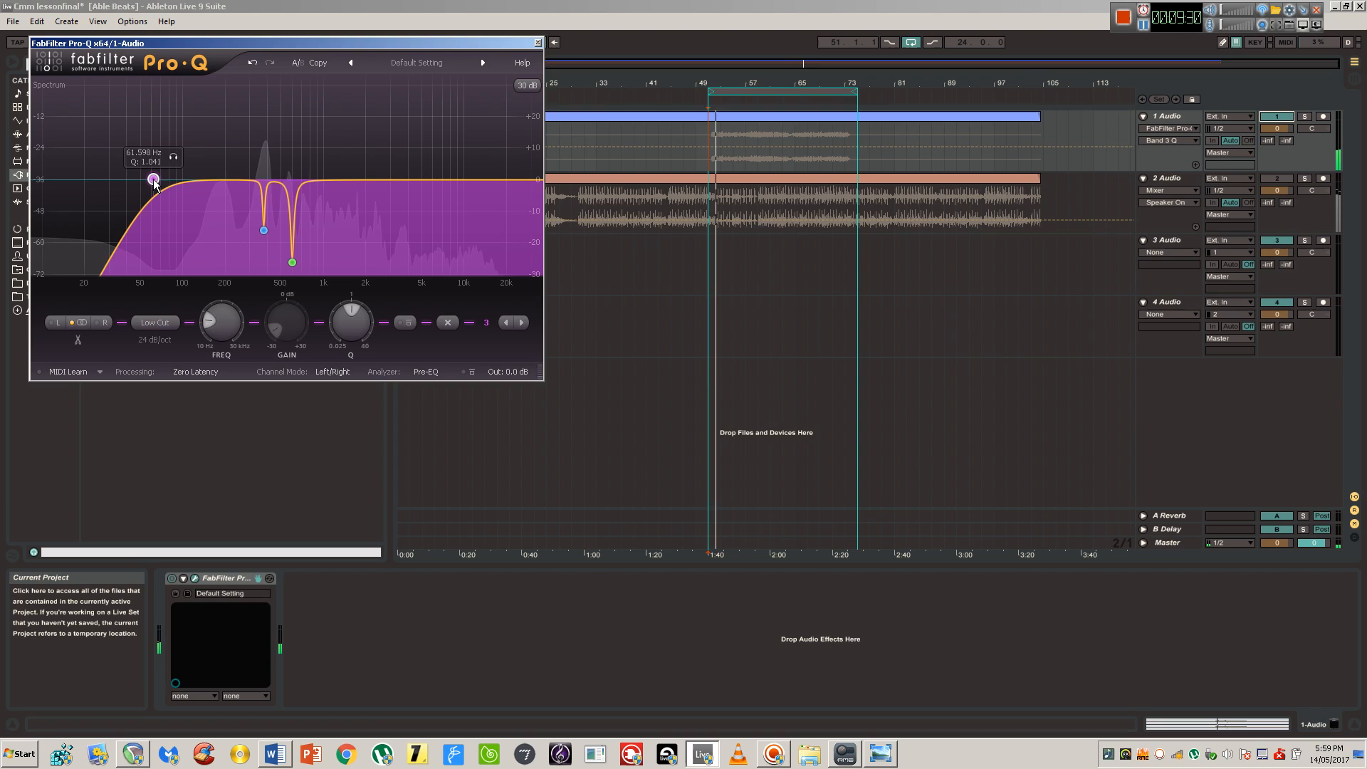
left_click_drag(153, 179, 199, 182)
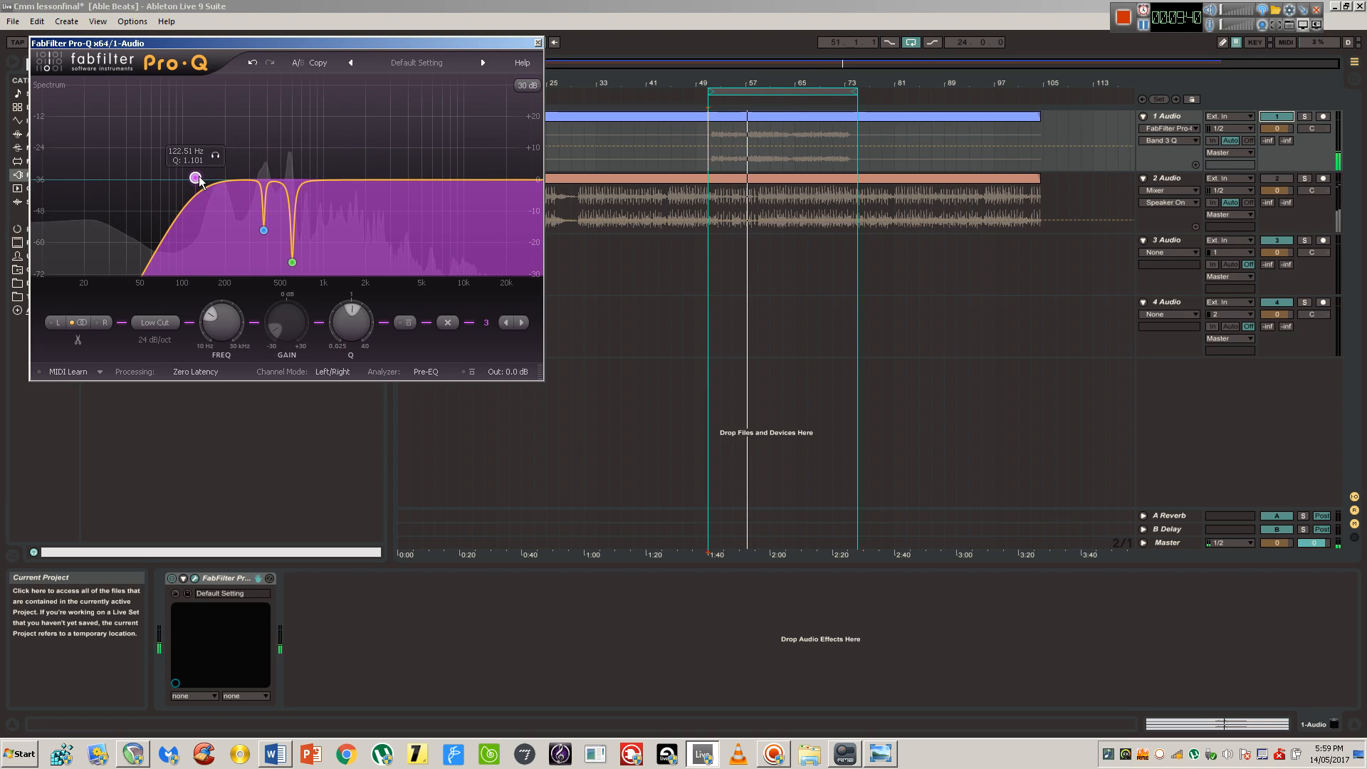
- Widen band 2's cut, and soften band 1 to about -18.5 dB at 588 Hz with a Q of about 11
left_click(263, 230)
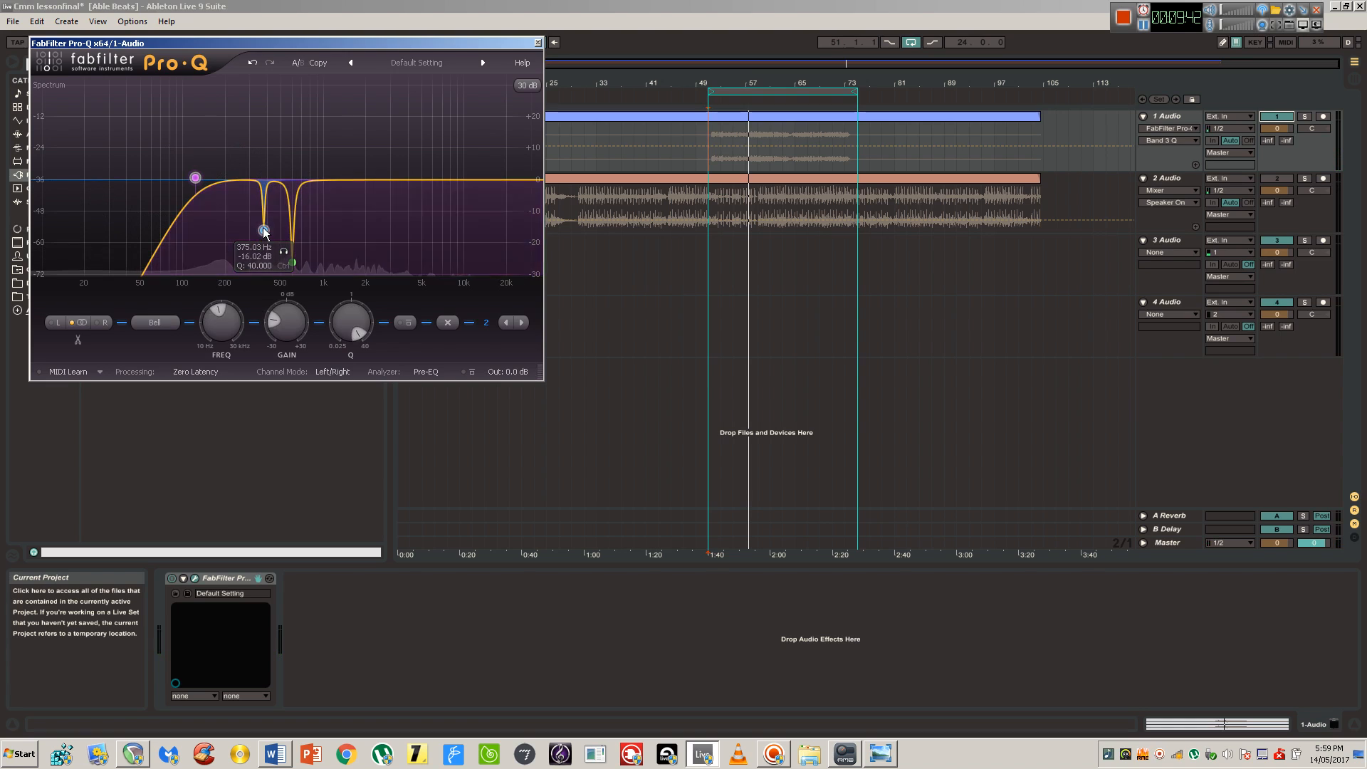
mouse_move(359, 328)
left_mouse_down()
mouse_move(340, 383)
mouse_move(356, 306)
left_mouse_up()
left_click_drag(292, 262, 294, 241)
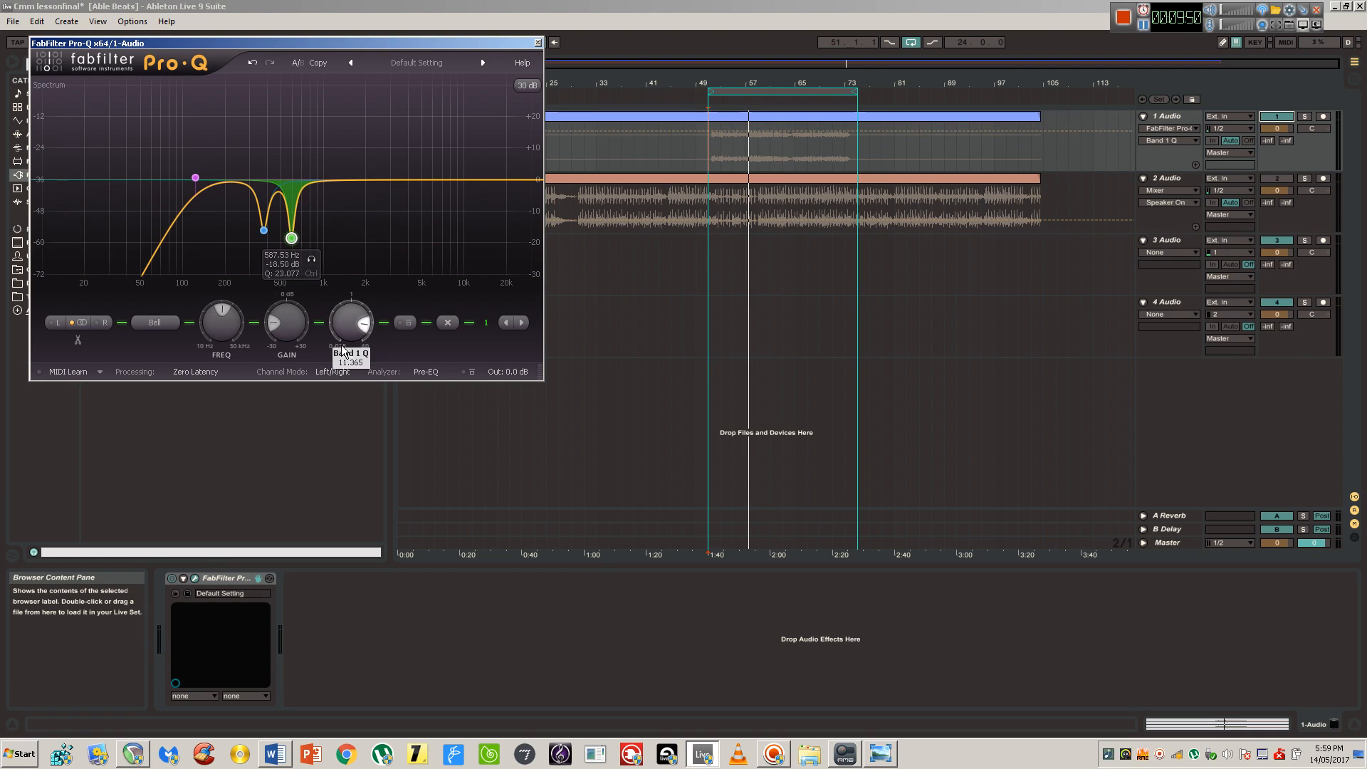
- Add a fourth band boosted about +5.2 dB at 184 Hz, and shift it lower in frequency with more gain during playback
left_click_drag(225, 192, 220, 166)
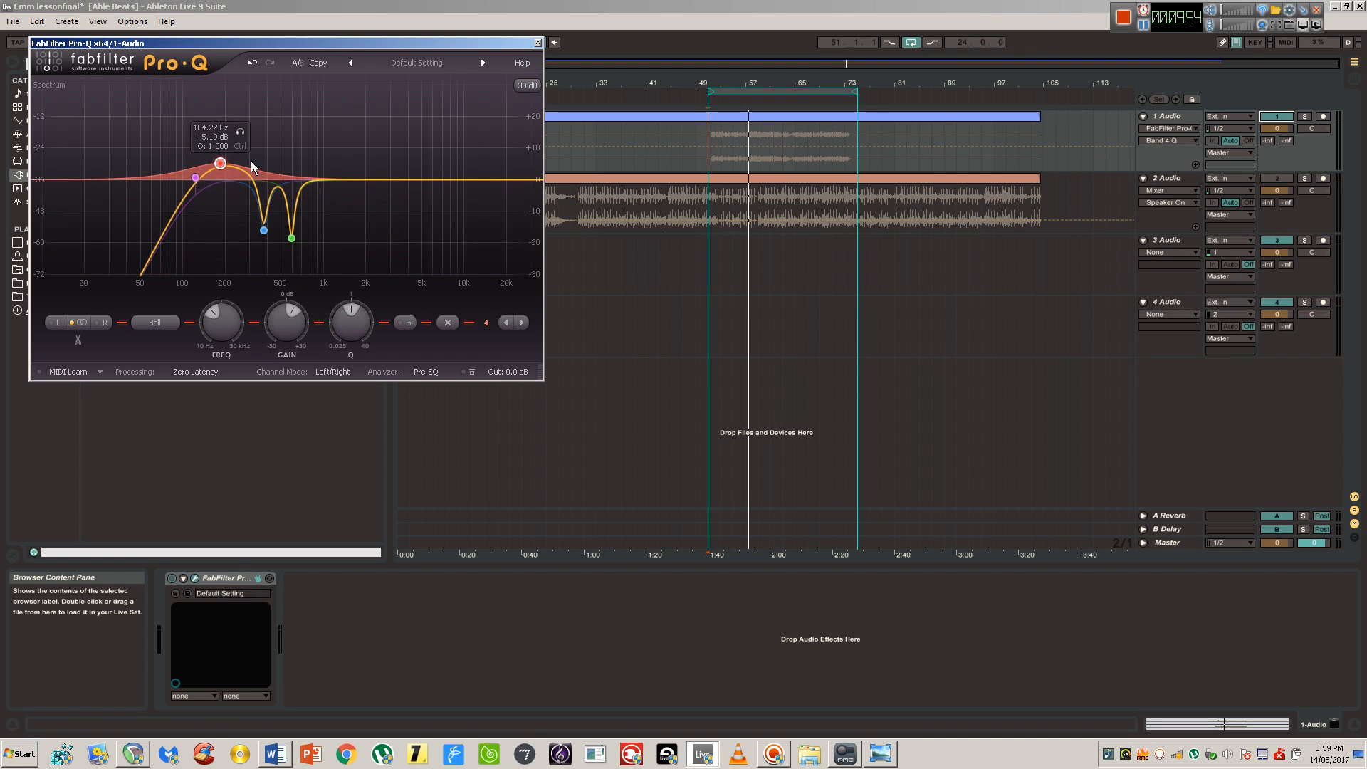
key("space")
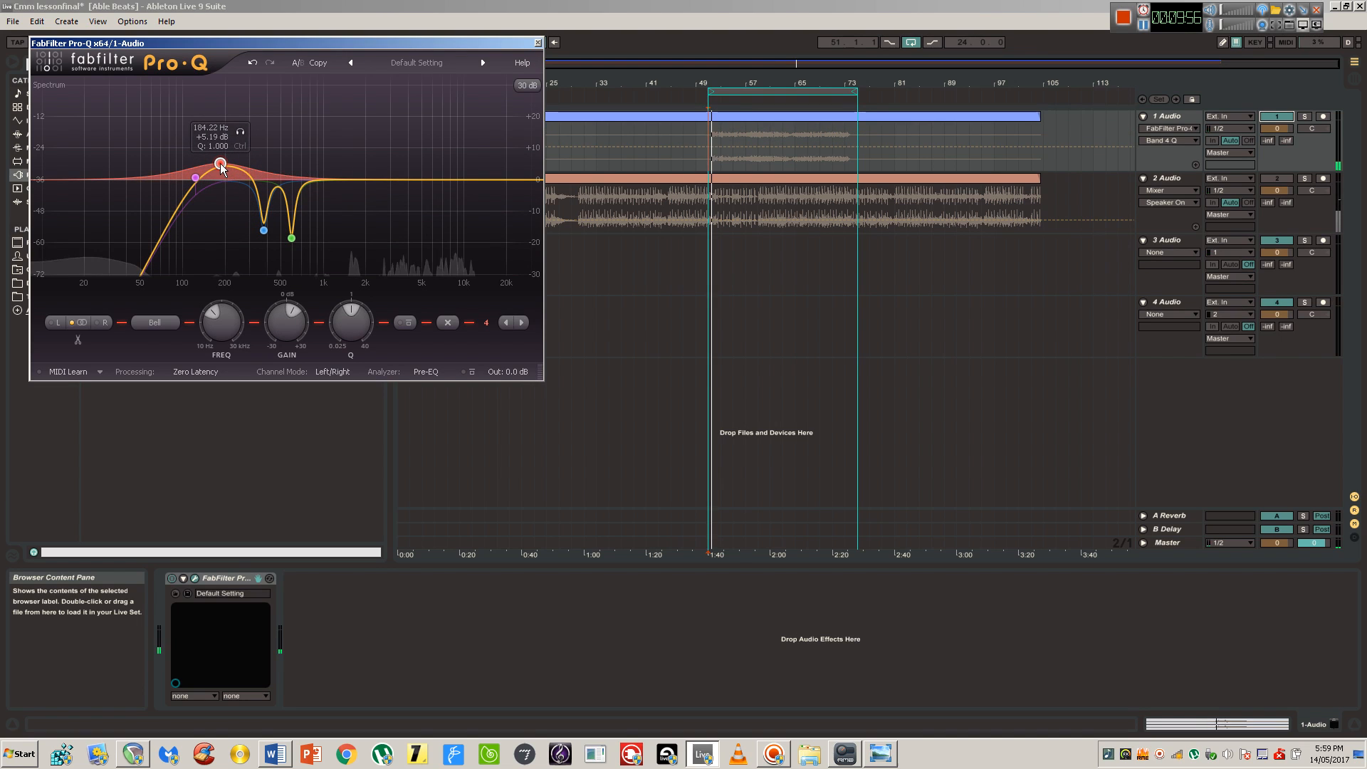
mouse_move(221, 164)
left_mouse_down()
mouse_move(227, 153)
mouse_move(206, 148)
left_mouse_up()
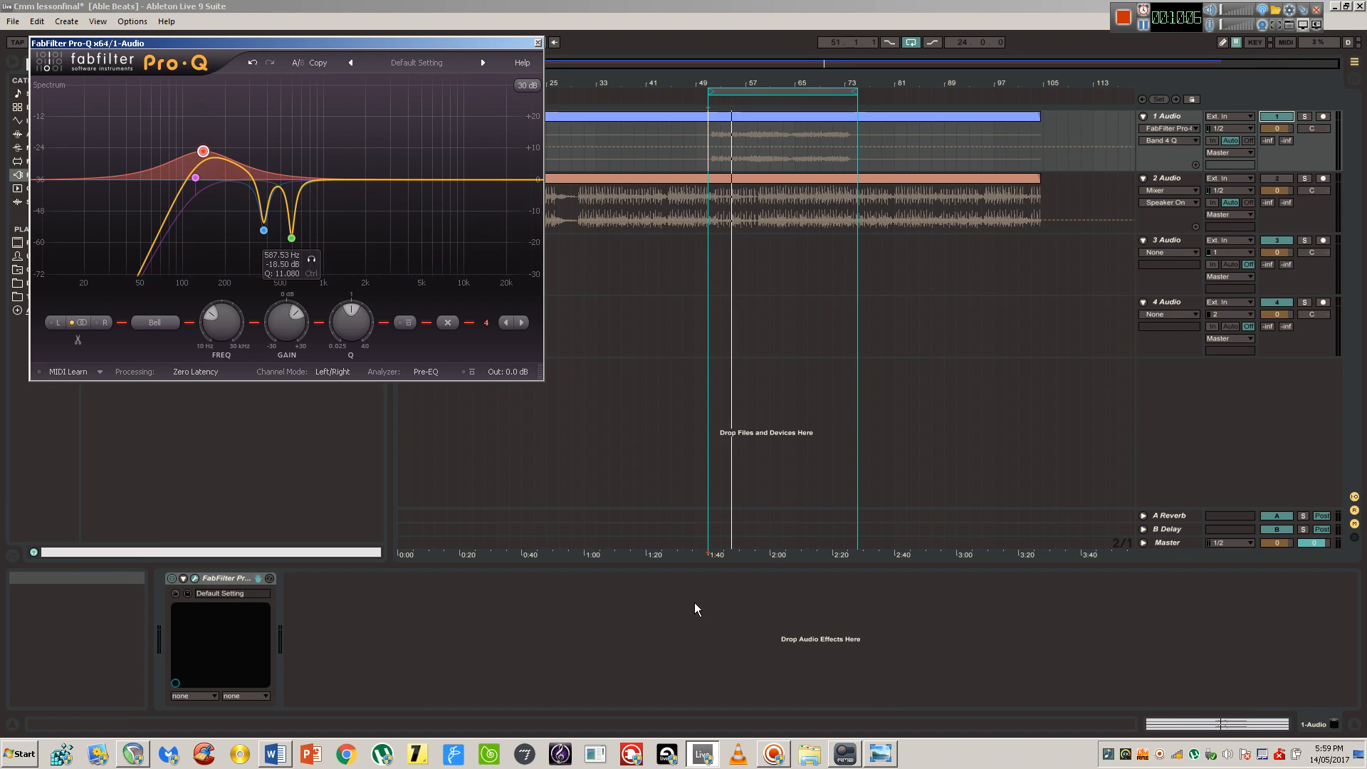
- Consult the Vocal EQ Cheat Sheet image in Windows Photo Viewer and return to Ableton Live
left_click(877, 752)
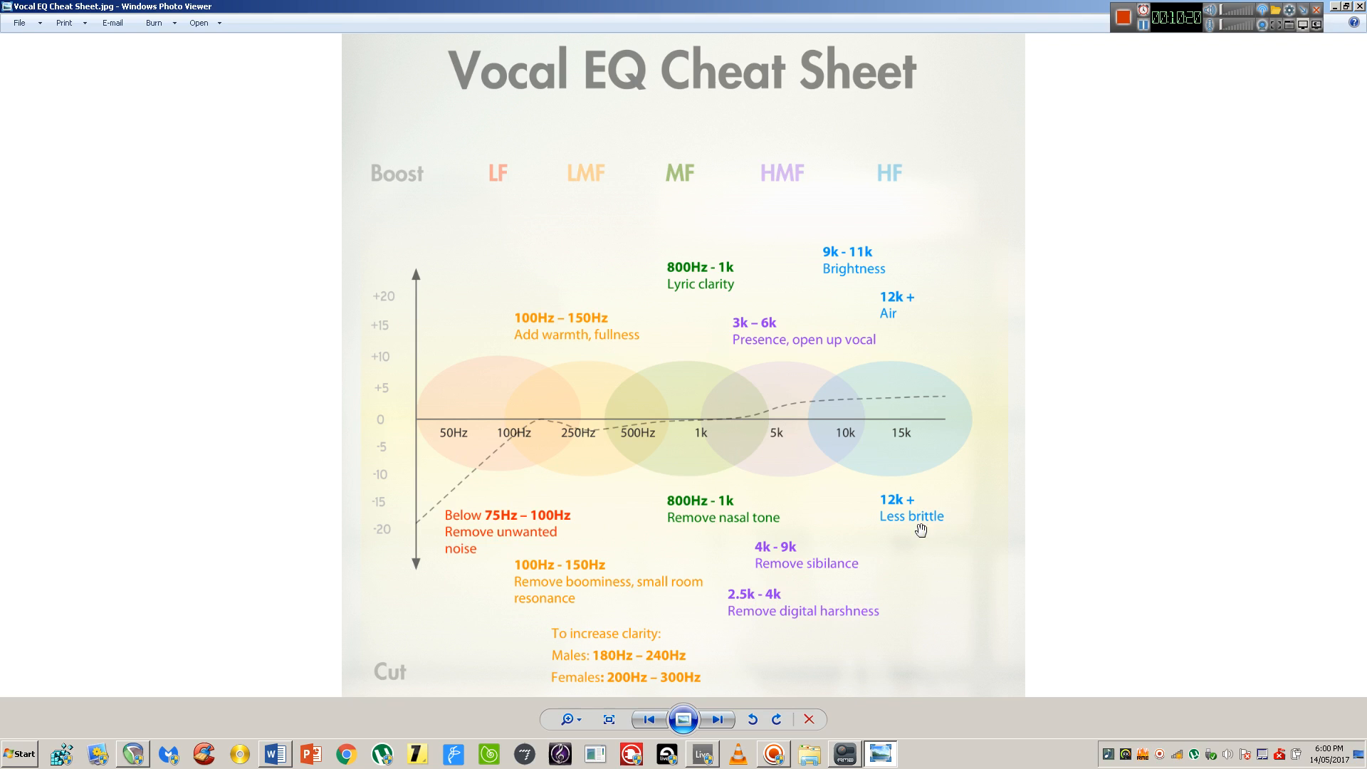
left_click(1335, 7)
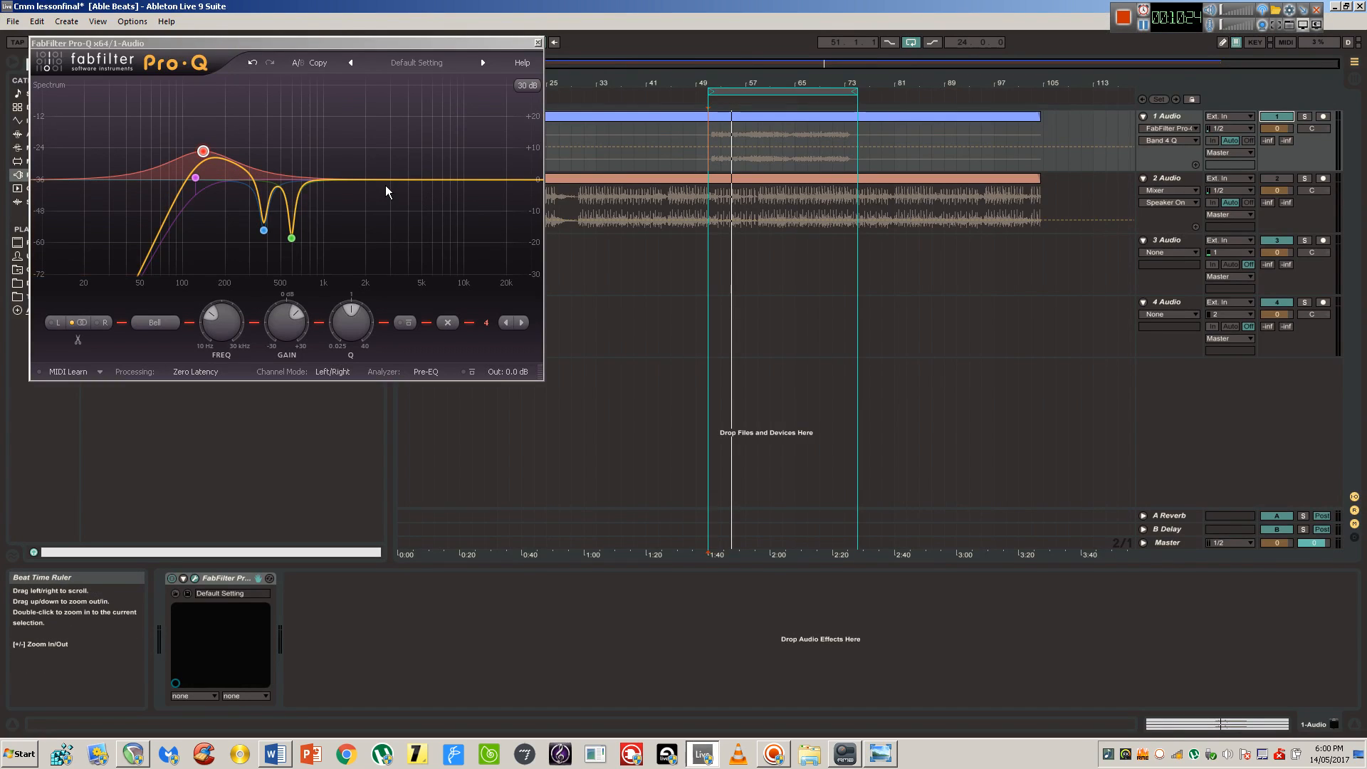
- Add a fifth band boosted about +24 dB with a Q of 40, and sweep it to about 5284 Hz during playback
double_click(421, 181)
left_click_drag(421, 181, 422, 108)
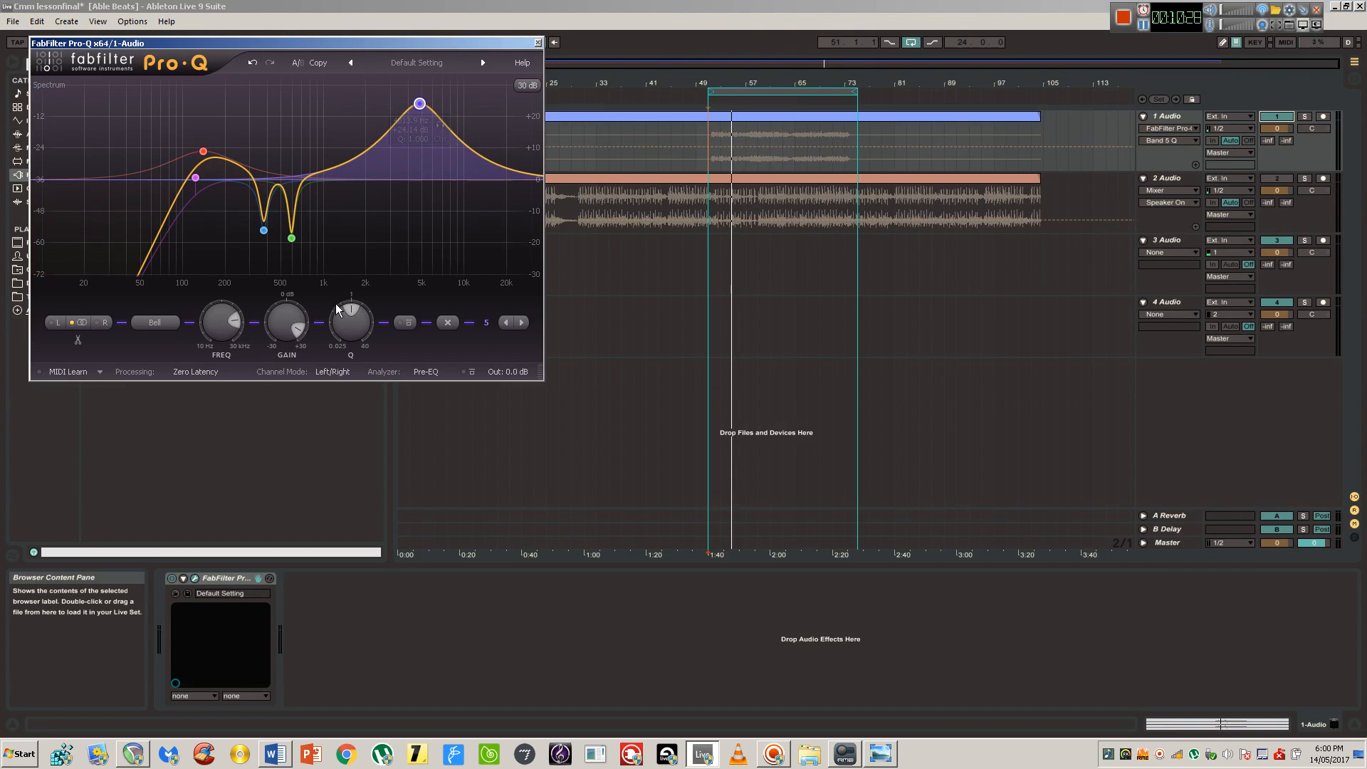
left_click_drag(338, 308, 366, 207)
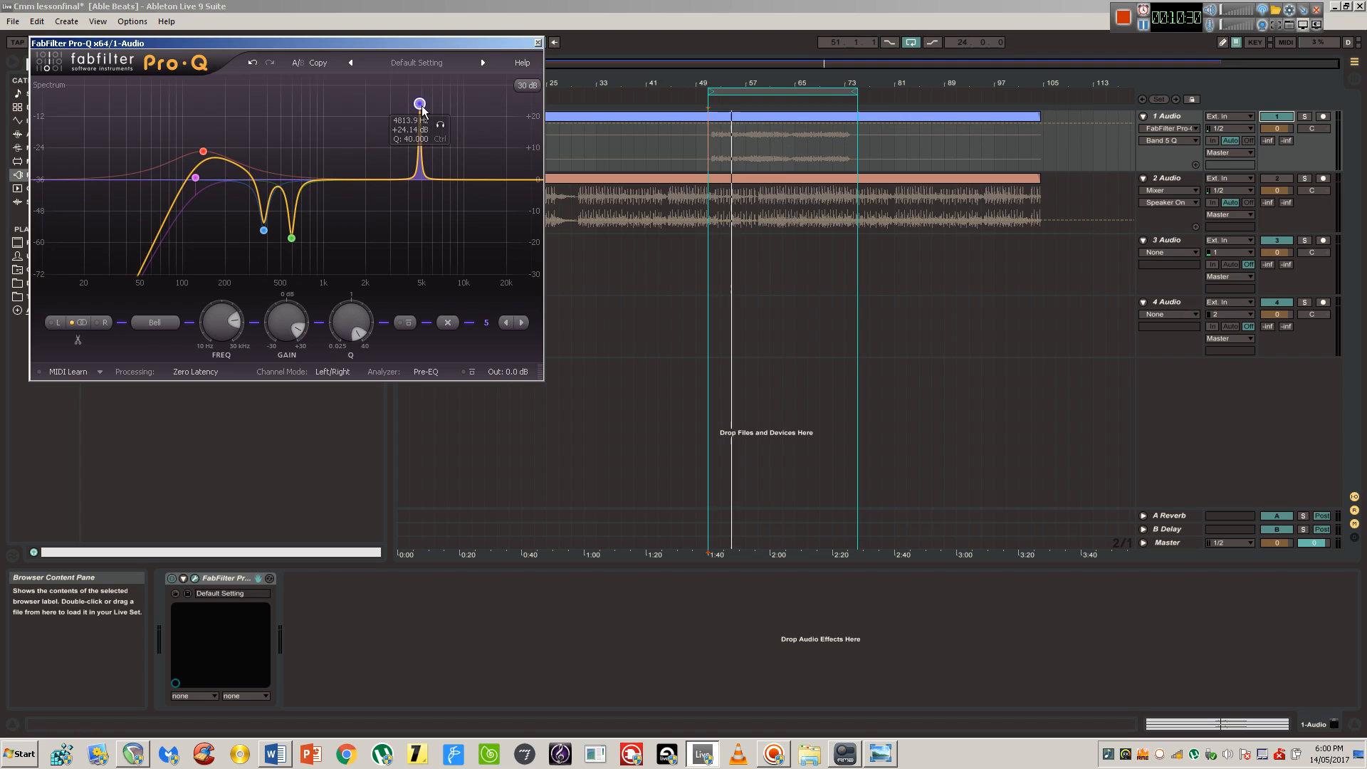
key("space")
left_click_drag(422, 108, 427, 113)
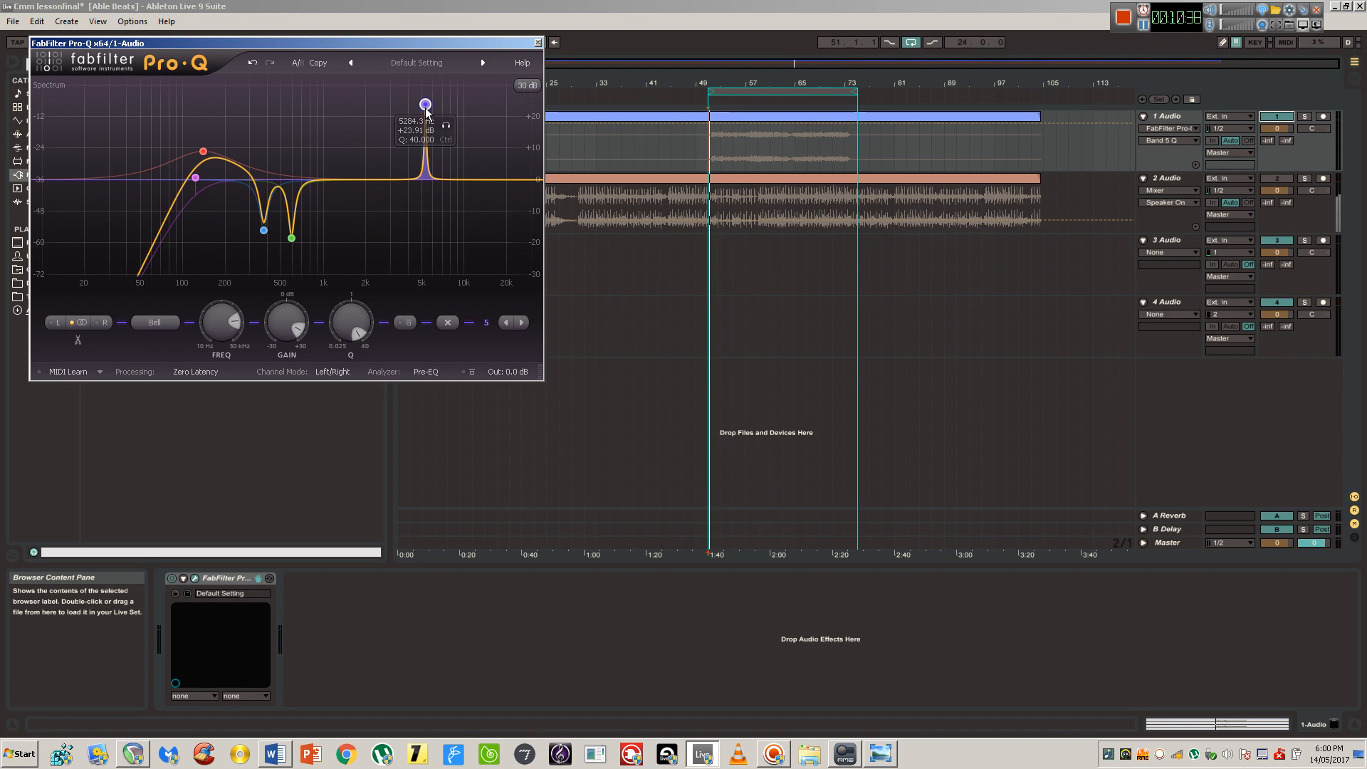
- Sweep the fifth band higher and turn it into a cut of about -6.8 dB at 9915 Hz
left_click_drag(427, 113, 465, 216)
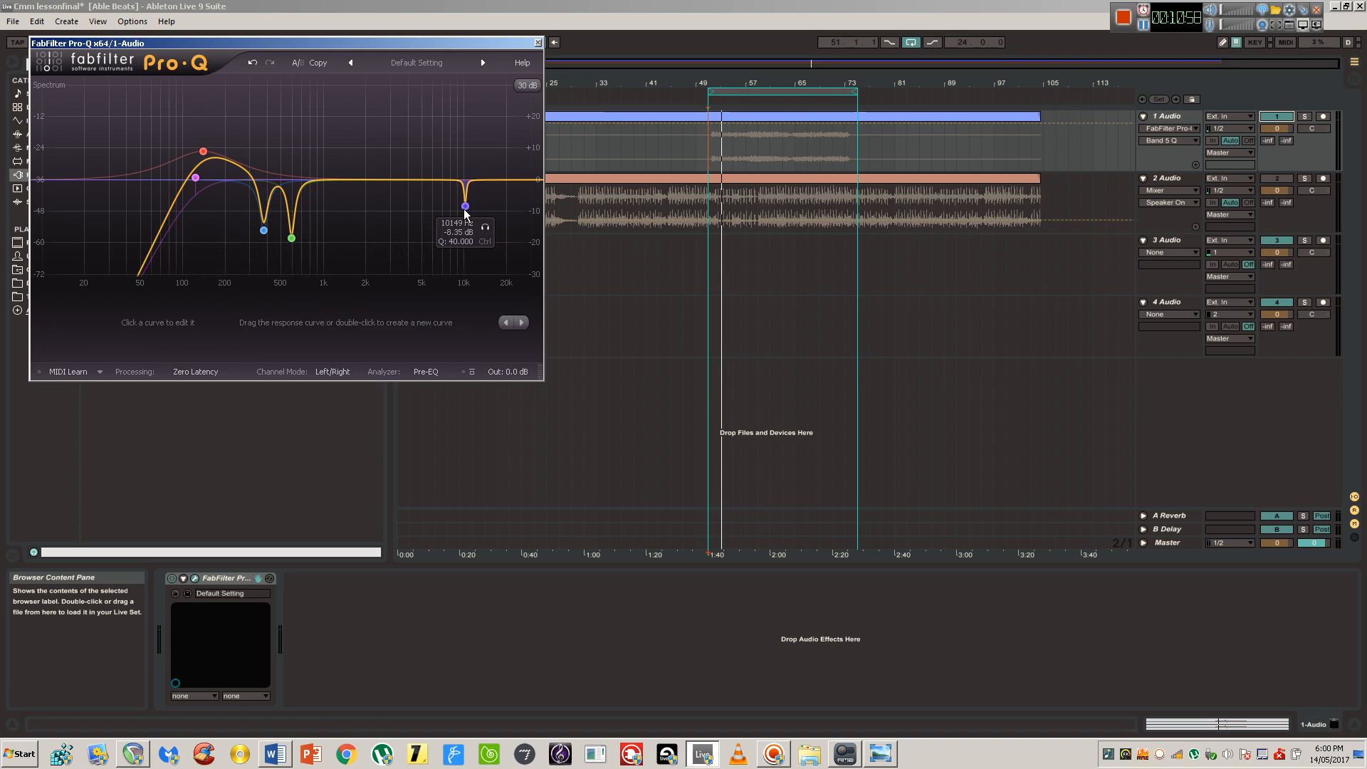
left_click_drag(465, 209, 464, 203)
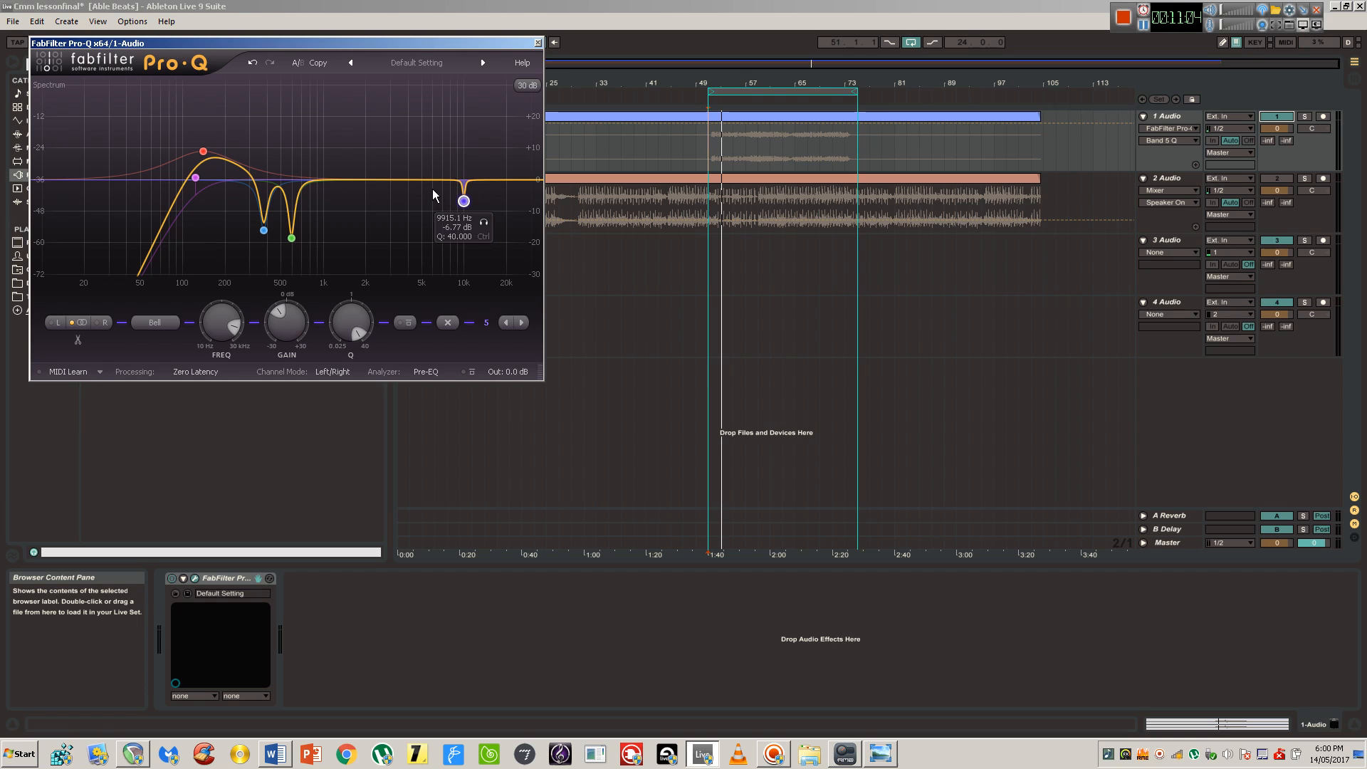
- Add a sixth band boosted about +25.7 dB with a Q of 40, and sweep it to about 6221 Hz during playback
double_click(438, 181)
left_click_drag(438, 181, 440, 144)
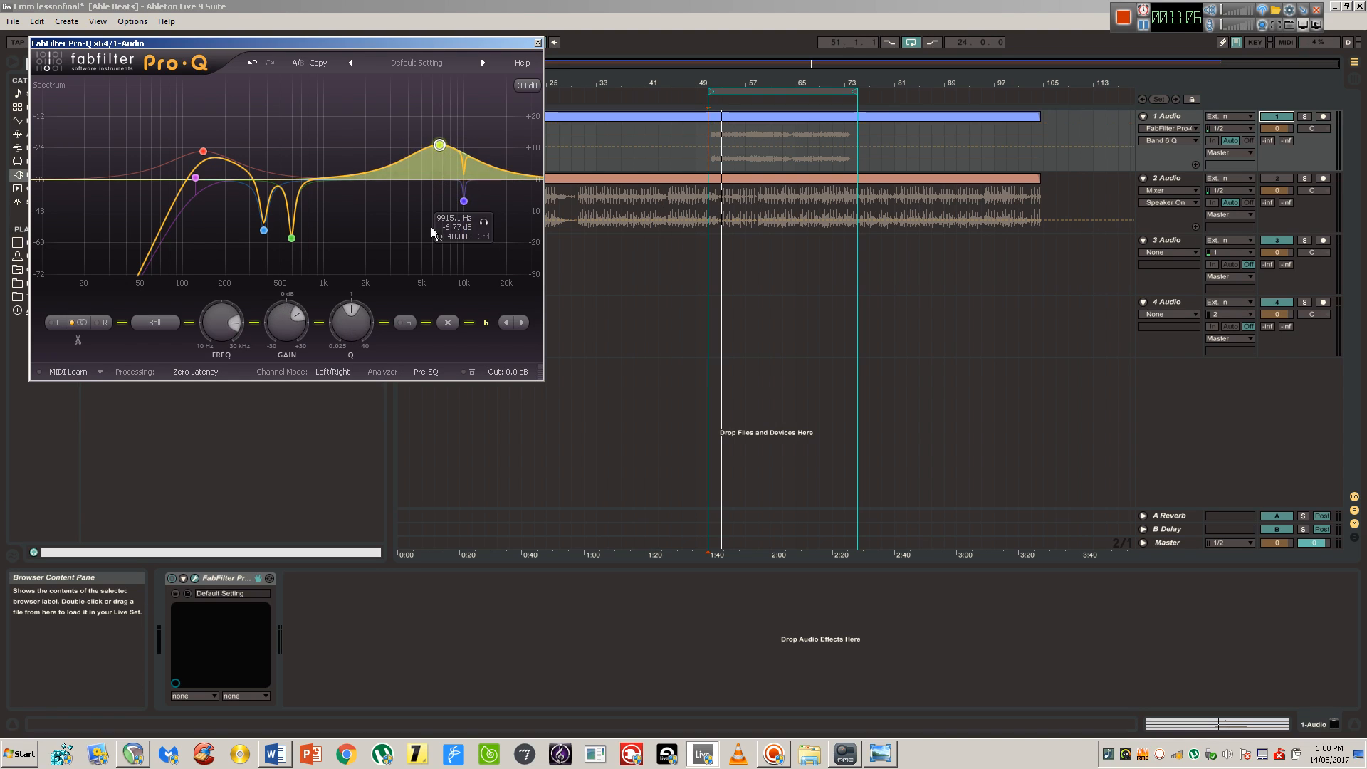
left_click_drag(351, 324, 432, 103)
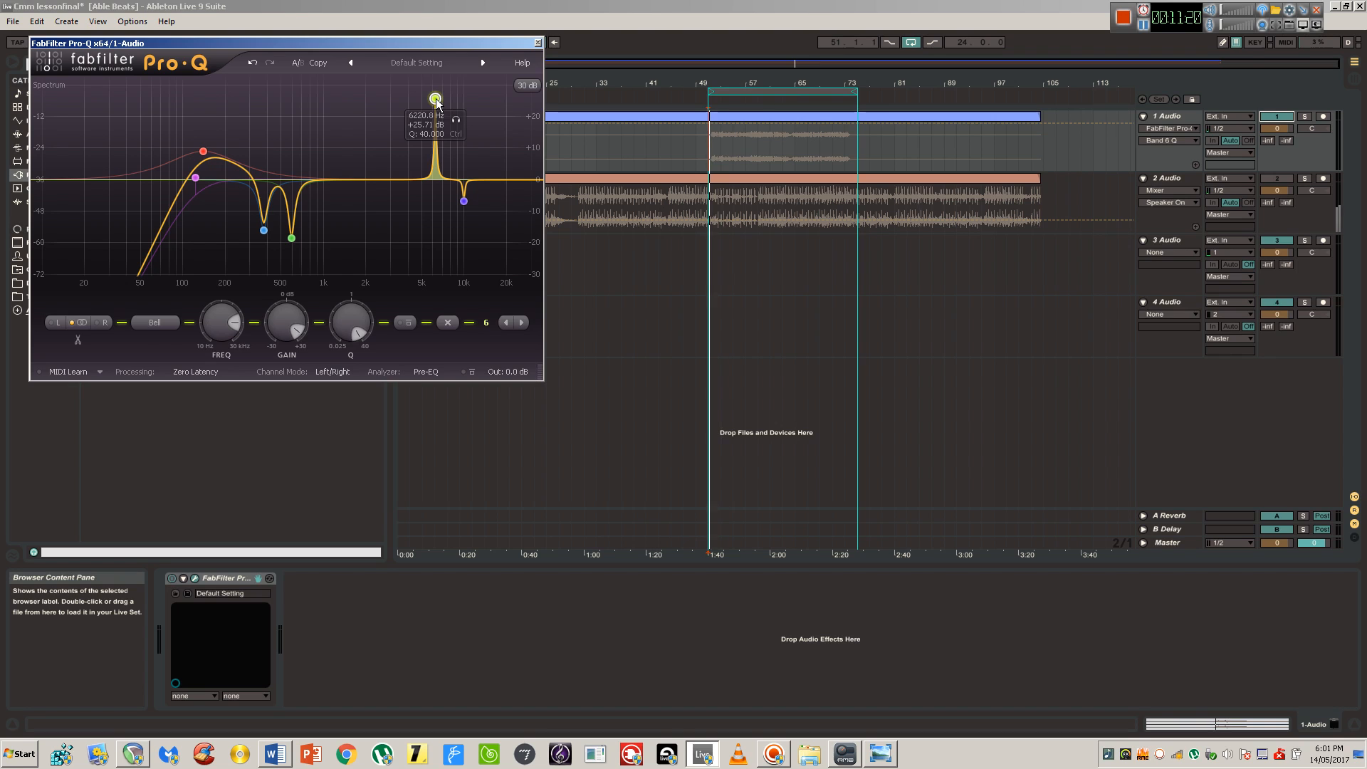
- Turn band 6 into a cut near 3.8 kHz and add a seventh band boosted about +22.8 dB at 7409 Hz with a Q of 40
mouse_move(435, 98)
left_mouse_down()
mouse_move(437, 214)
mouse_move(450, 230)
mouse_move(444, 80)
mouse_move(406, 81)
mouse_move(404, 213)
mouse_move(400, 196)
mouse_move(407, 211)
mouse_move(451, 184)
mouse_move(446, 109)
left_mouse_up()
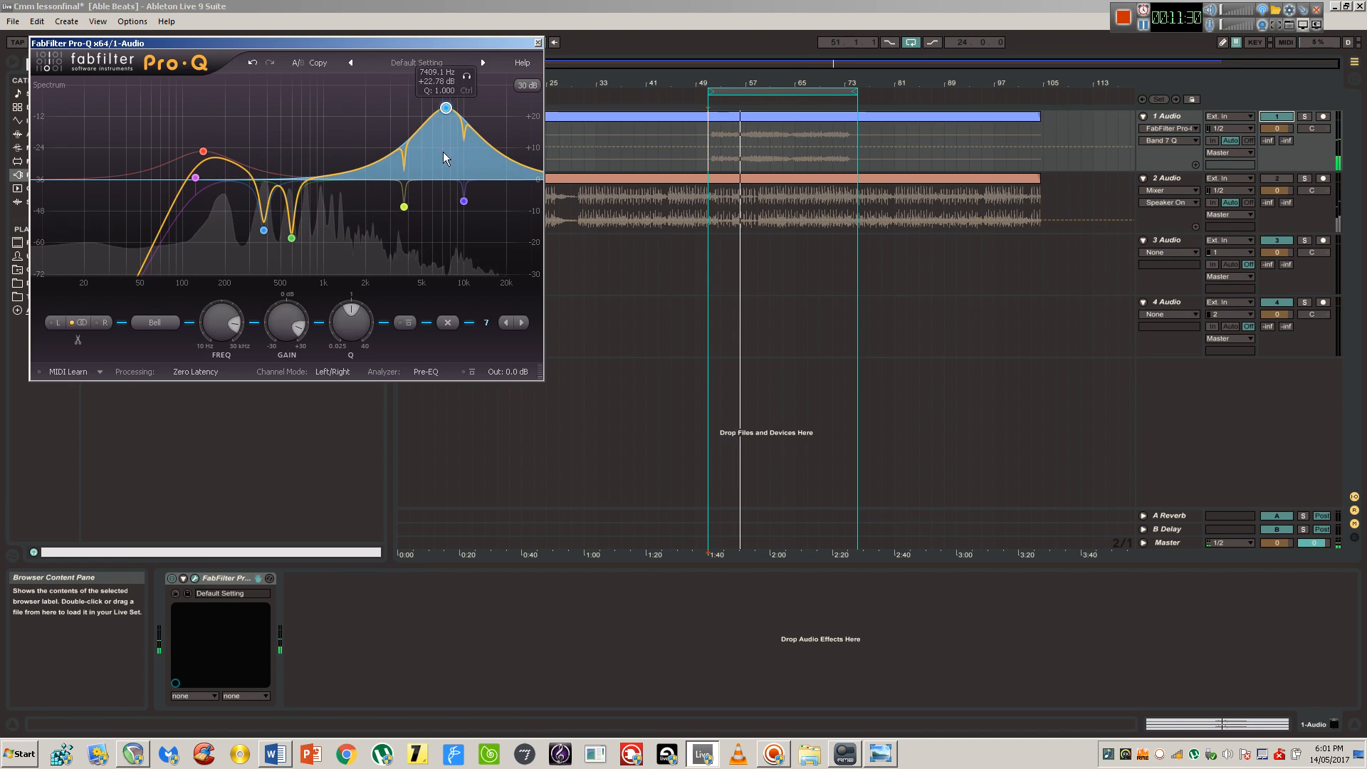
left_click_drag(357, 333, 368, 176)
key("space")
key("space")
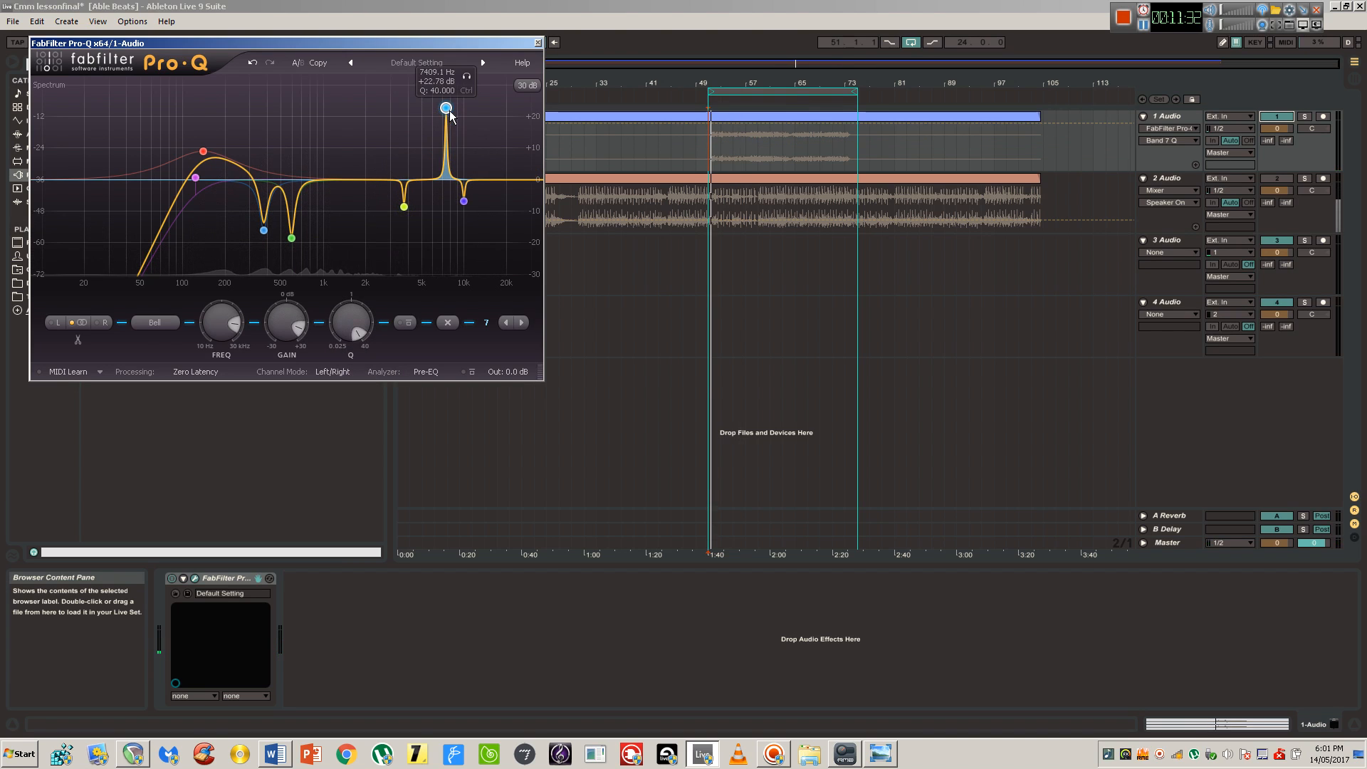
- Turn band 7 into a narrow cut between bands 6 and 5, and ease band 6's cut to about -6.5 dB at 3813 Hz
left_click_drag(446, 109, 405, 200)
left_click(404, 208)
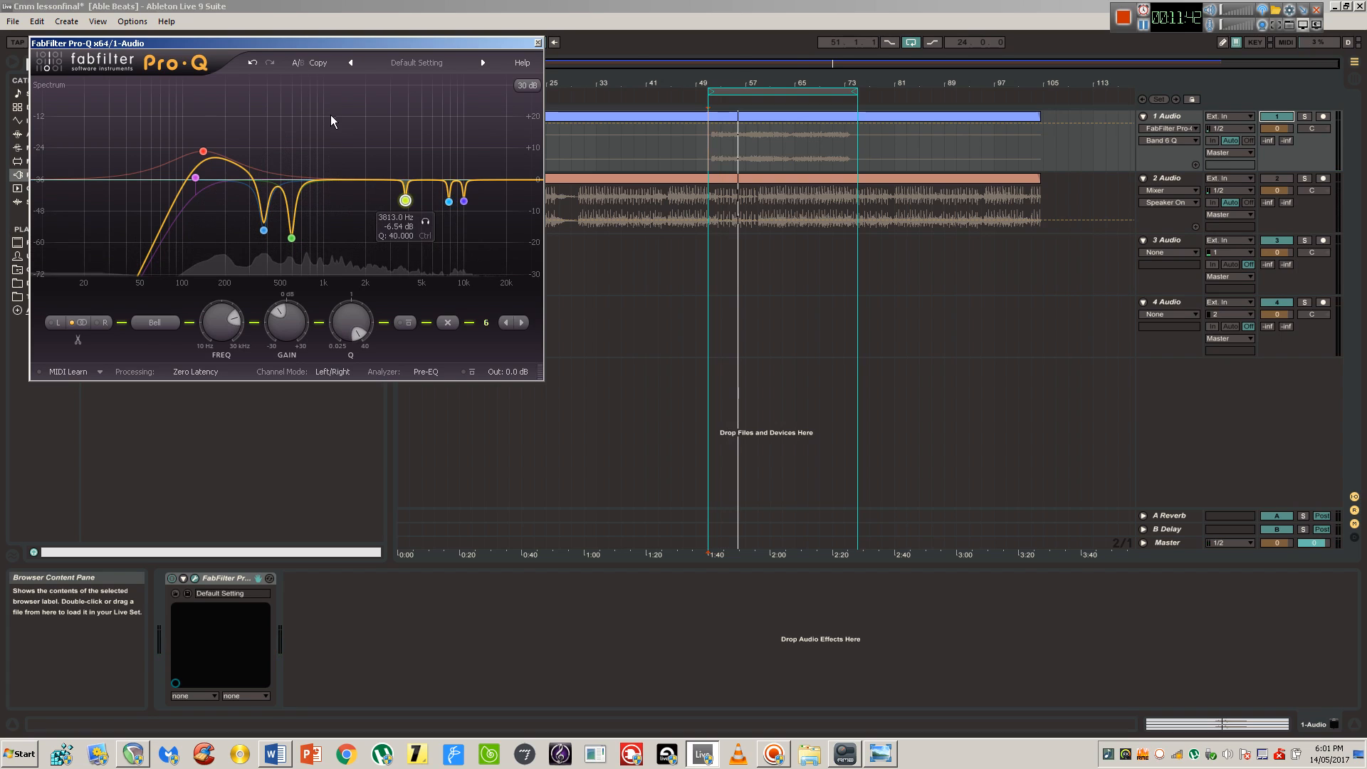
- Add an eighth band as a High Cut filter and place it at about 15260 Hz with a Q of about 2.2
left_click(503, 184)
left_click(502, 182)
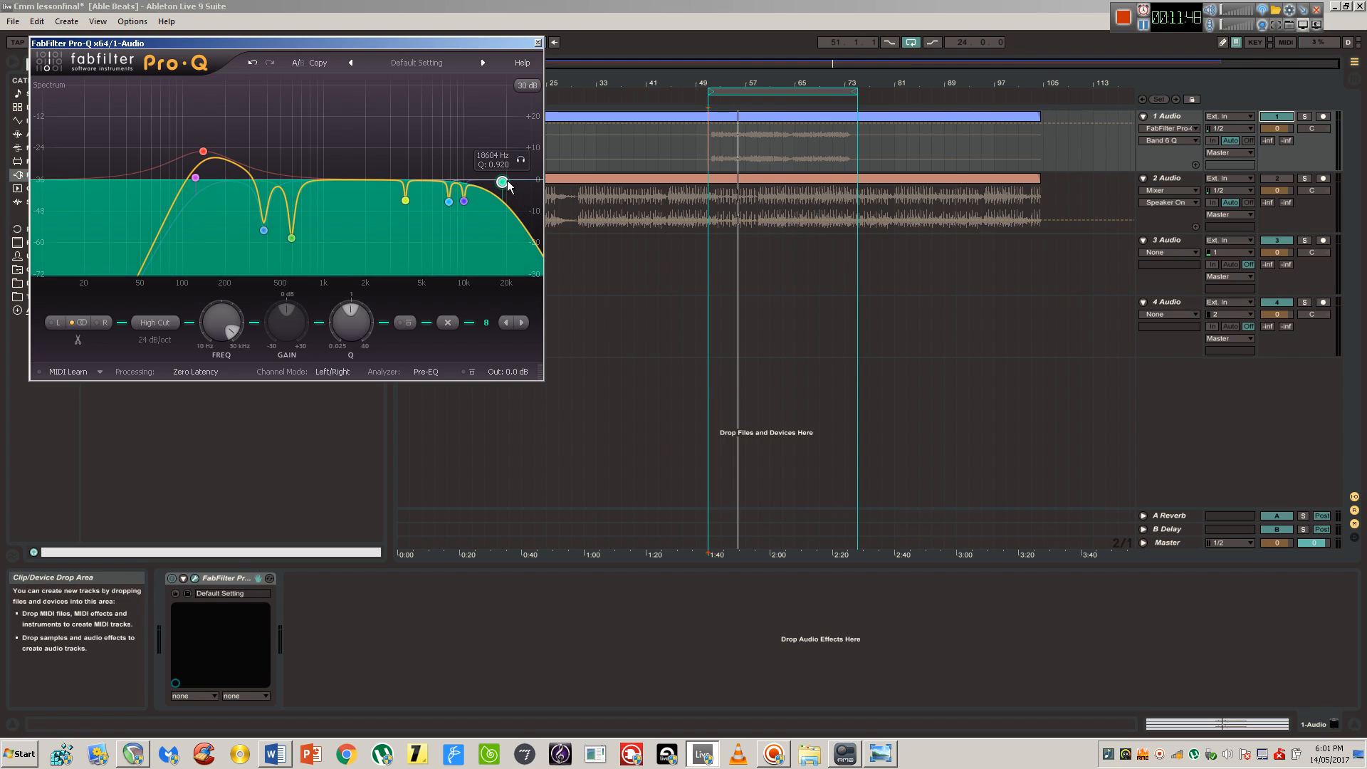
mouse_move(501, 182)
left_mouse_down()
mouse_move(530, 174)
mouse_move(495, 162)
left_mouse_up()
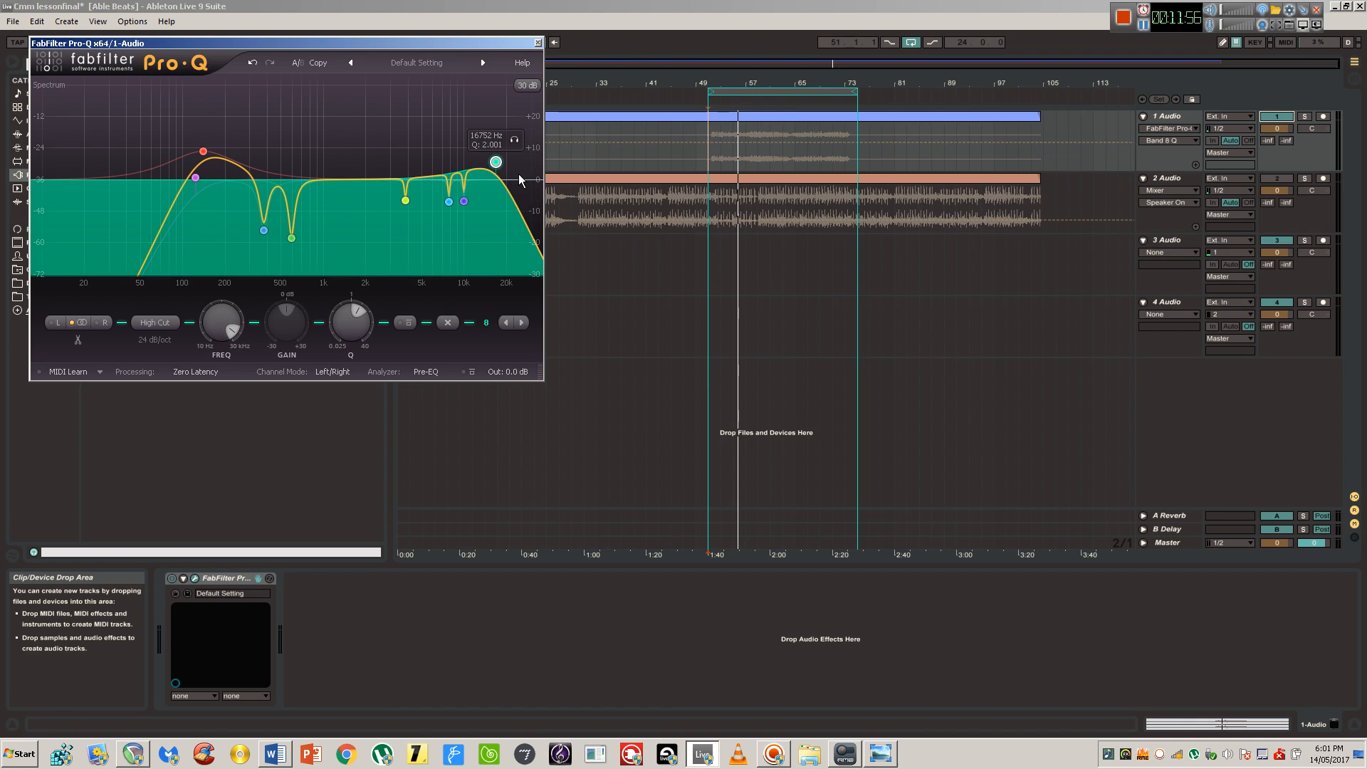
mouse_move(493, 165)
left_mouse_down()
mouse_move(501, 156)
mouse_move(490, 167)
left_mouse_up()
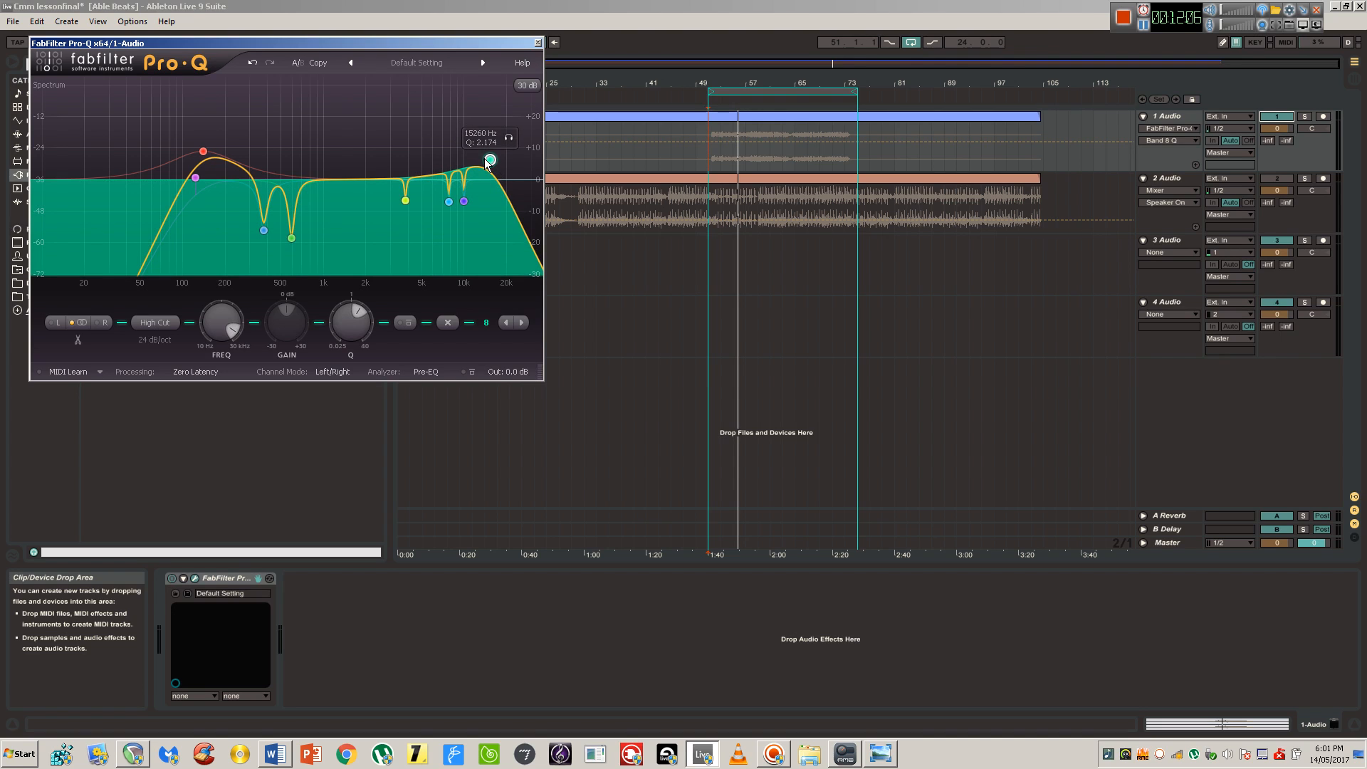
- Lower the High Cut band's Q to about 1.5 and set its cutoff to about 15475 Hz
left_click_drag(348, 318, 353, 331)
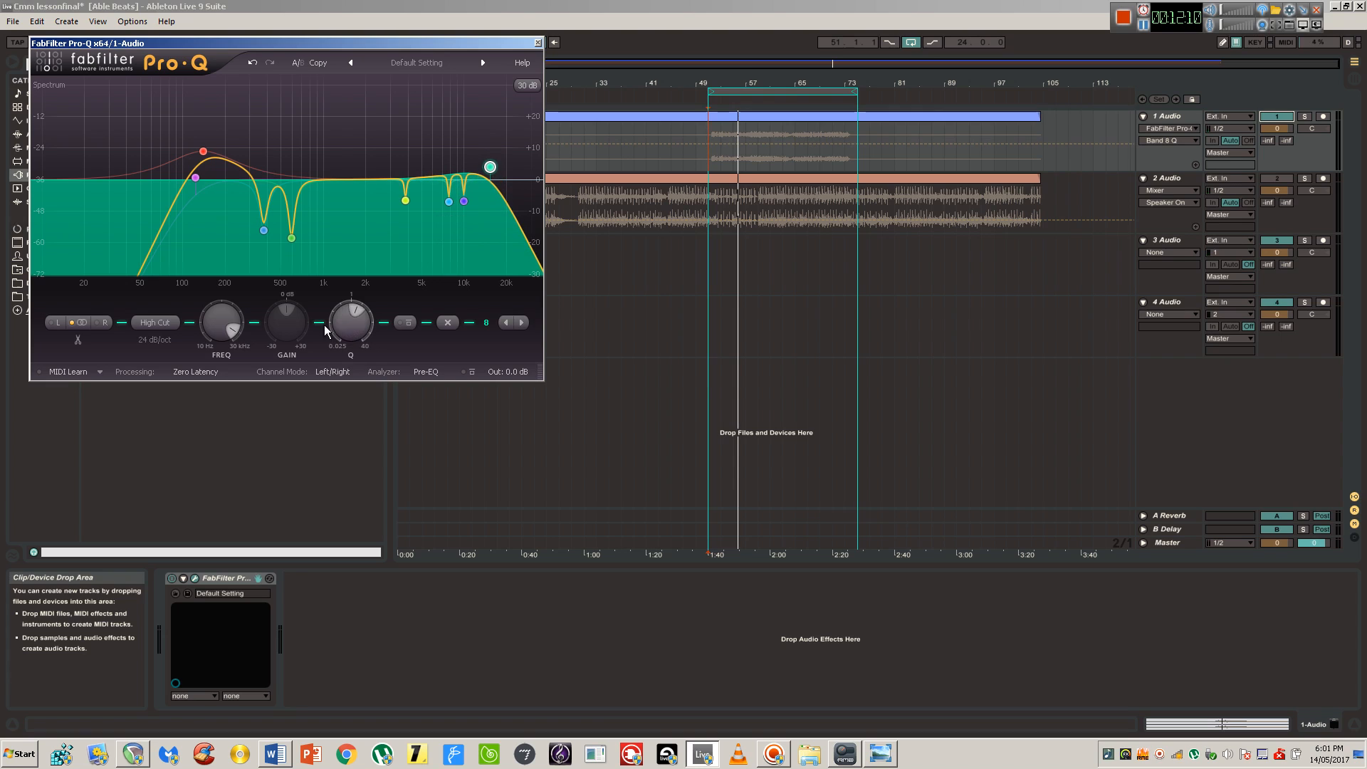
left_click_drag(240, 329, 237, 334)
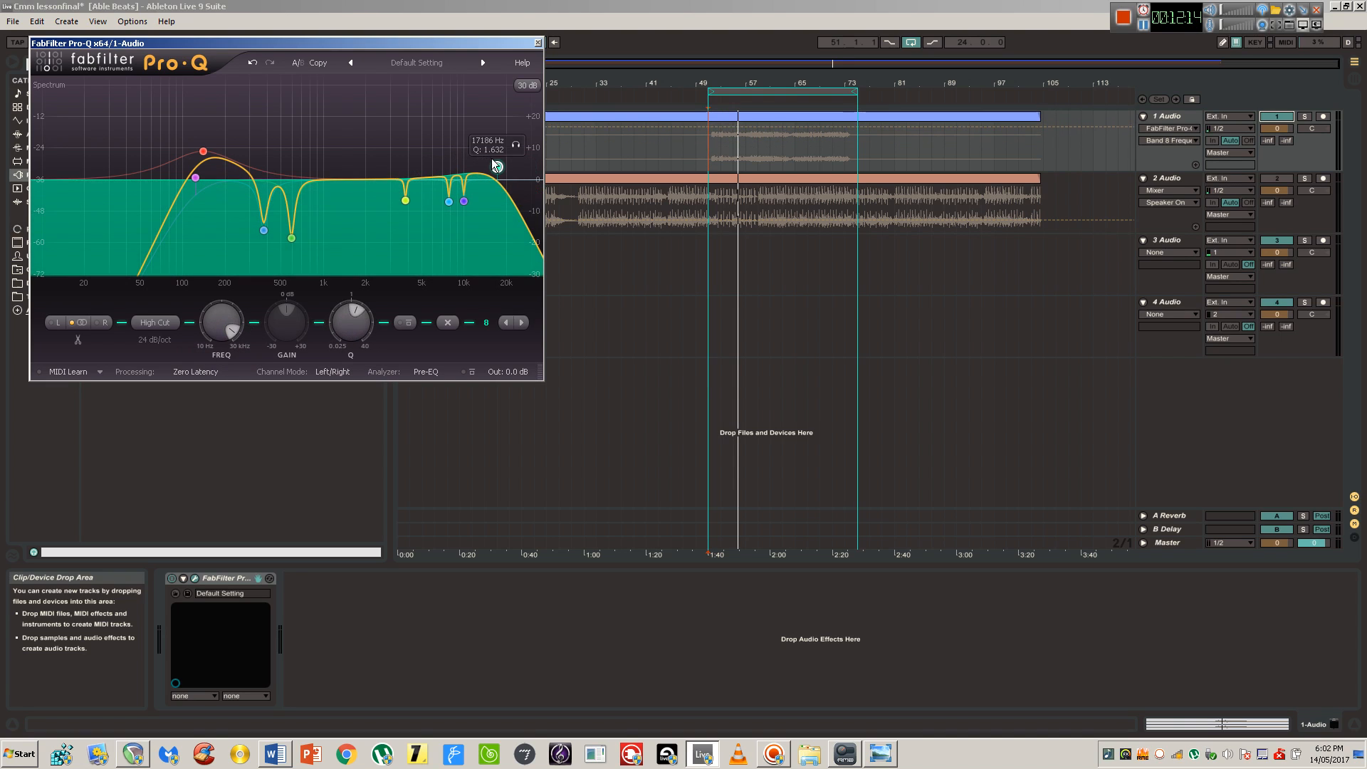
left_click_drag(498, 168, 495, 172)
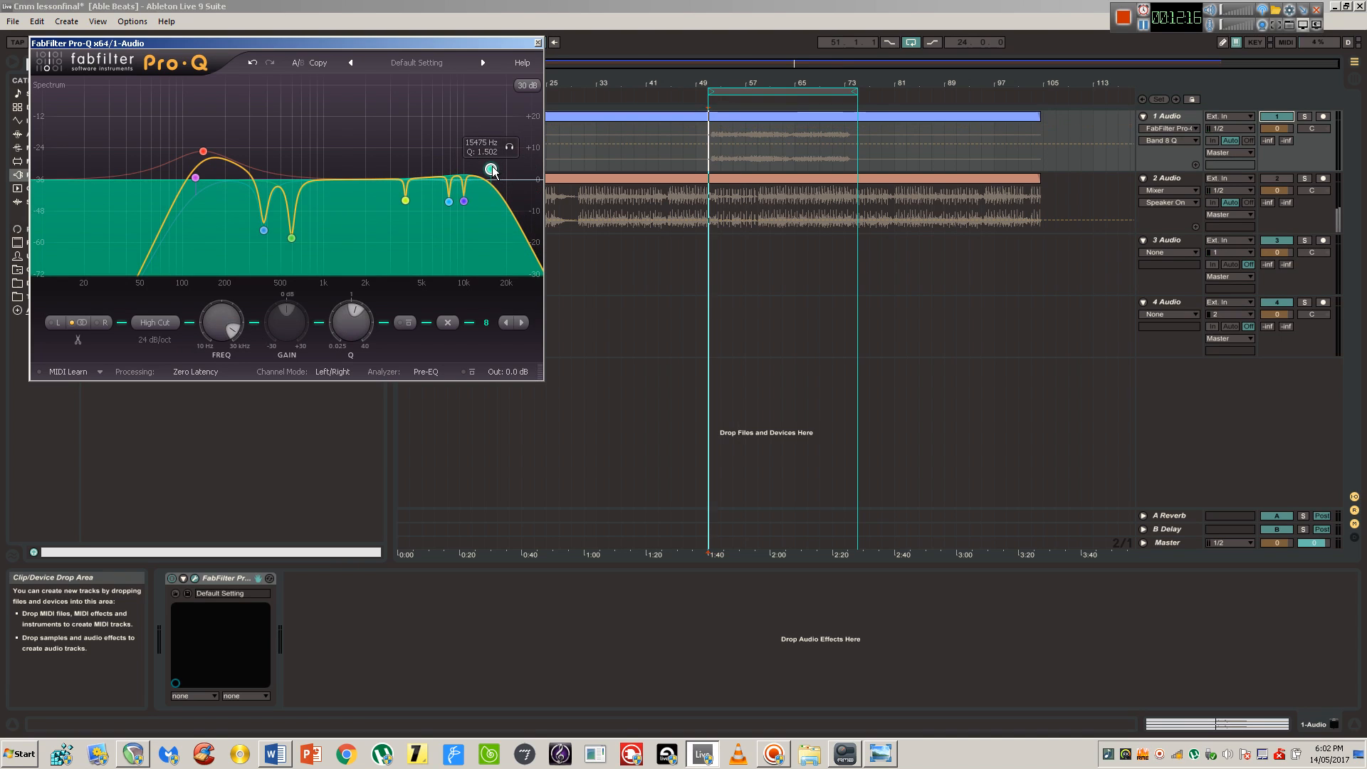
- Sweep the High Cut down to about 5614 Hz during playback and settle it at about 15656 Hz with a Q of 1.42
left_click_drag(493, 171, 434, 168)
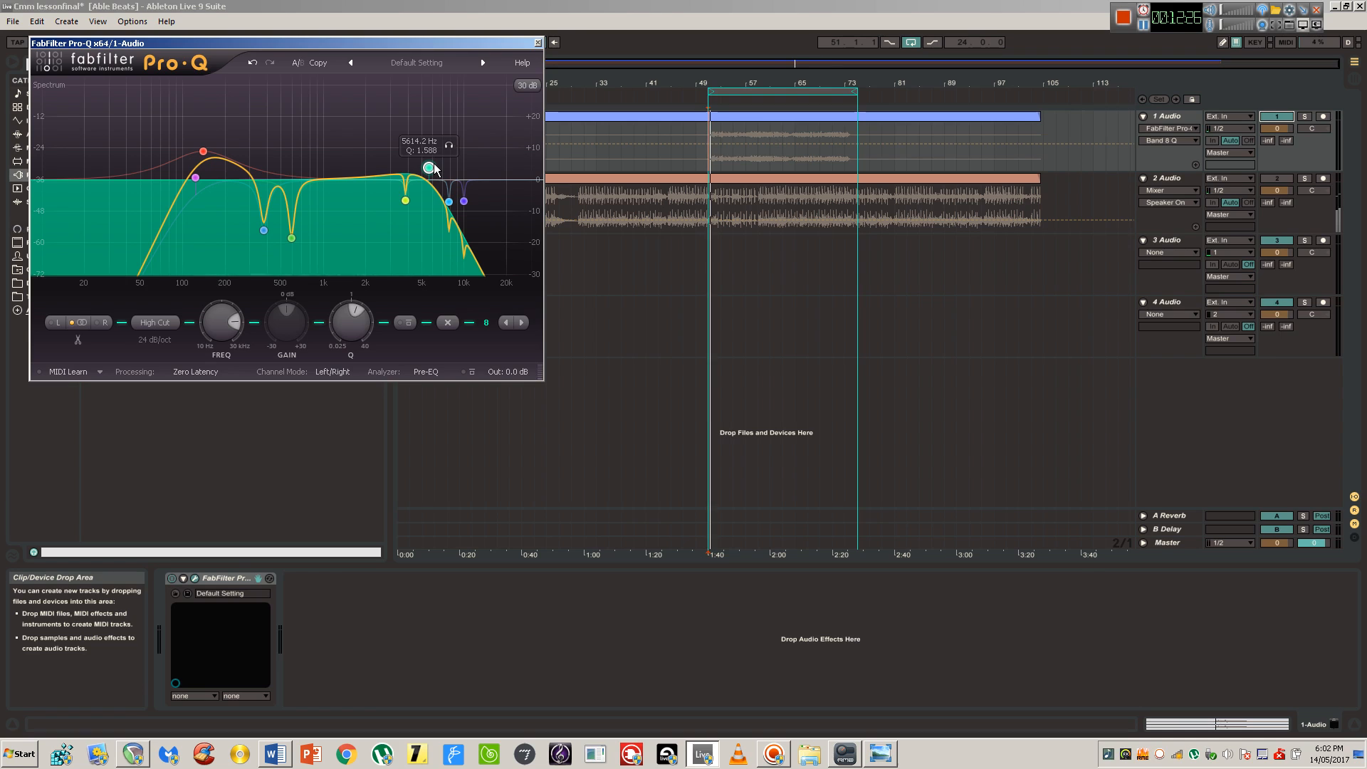
left_click_drag(434, 169, 503, 172)
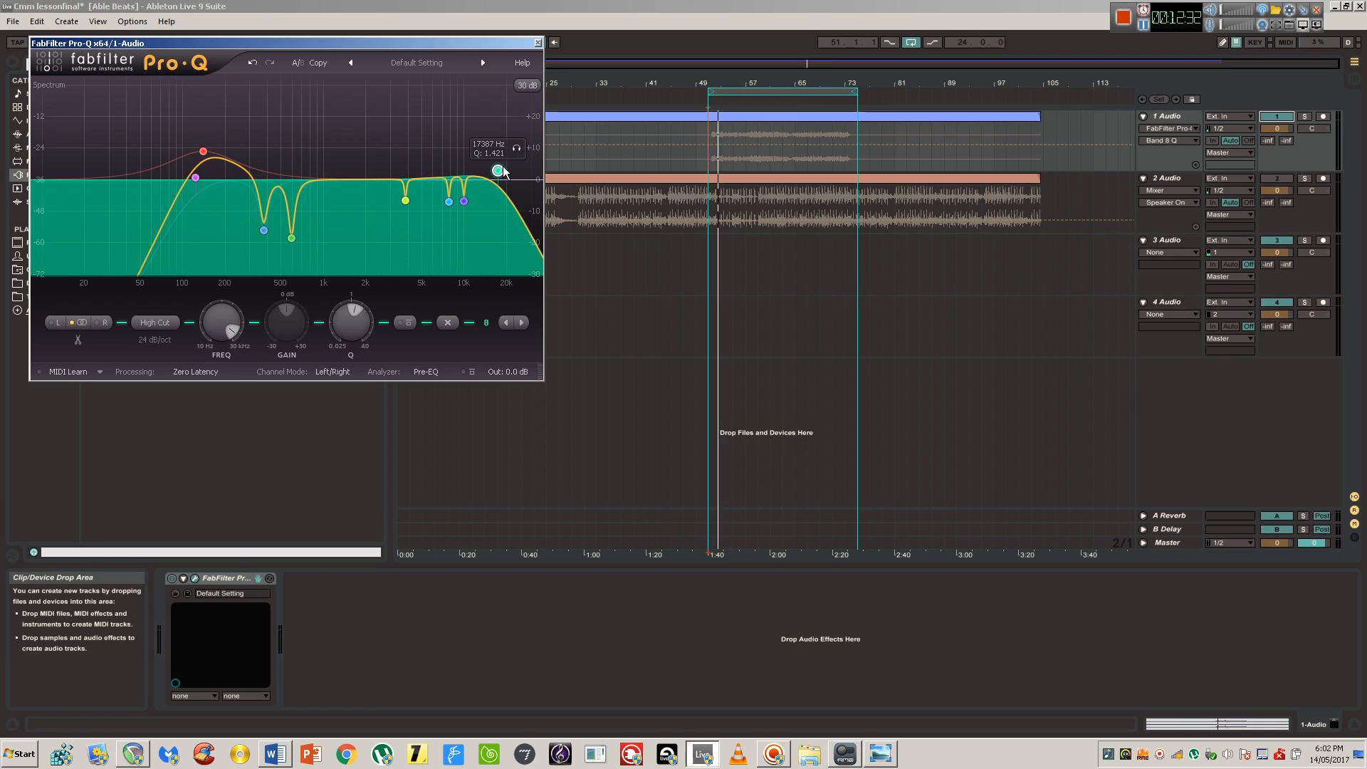
left_click_drag(503, 172, 491, 170)
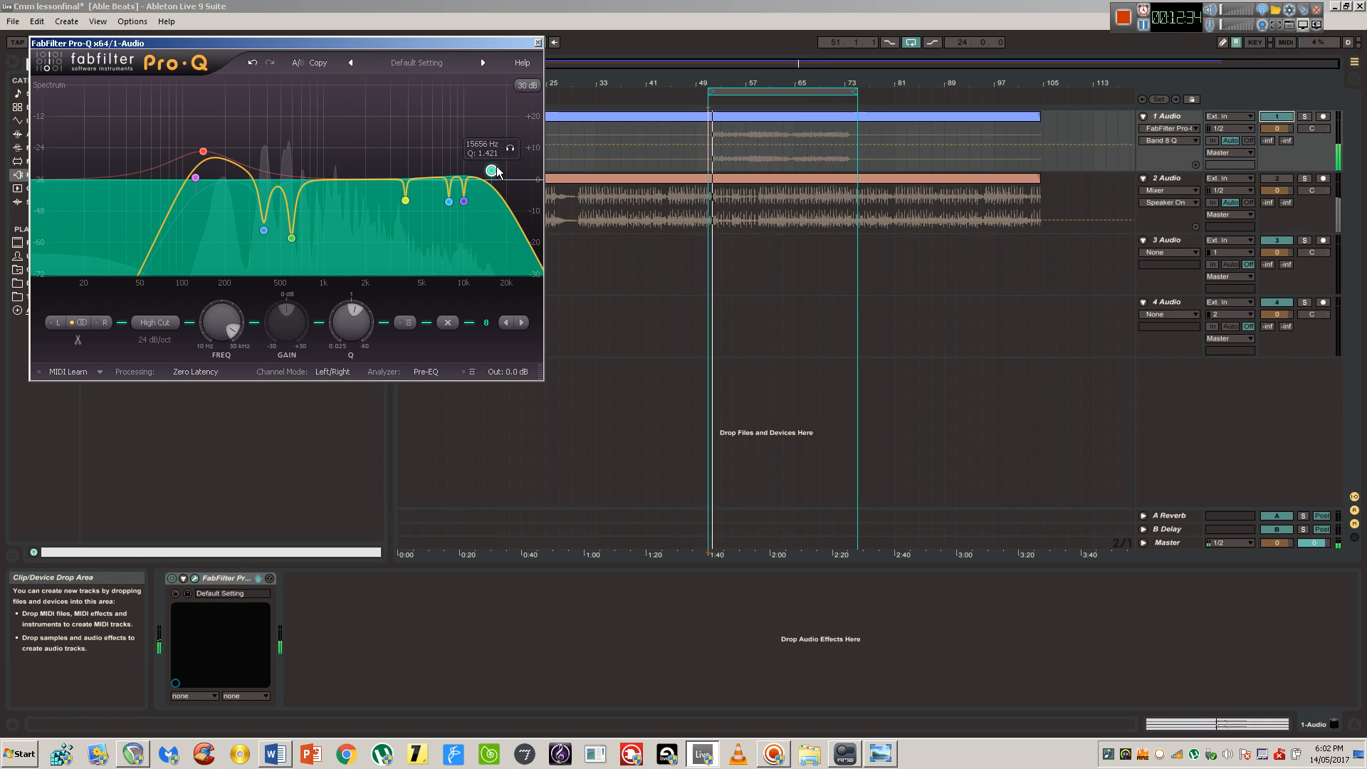
left_click(432, 171)
key("space")
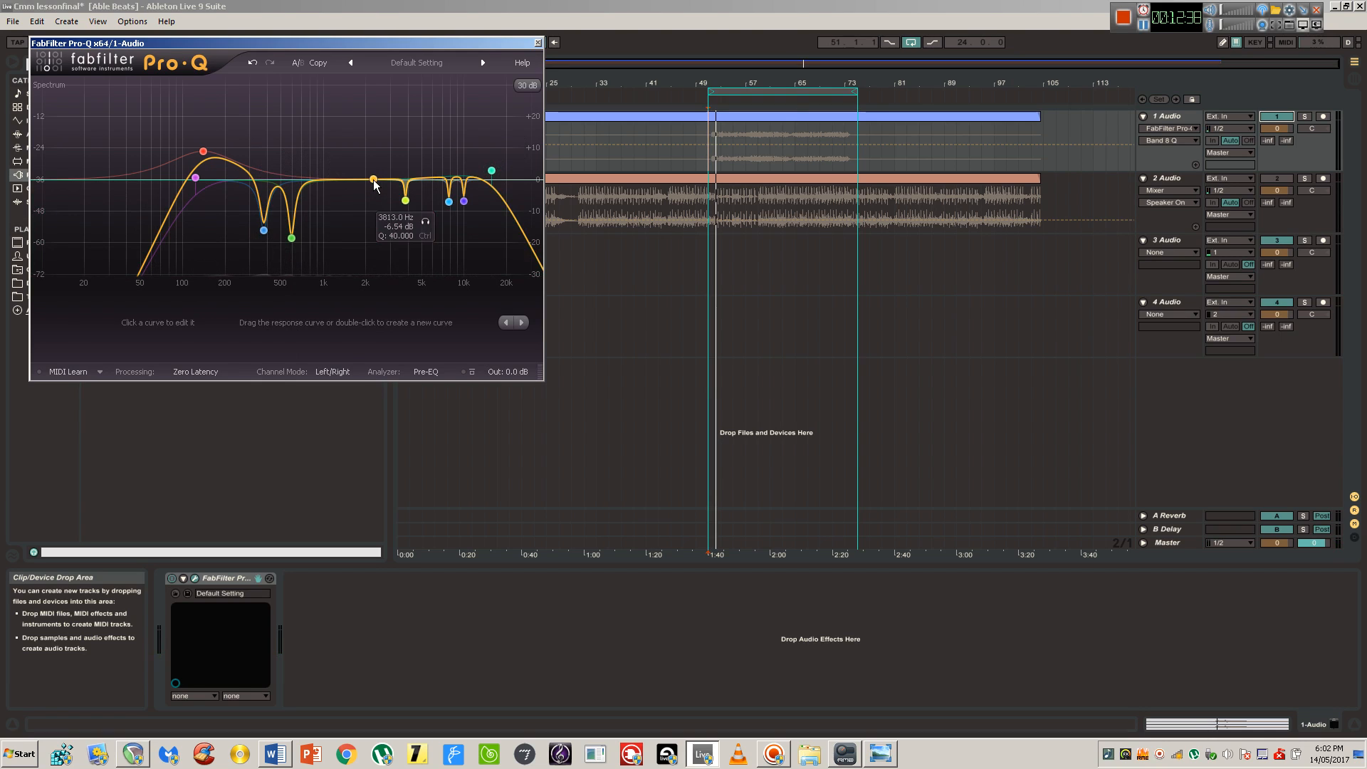
- Add a ninth band on the curve at about 2257 Hz and change its shape to High Shelf
left_click(373, 180)
right_click(373, 180)
left_click(371, 180)
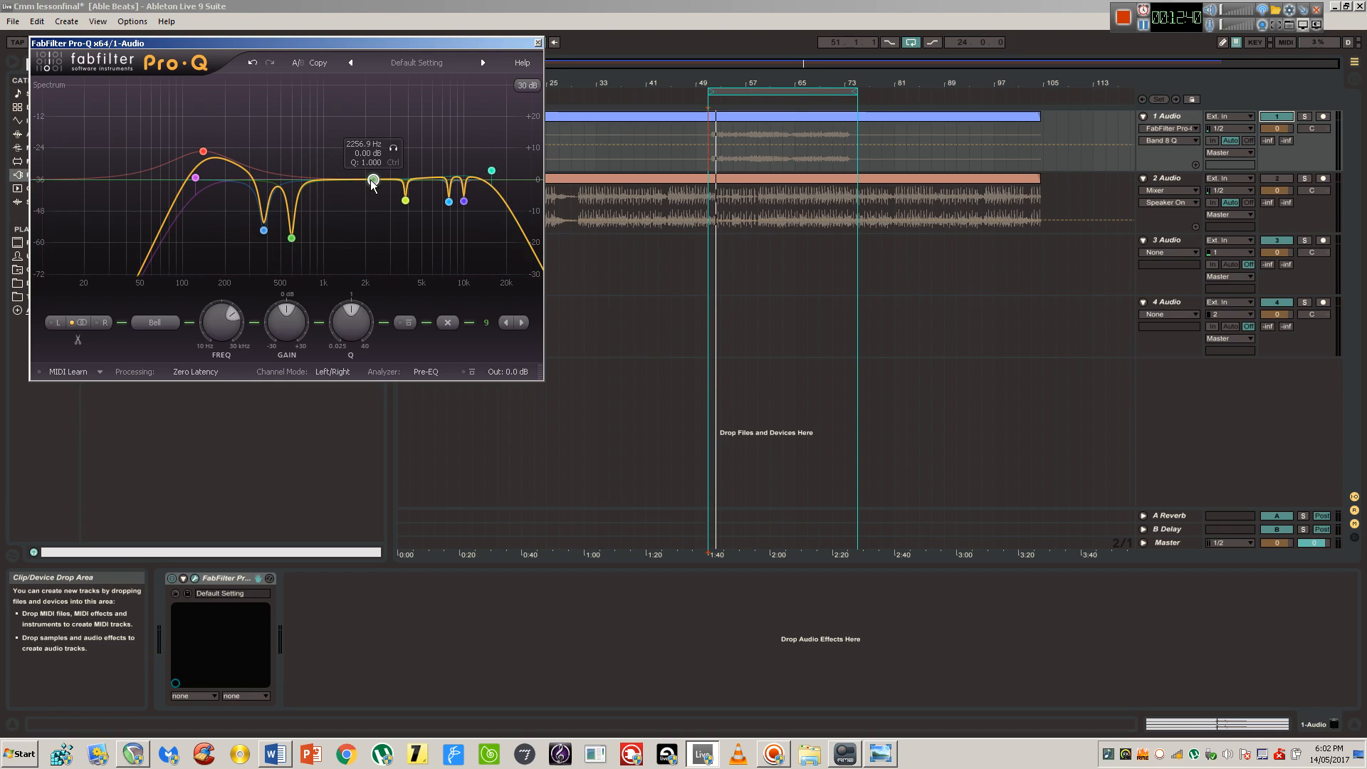
left_click(163, 325)
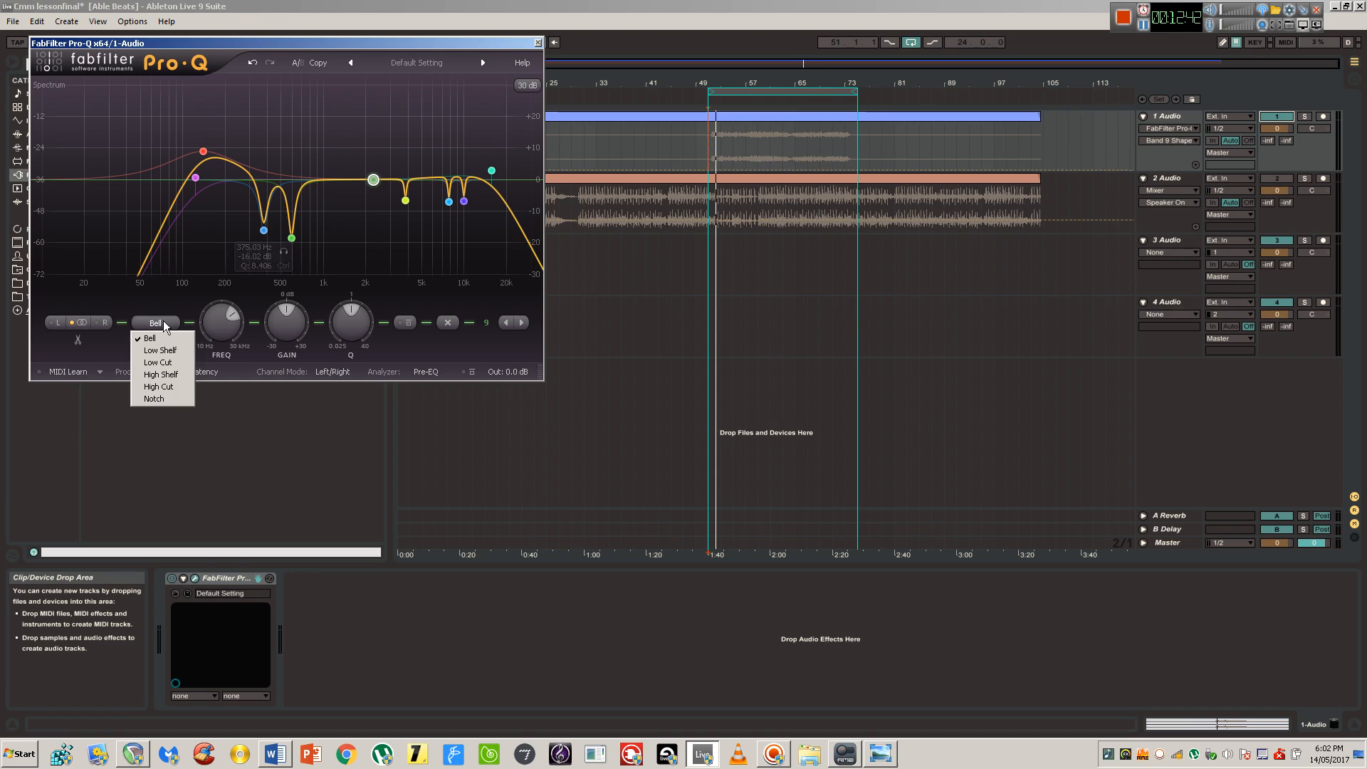
left_click(162, 375)
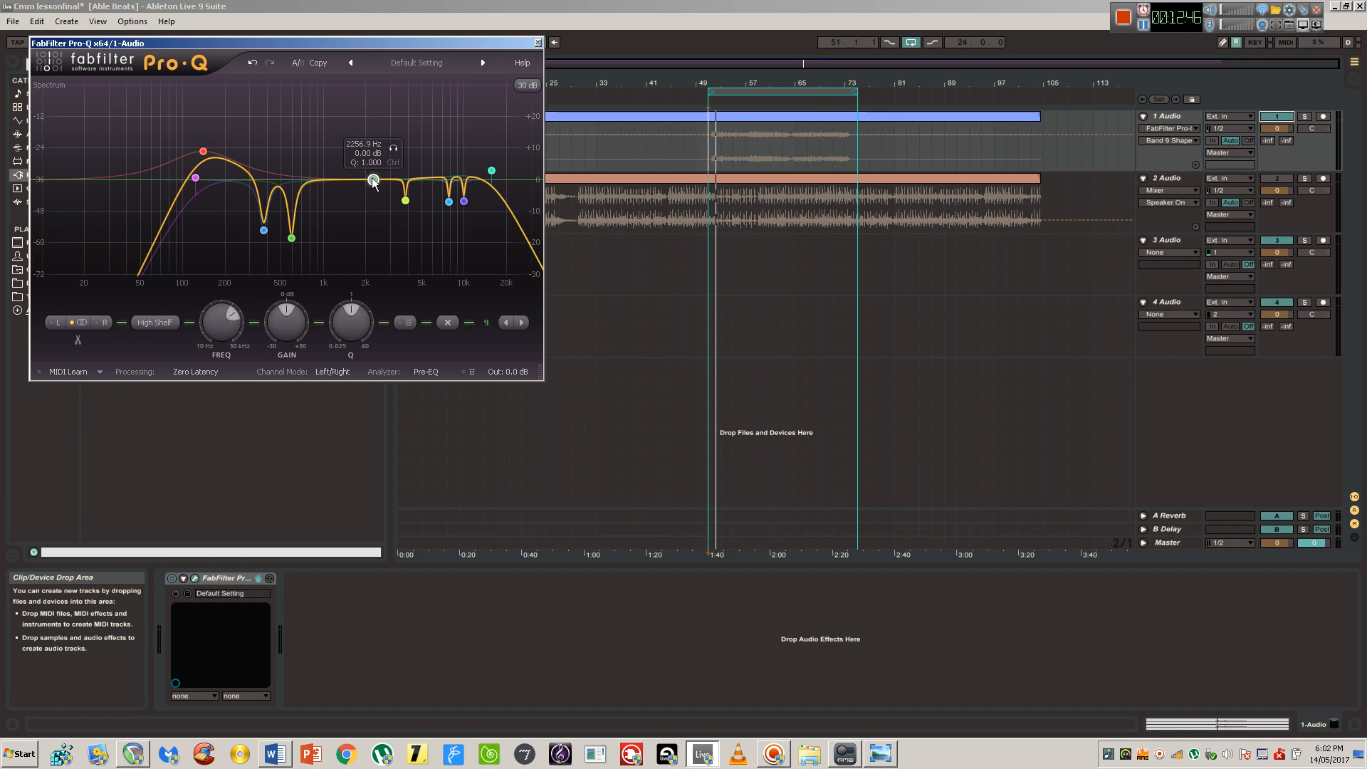
- Raise the High Shelf to about +13.5 dB at 2507 Hz, play the vocal, and settle it at about +3.2 dB and 2009 Hz
left_click_drag(373, 179, 383, 146)
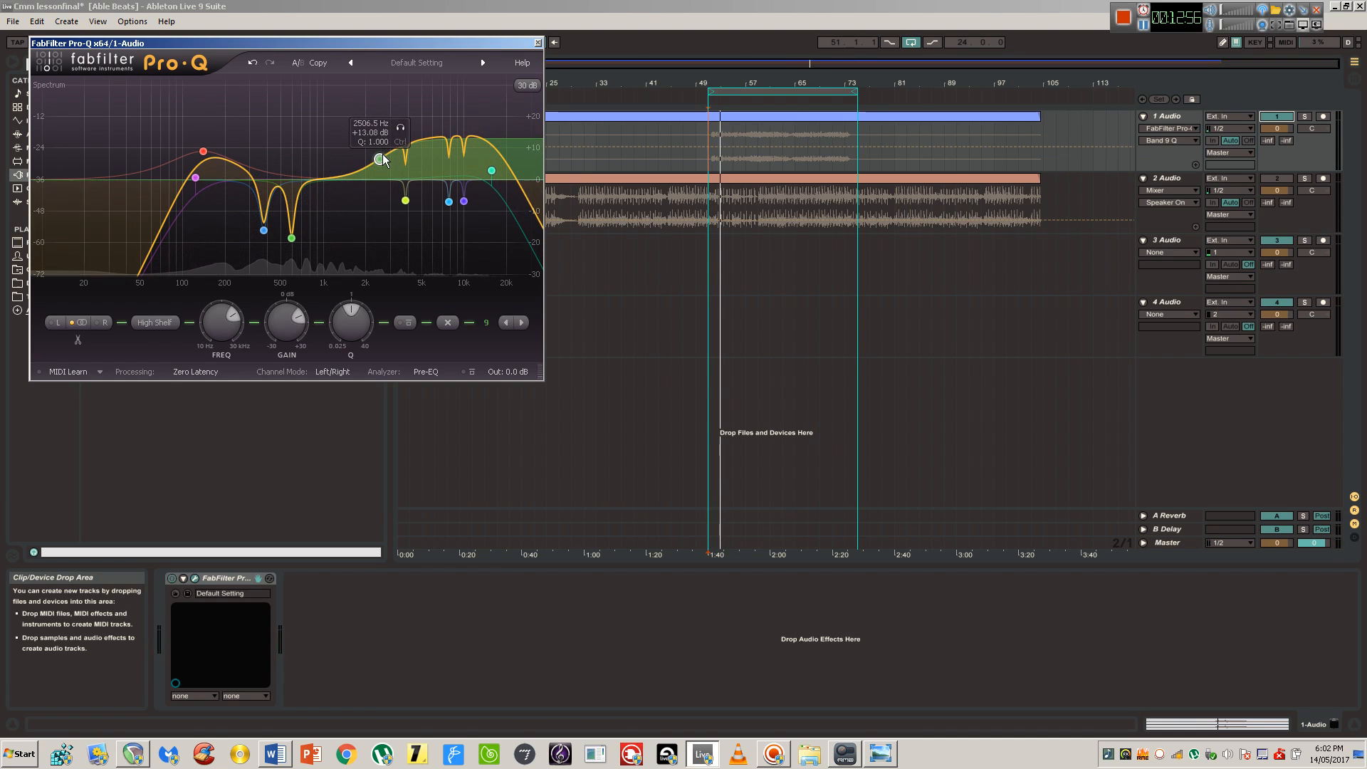
left_click_drag(382, 162, 384, 159)
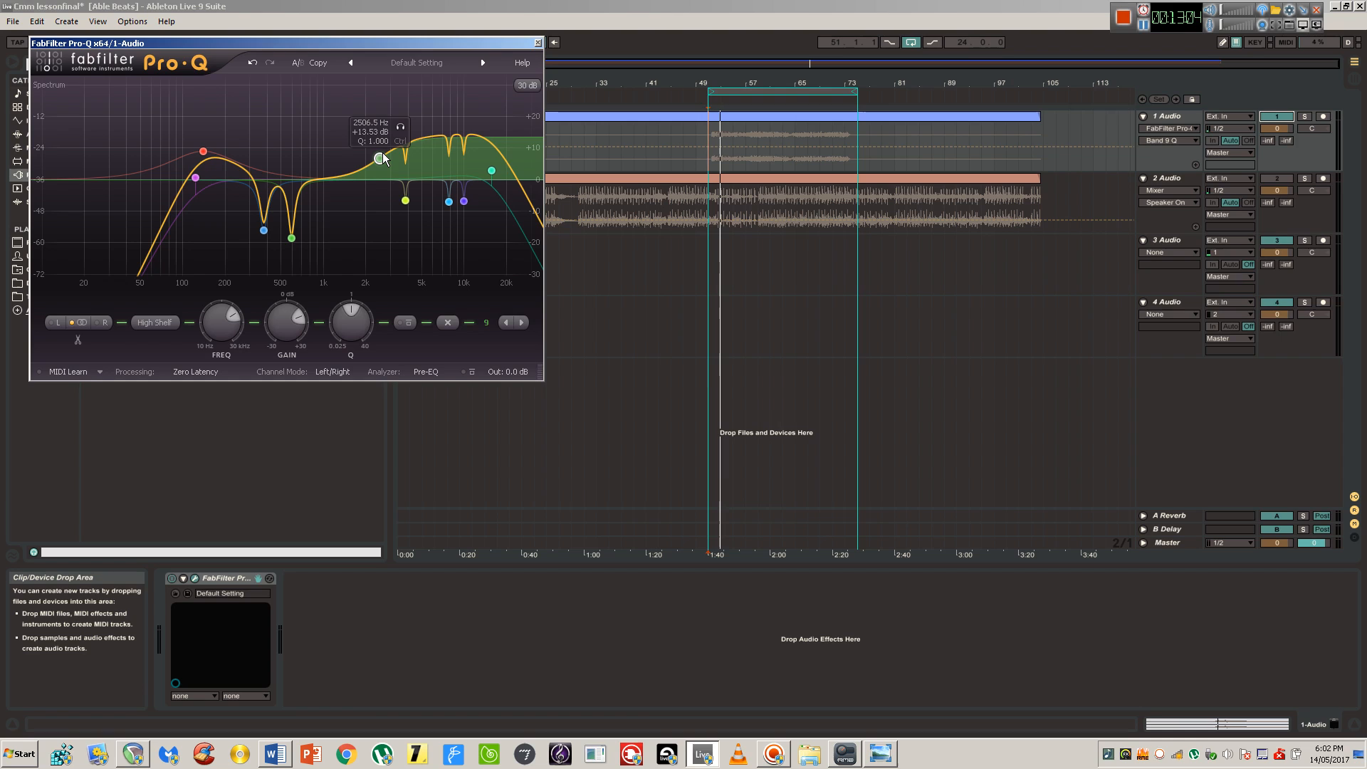
key("space")
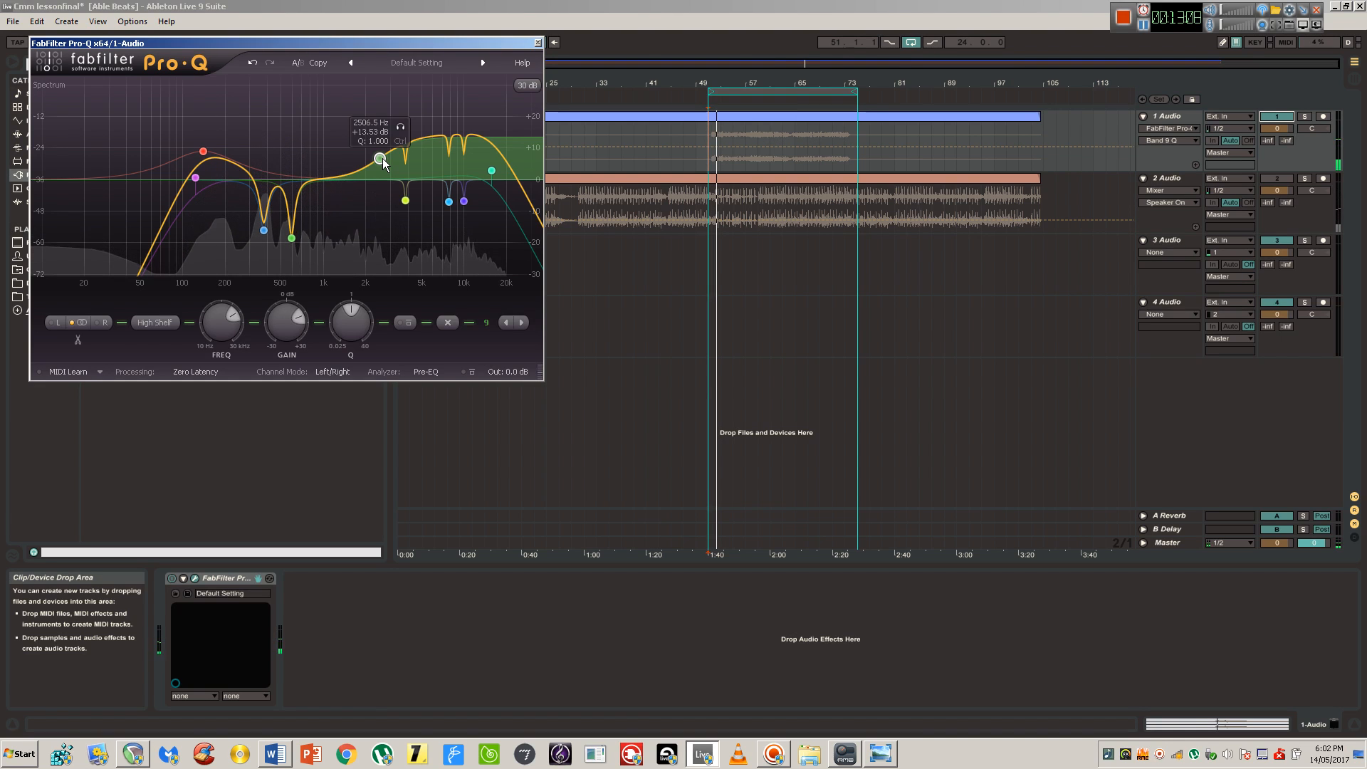
left_click_drag(383, 158, 369, 194)
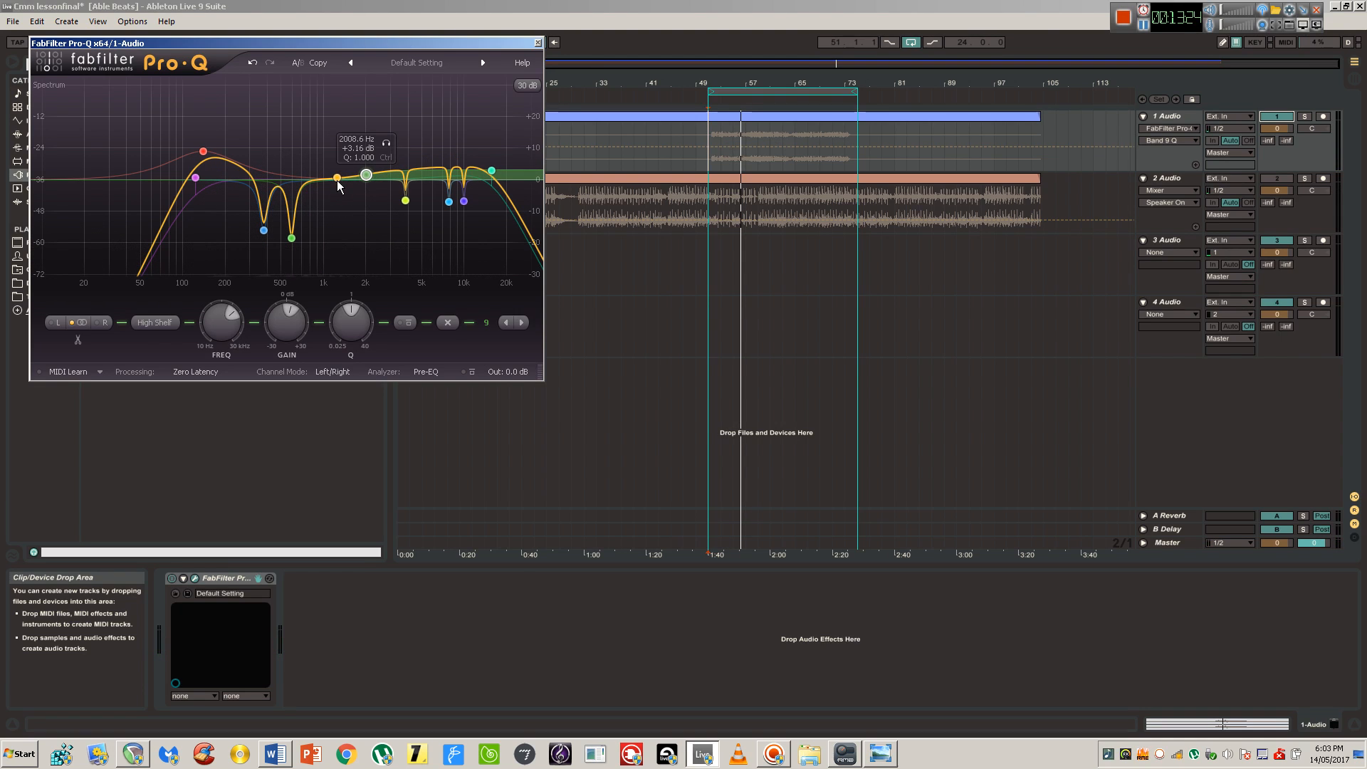
- Add a tenth Bell band boosted about +4.1 dB at 1962 Hz with a Q of about 5.8, and play the vocal
left_click(336, 181)
double_click(334, 181)
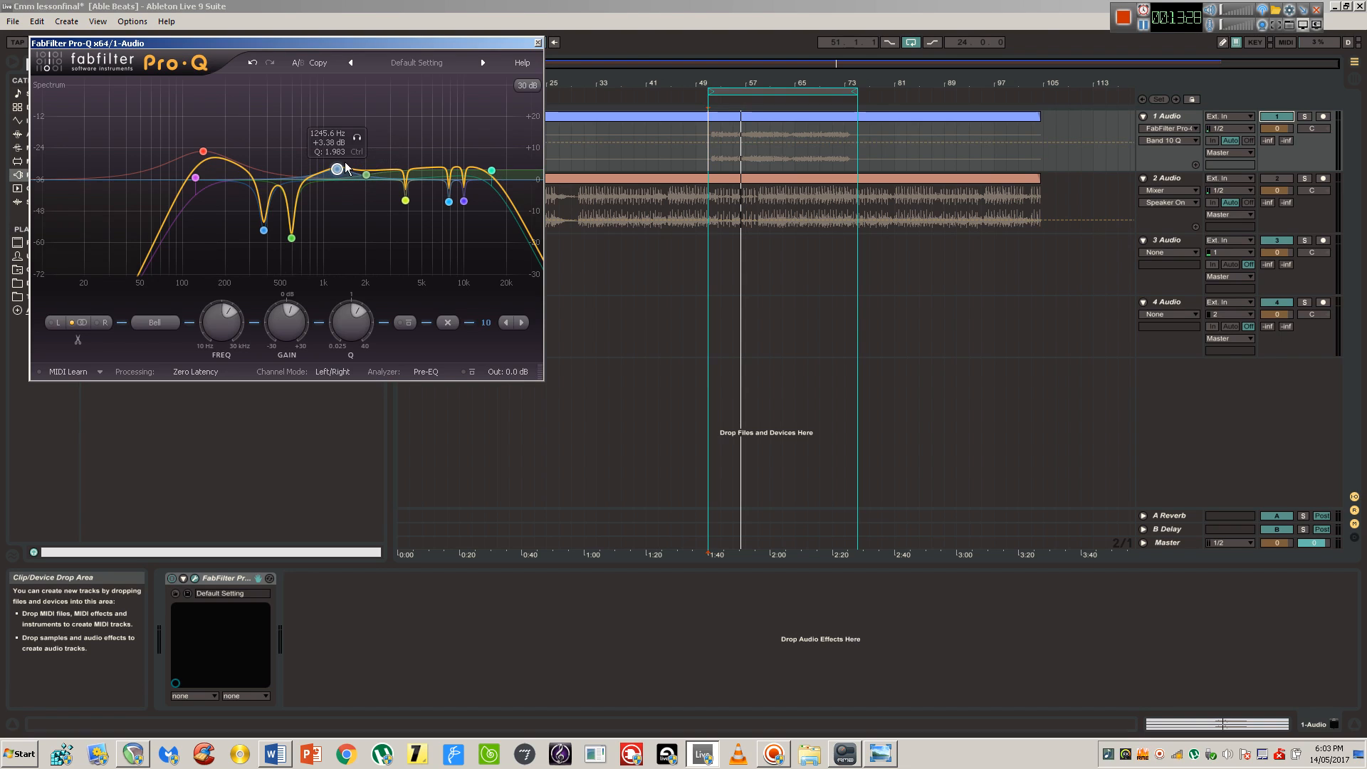
left_click_drag(352, 331, 359, 307)
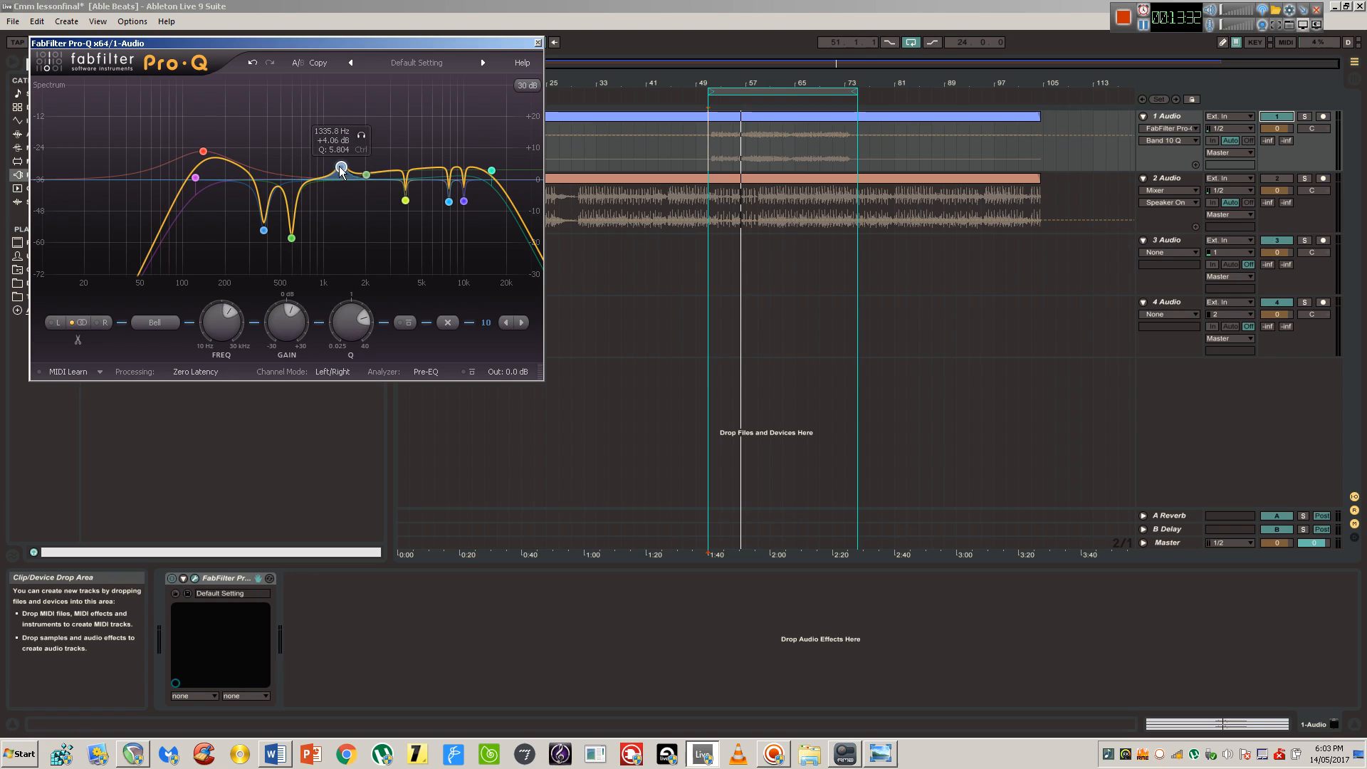
left_click_drag(340, 168, 354, 165)
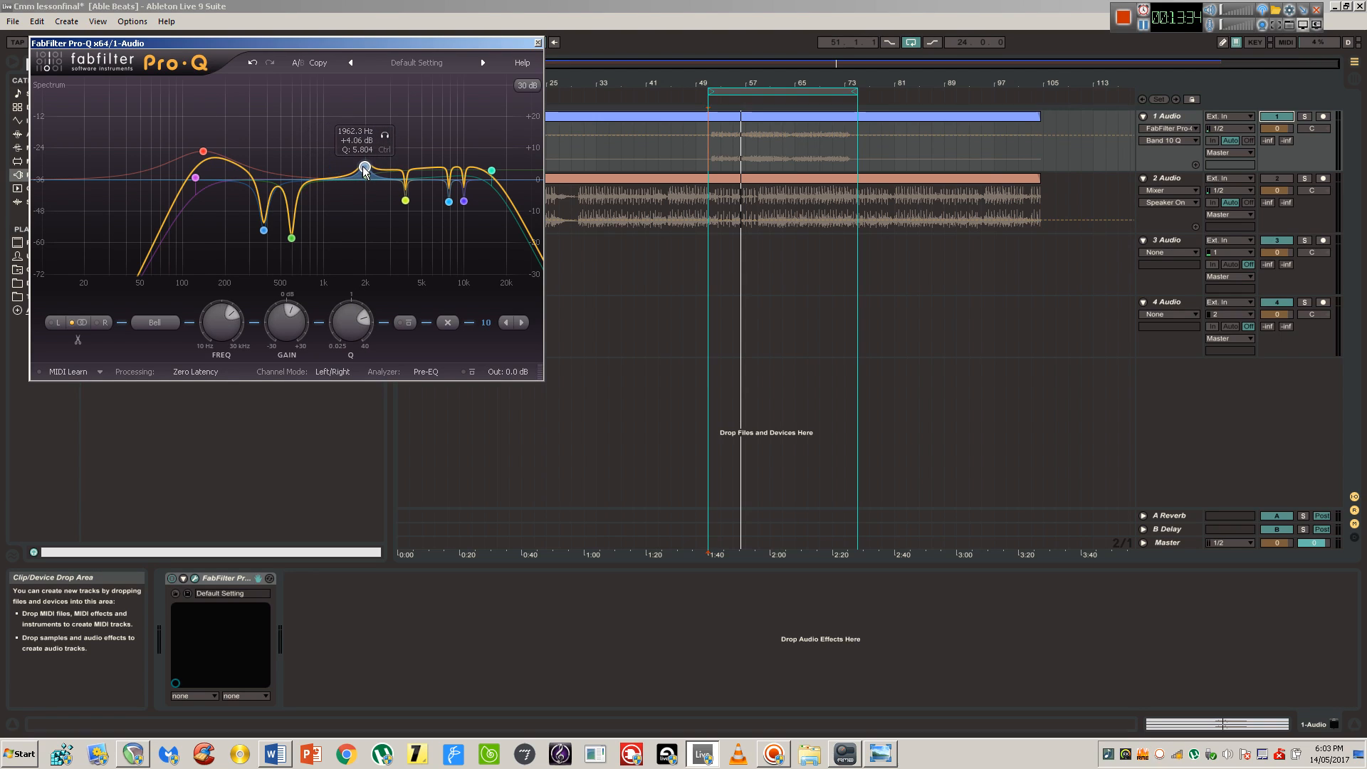
key("space")
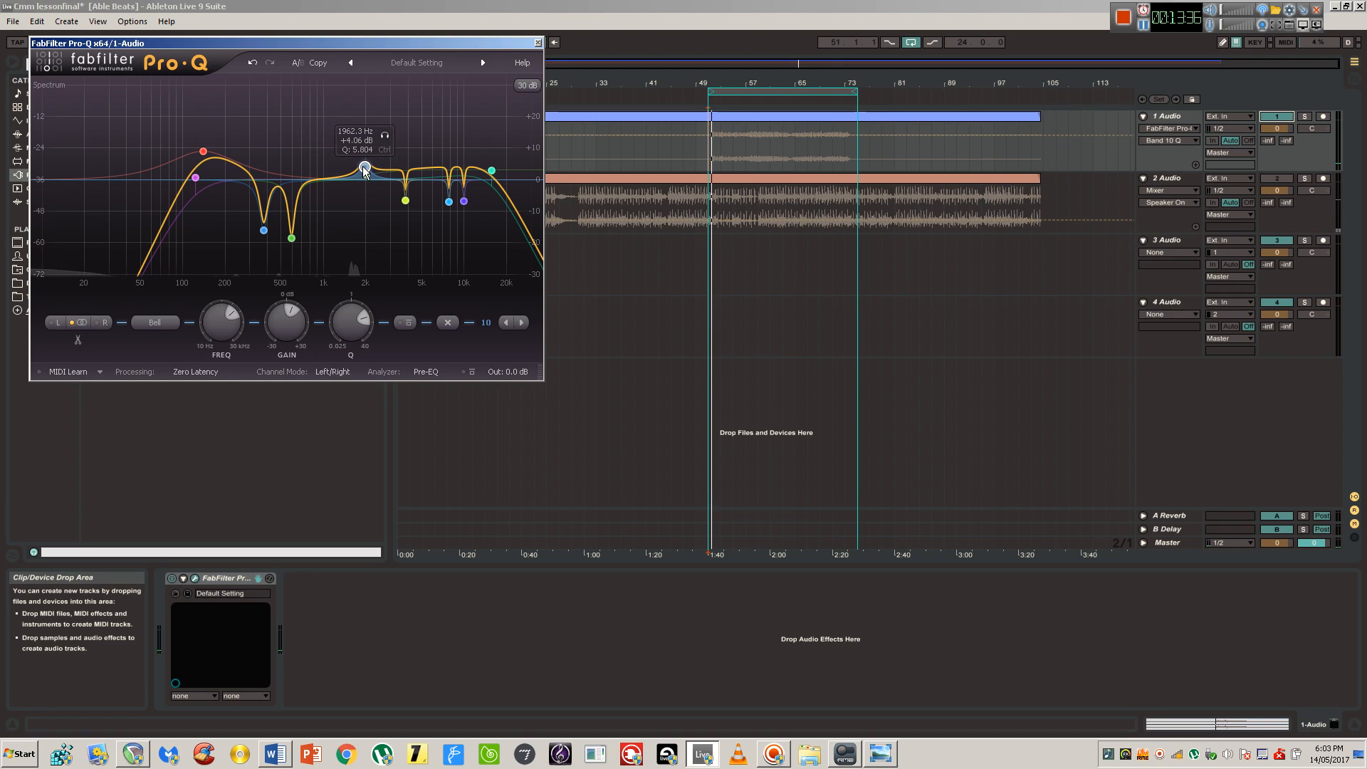
- Using the Vocal EQ Cheat Sheet as reference, shift band 10 to about 2816 Hz and deepen the three narrow cuts above it
left_click(881, 754)
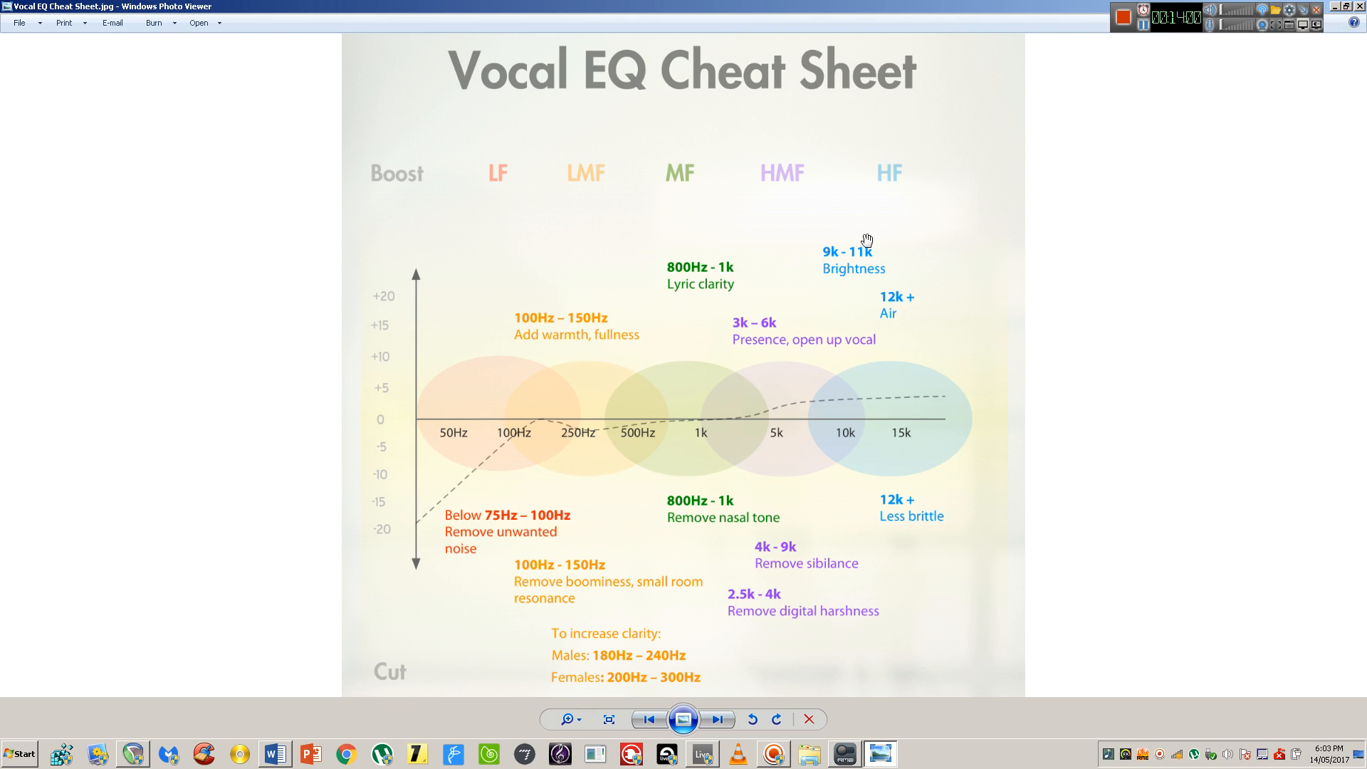
left_click(1334, 7)
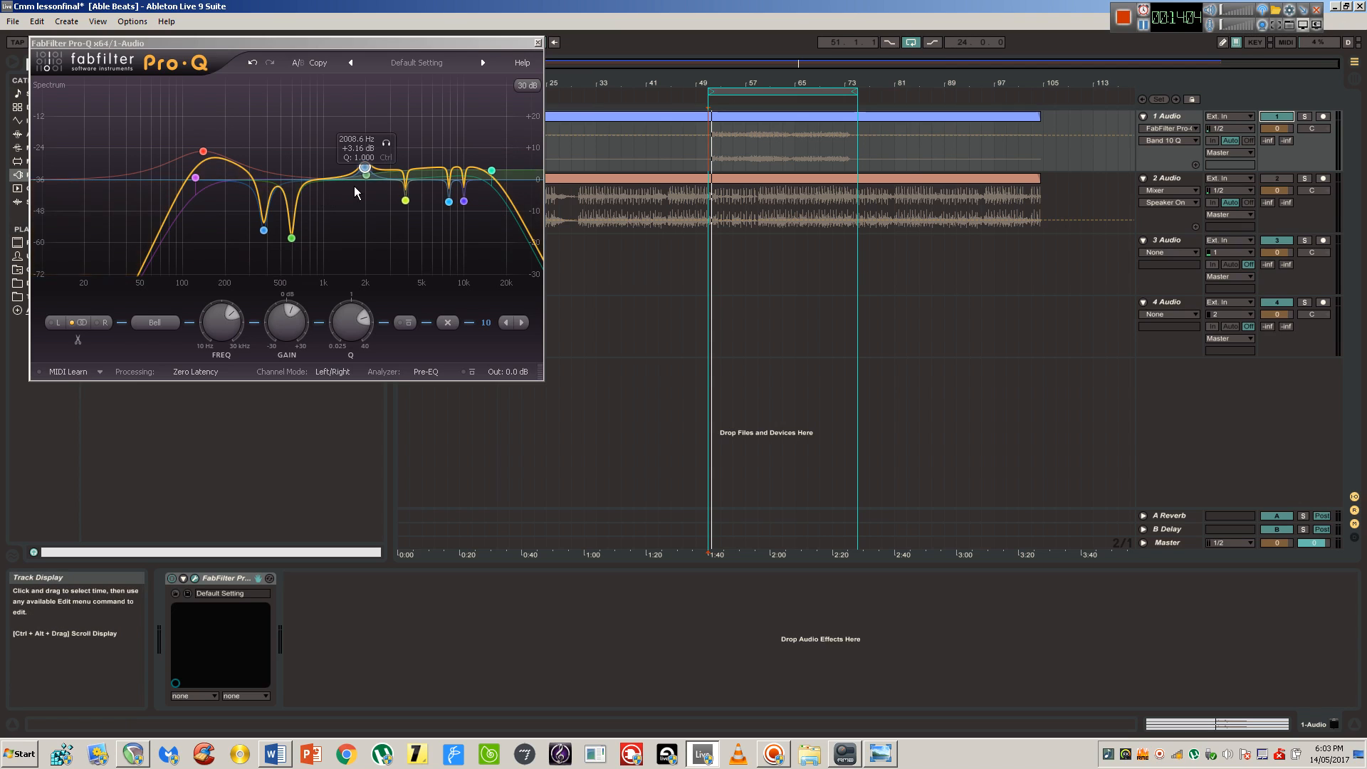
key("space")
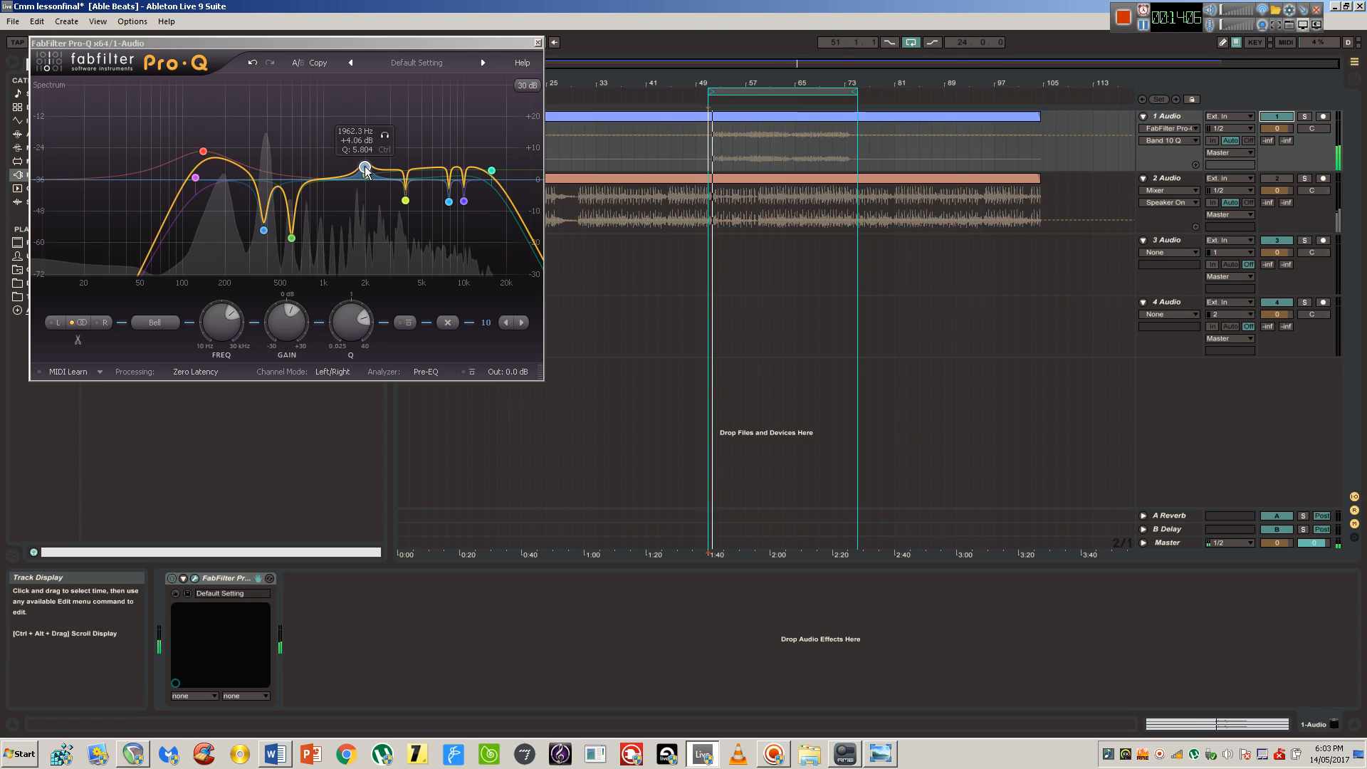
mouse_move(365, 167)
left_mouse_down()
mouse_move(358, 130)
mouse_move(398, 152)
mouse_move(354, 178)
mouse_move(342, 163)
mouse_move(390, 159)
mouse_move(354, 169)
mouse_move(388, 177)
left_mouse_up()
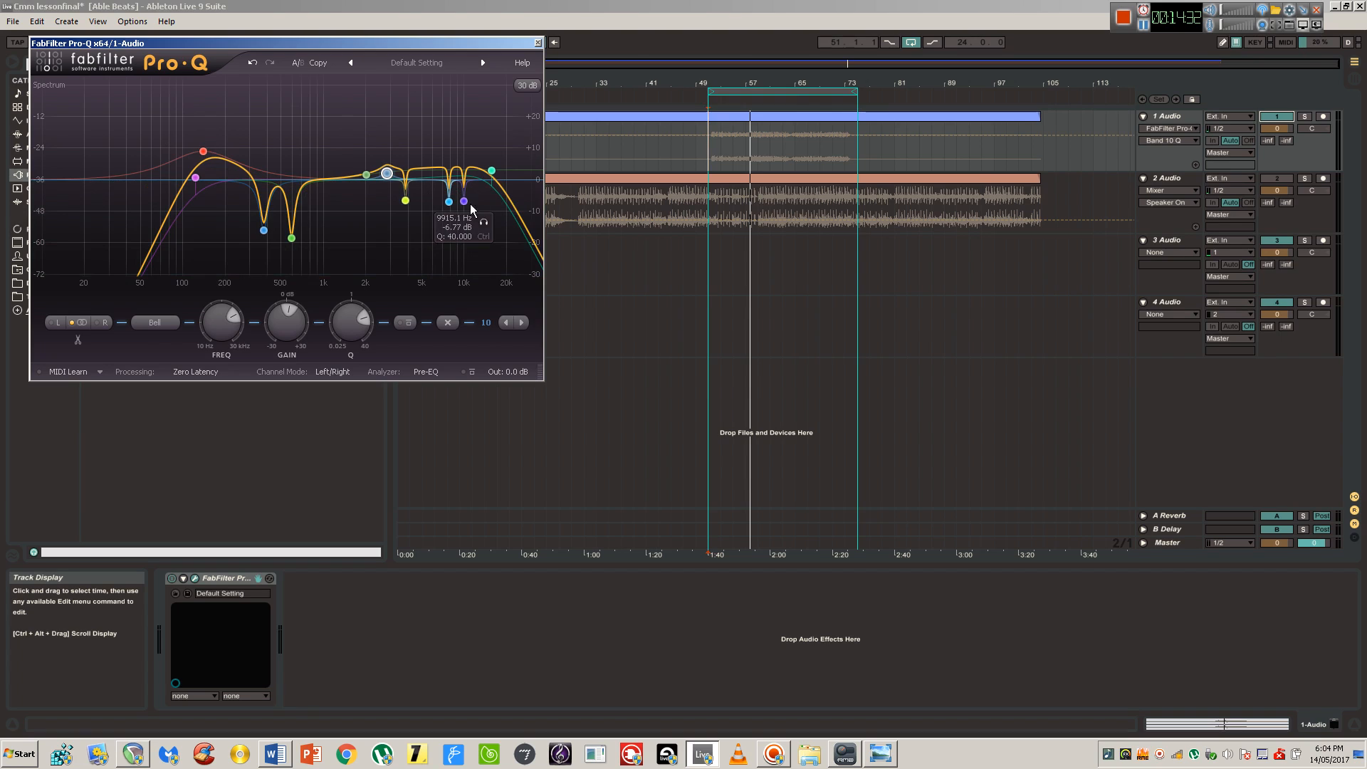
left_click_drag(447, 202, 405, 222)
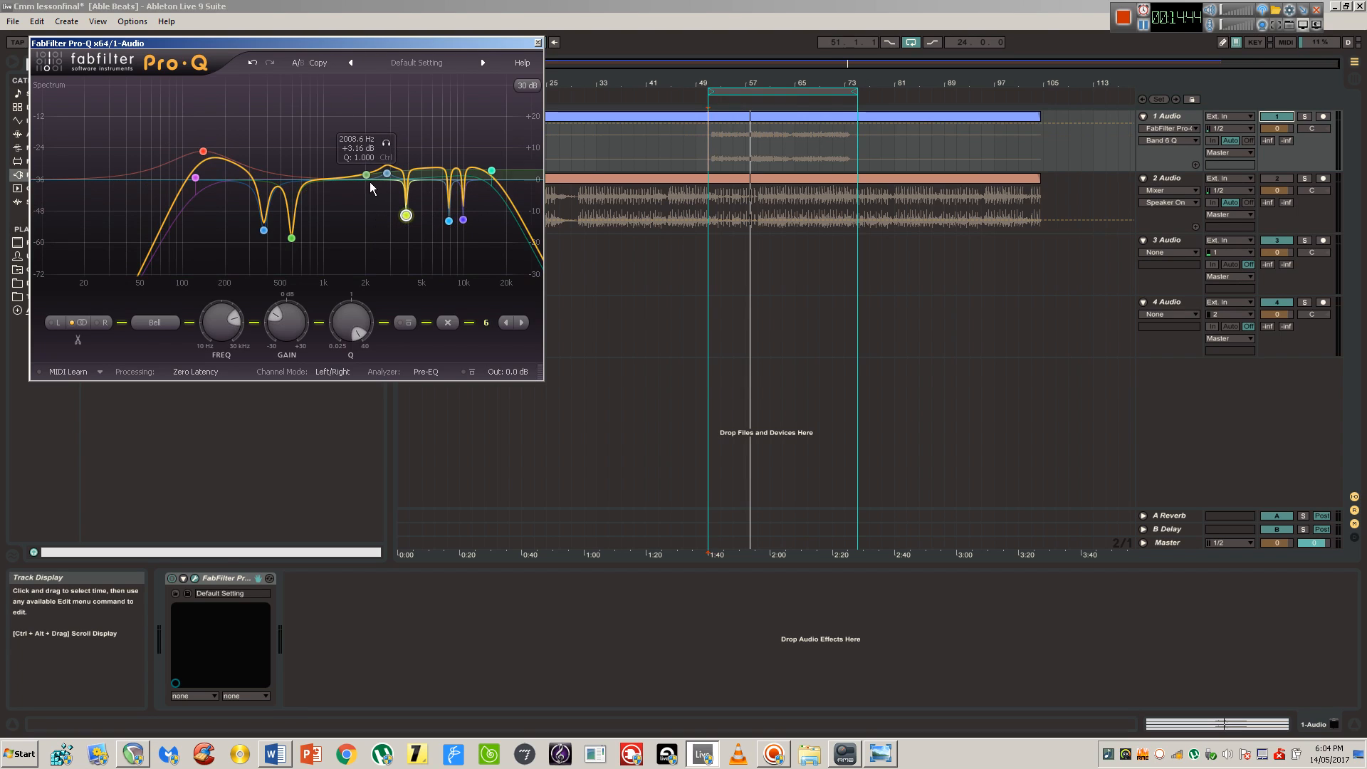
- Add an eleventh Bell band boosted about +7.4 dB at 1290 Hz and narrow its Q to about 11 during playback
double_click(349, 175)
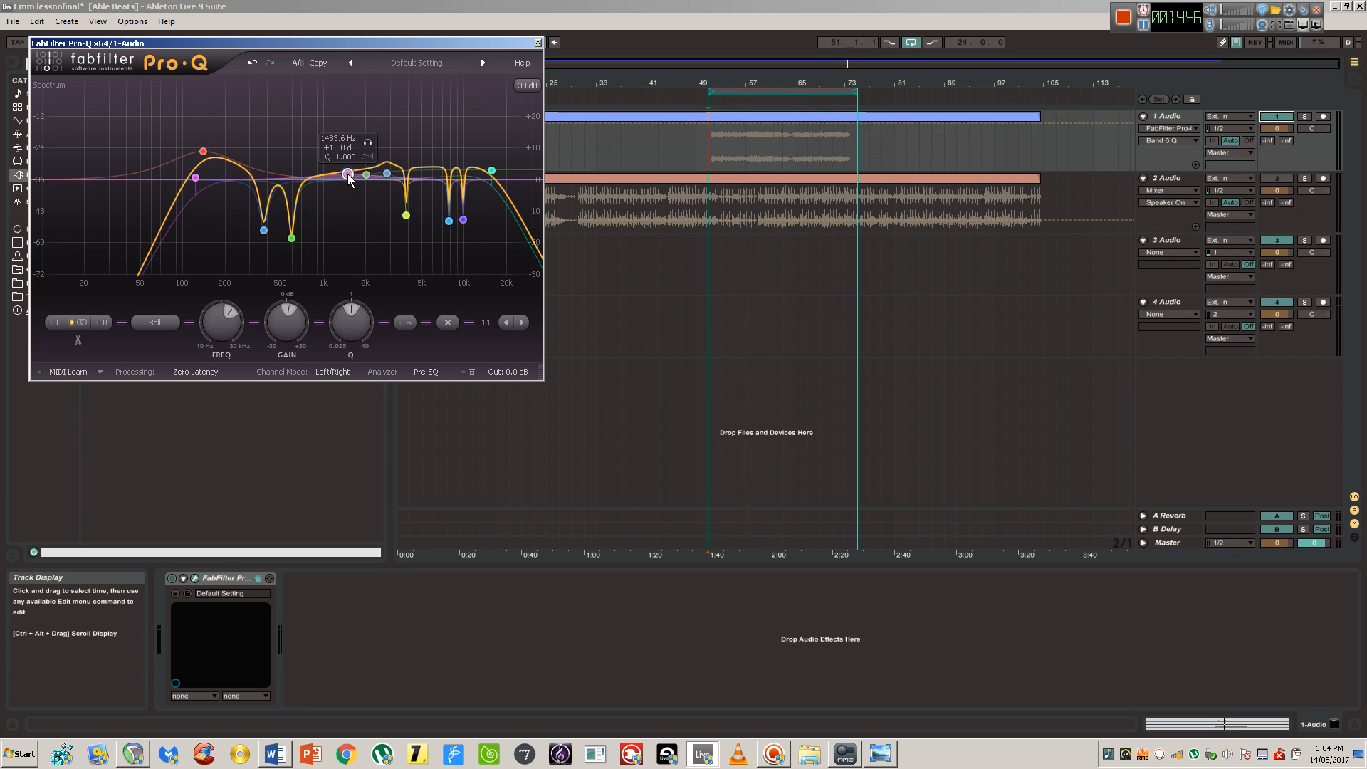
left_click_drag(348, 176, 340, 157)
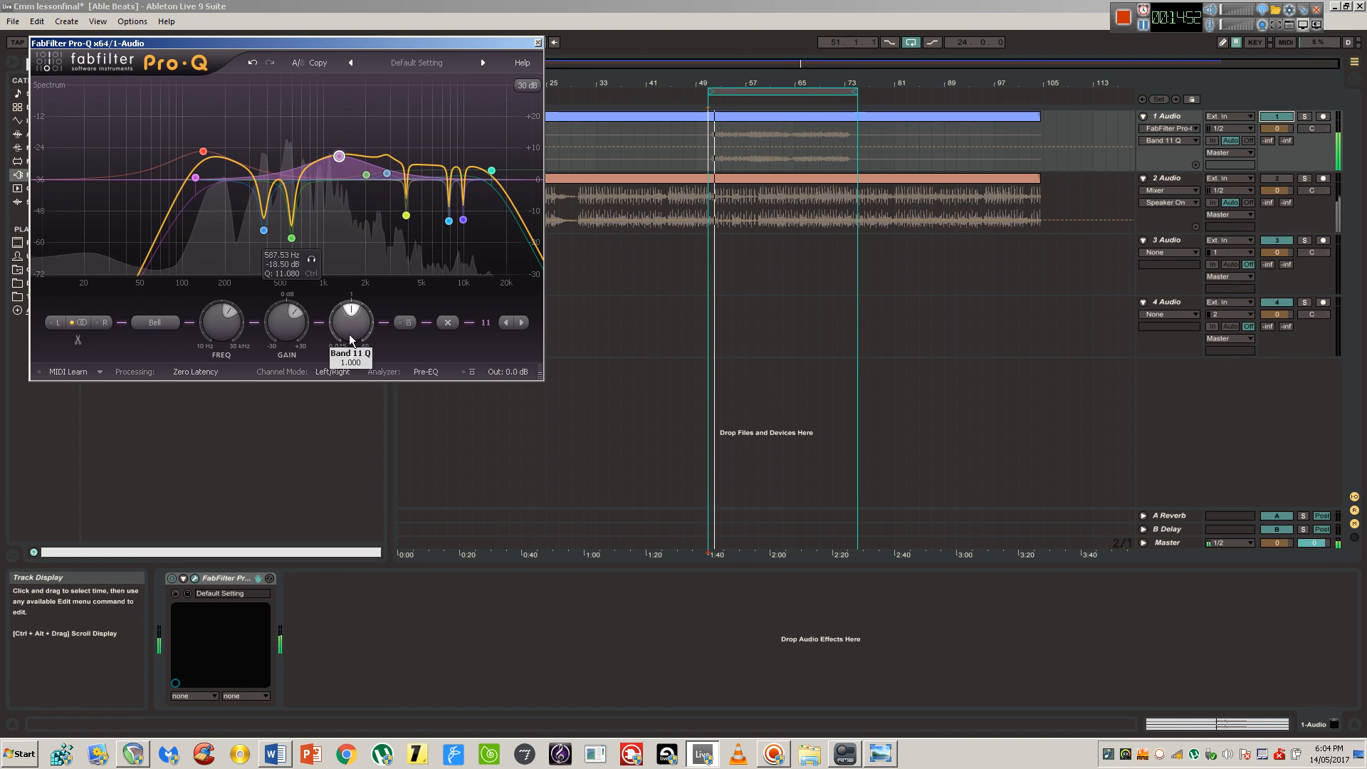
left_click_drag(350, 339, 358, 275)
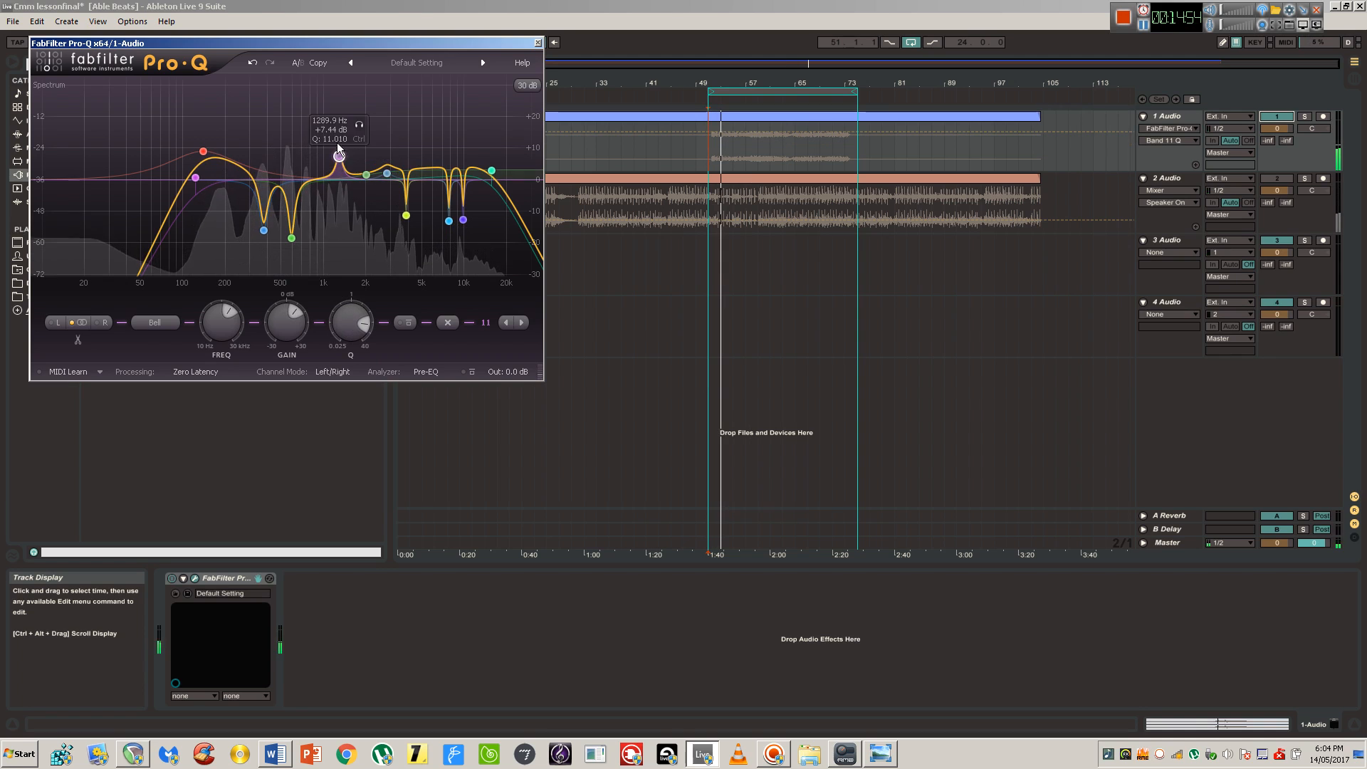
- Turn band 11 into a cut of about -5.6 dB near 1096 Hz and add a twelfth cutting band near 1484 Hz, both with Q 40
left_click_drag(339, 154, 348, 190)
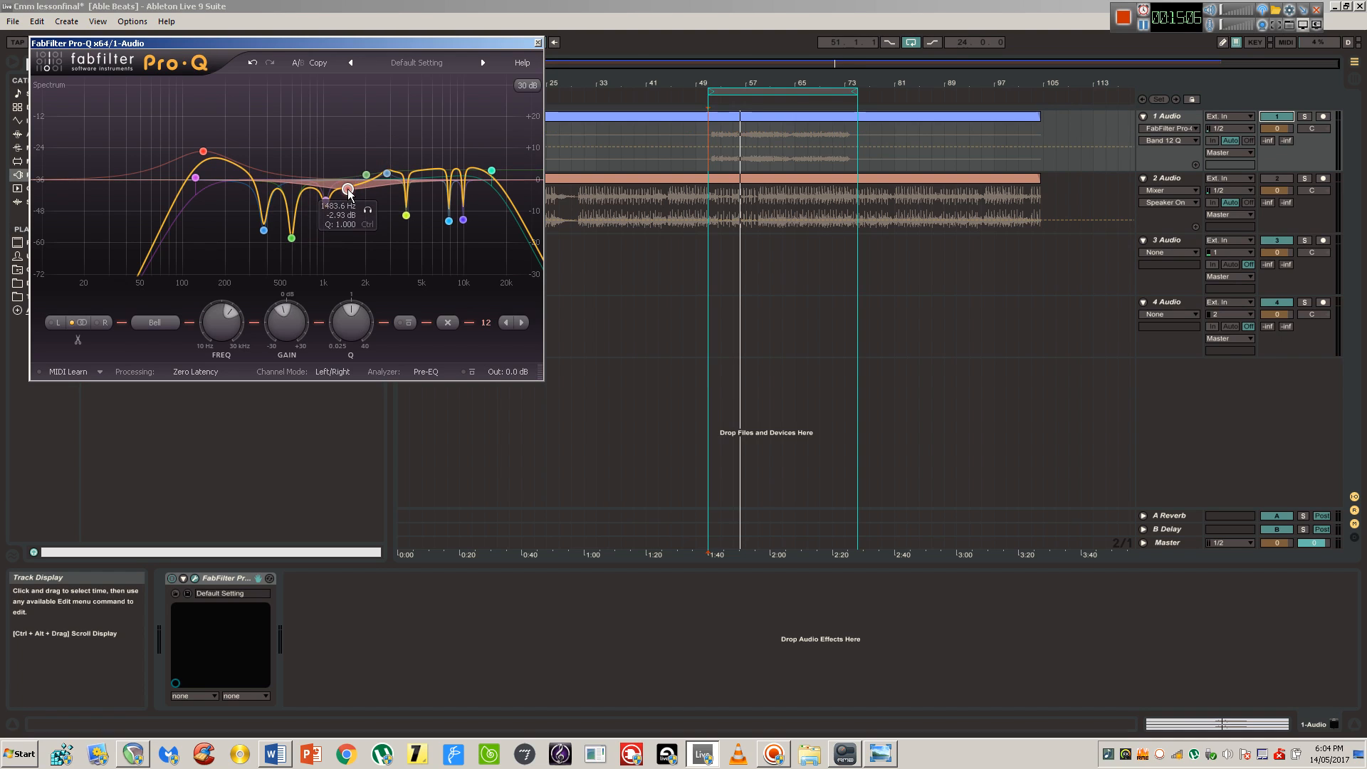
scroll(349, 193, "up", 10)
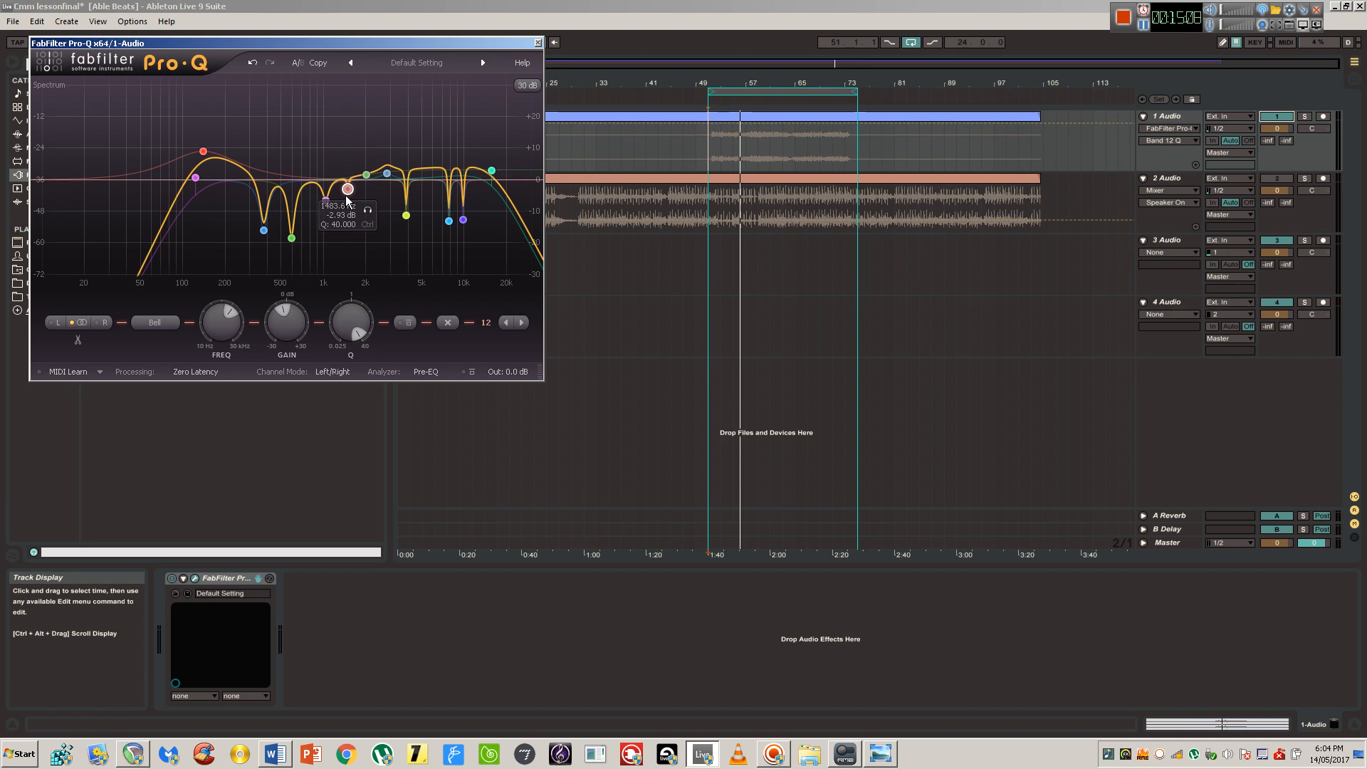
left_click(324, 202)
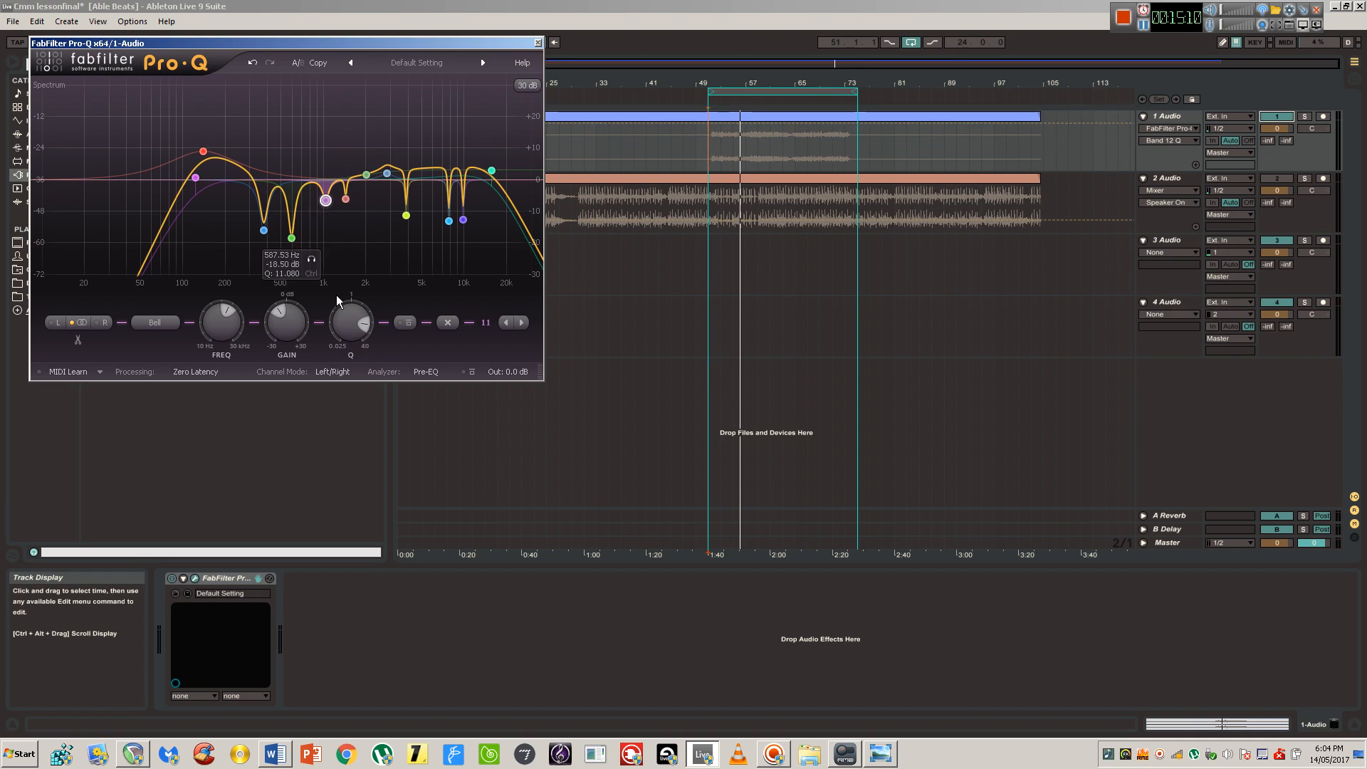
scroll(345, 320, "up", 5)
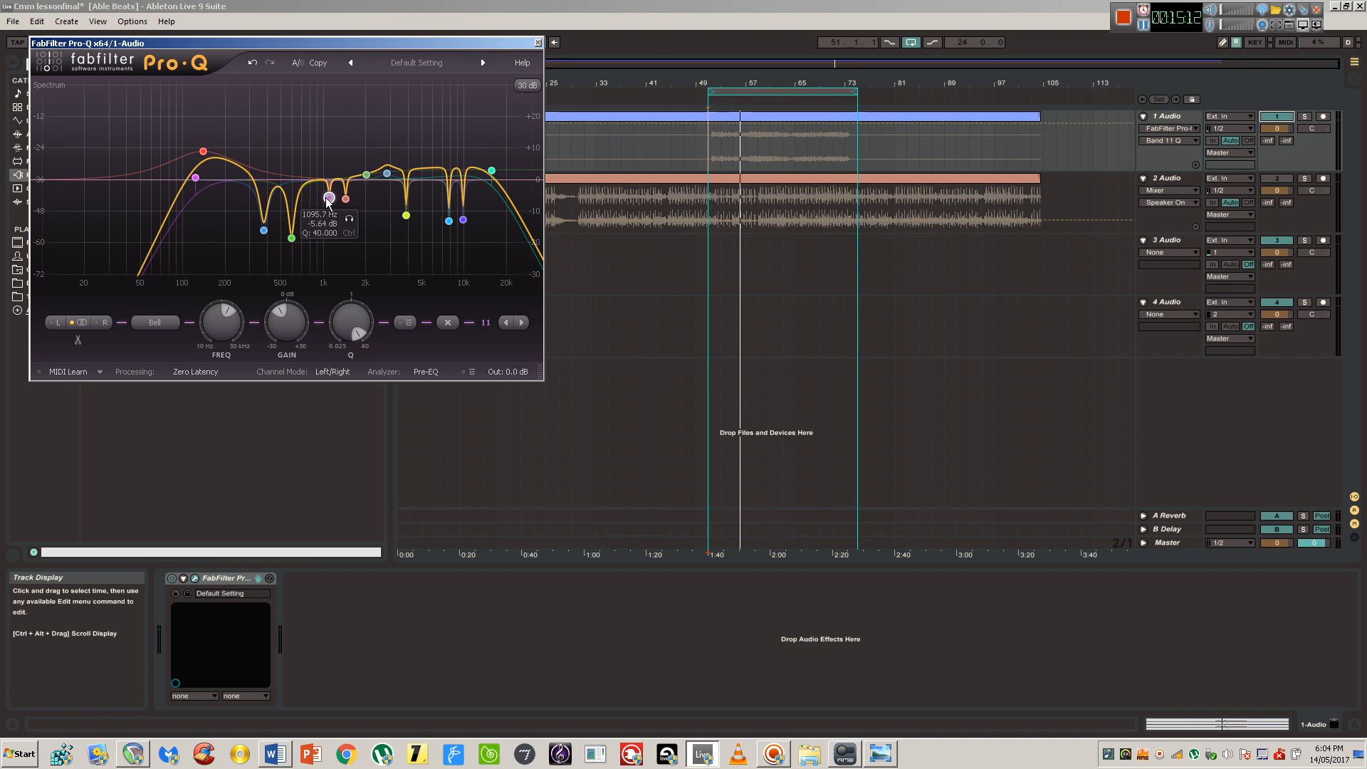
- Deepen band 12's cut to about -14.4 dB at 1610 Hz and widen its Q to about 22.6
left_click_drag(321, 203, 353, 225)
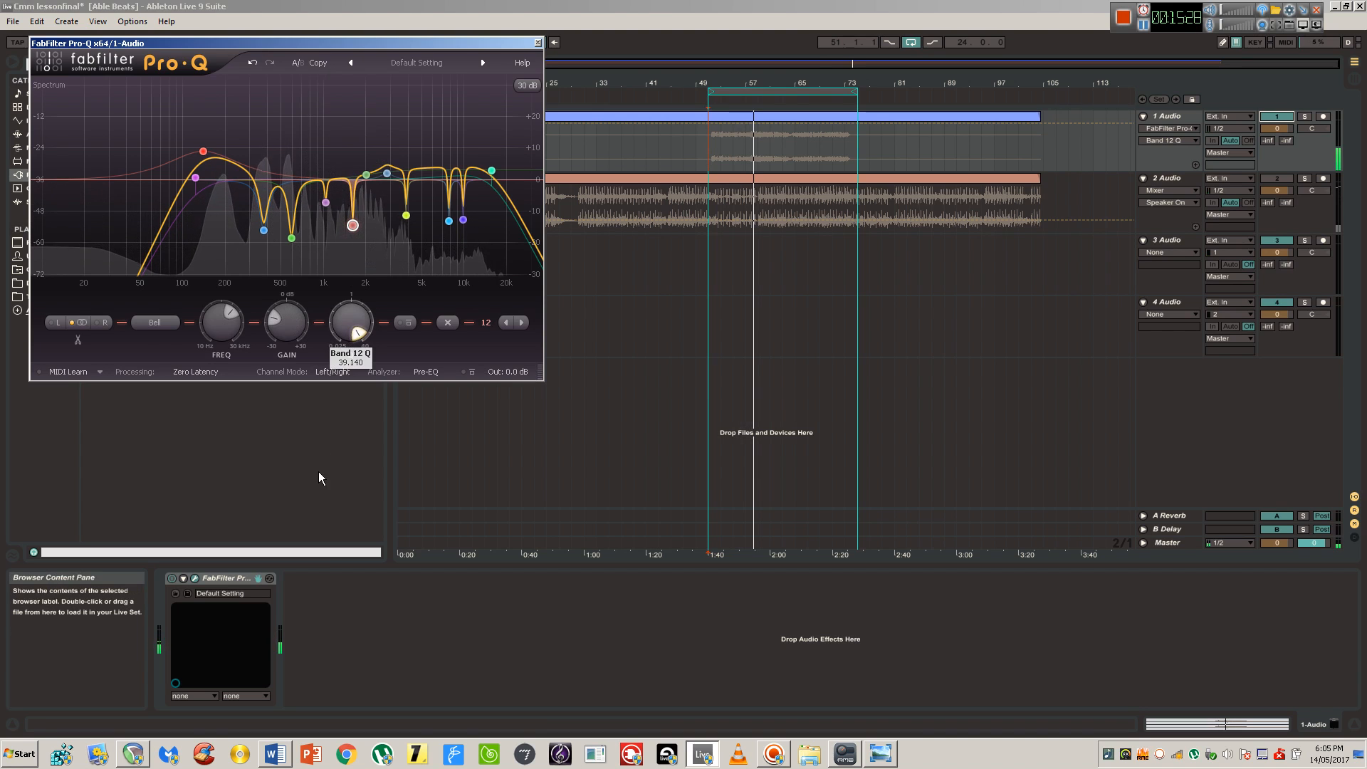
mouse_move(354, 349)
left_mouse_down()
mouse_move(356, 364)
mouse_move(360, 331)
left_mouse_up()
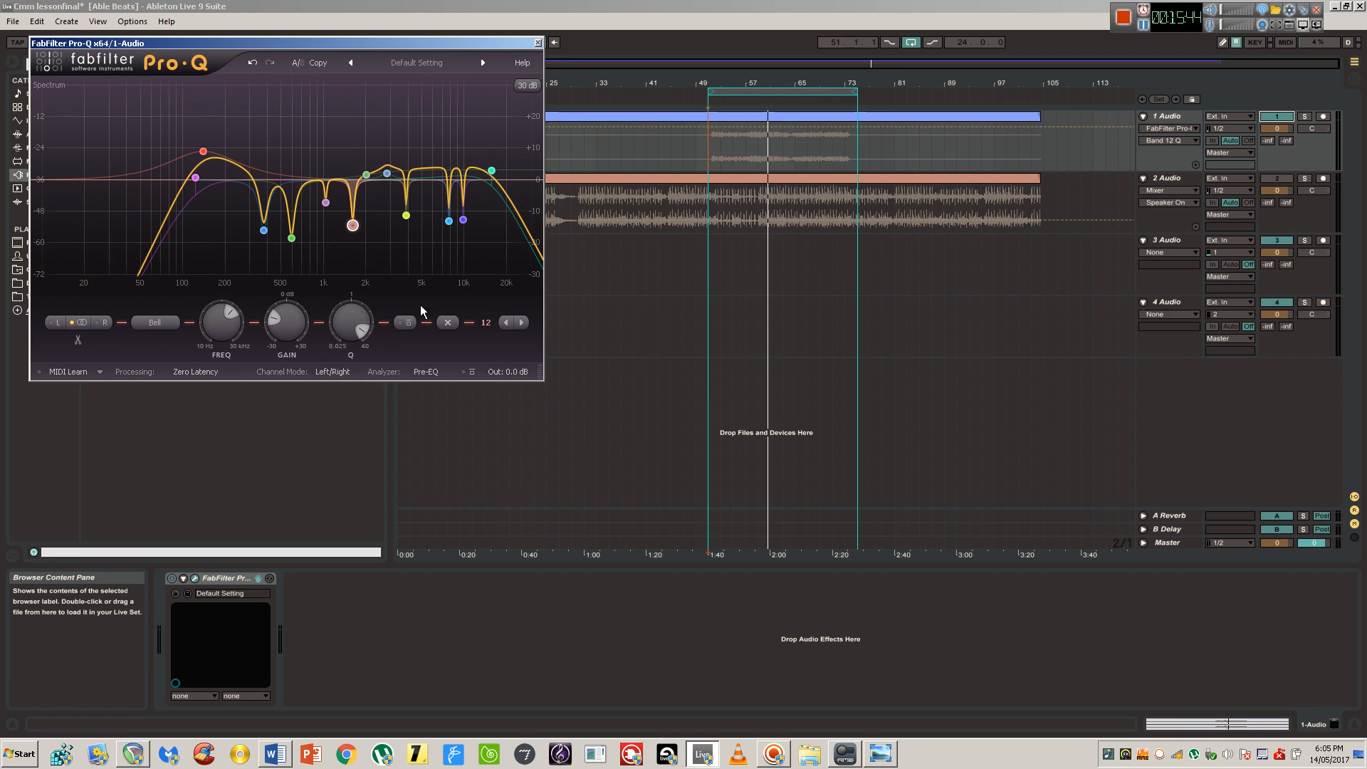
- Compare the looped vocal with the Pro-Q device enabled and bypassed
left_click(173, 578)
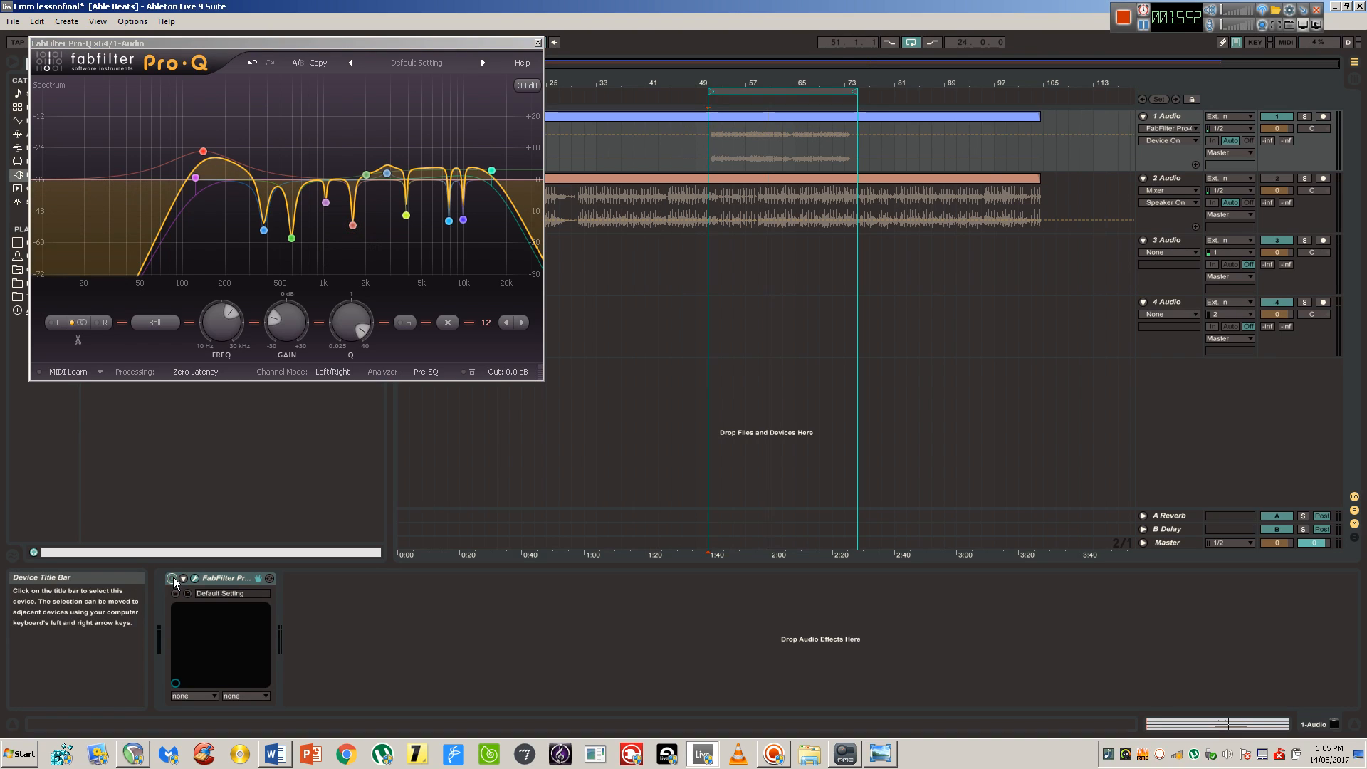
key("space")
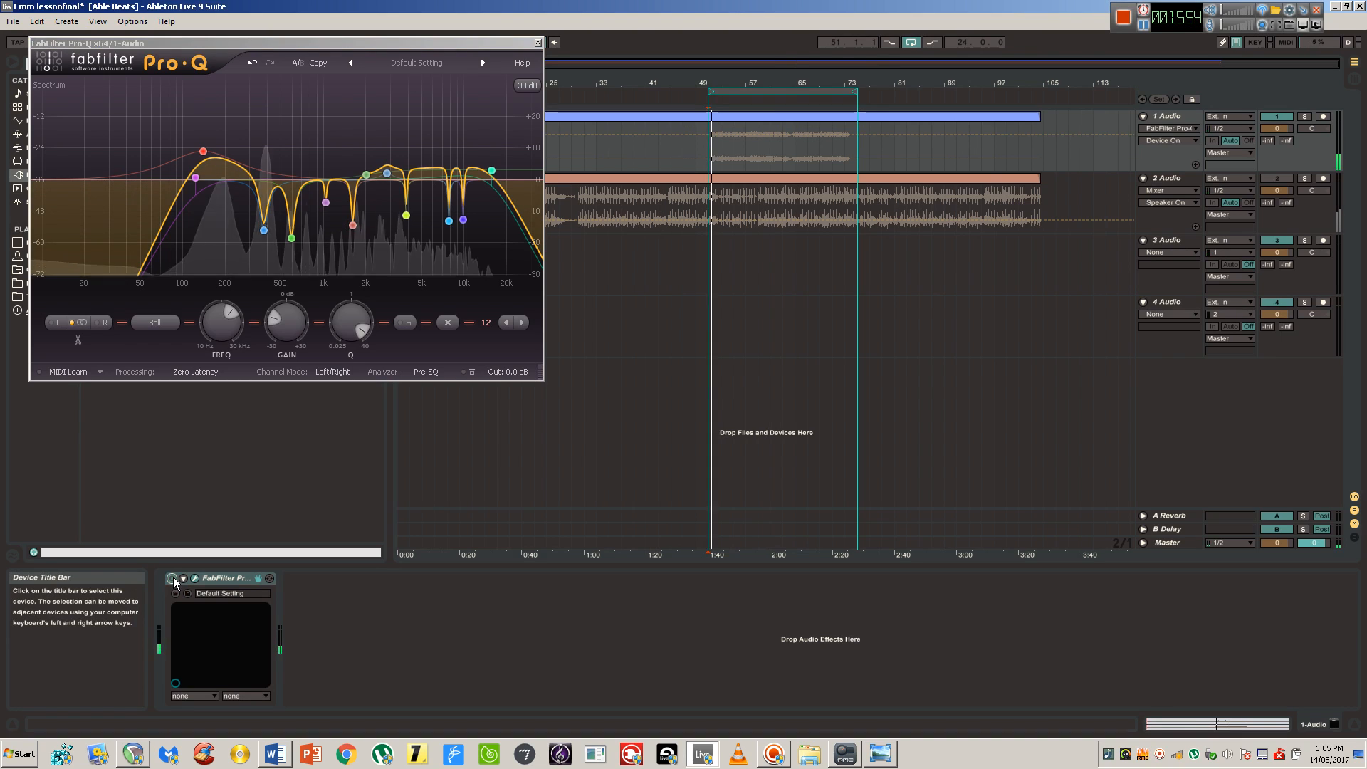
left_click(173, 578)
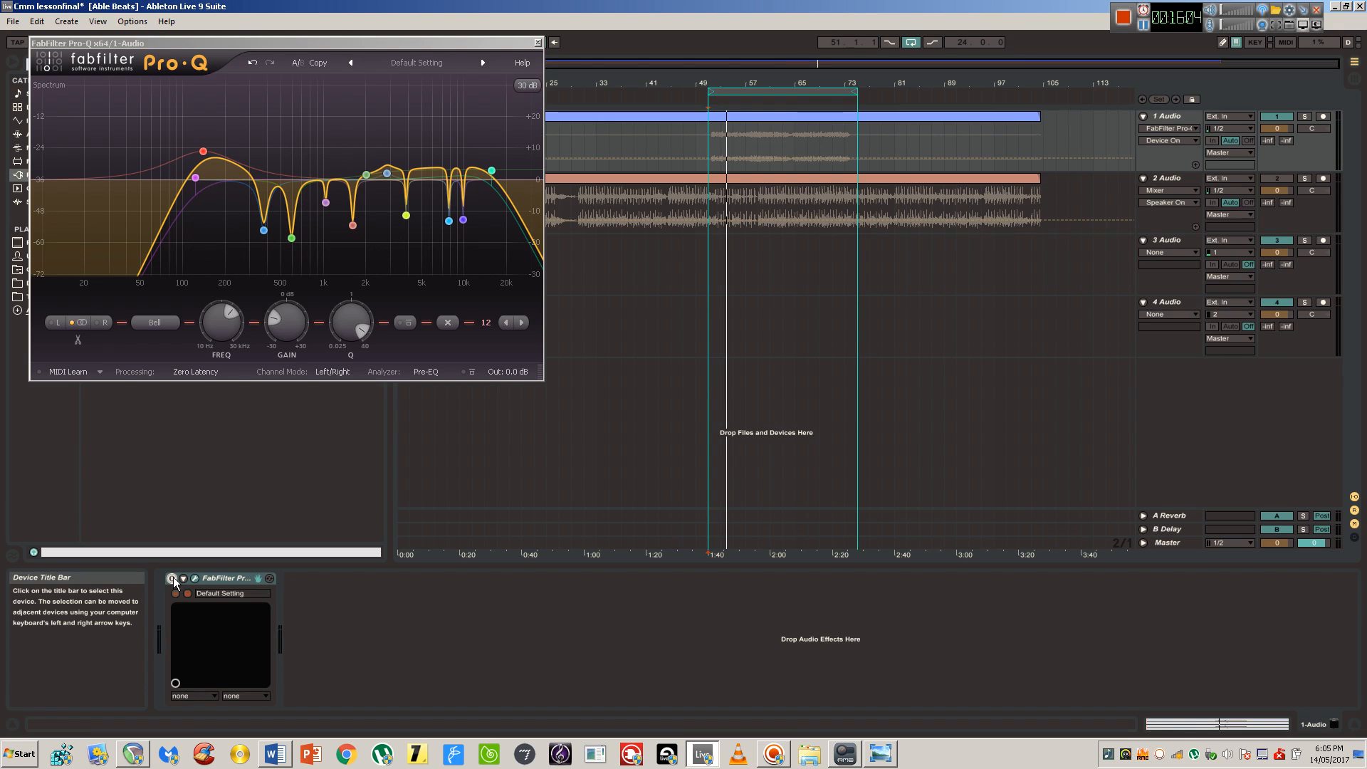
key("space")
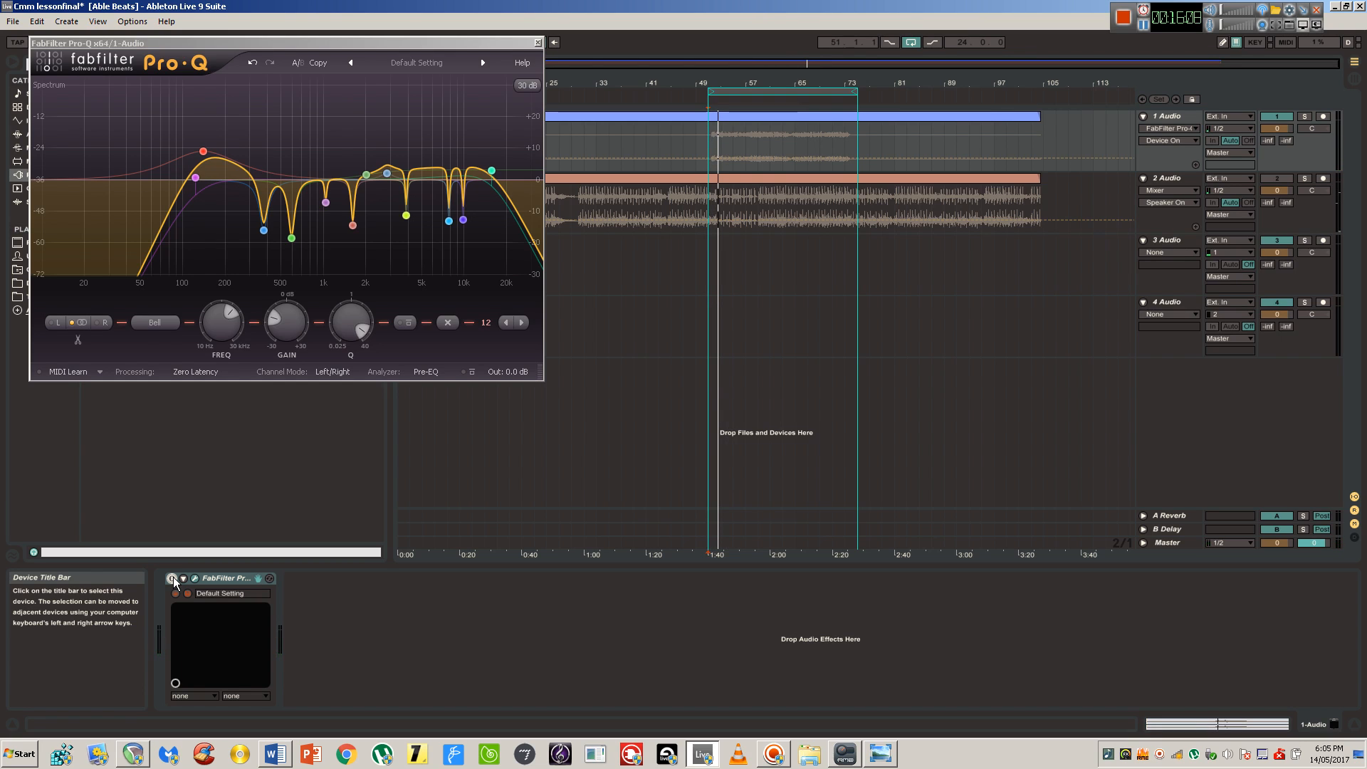
key("space")
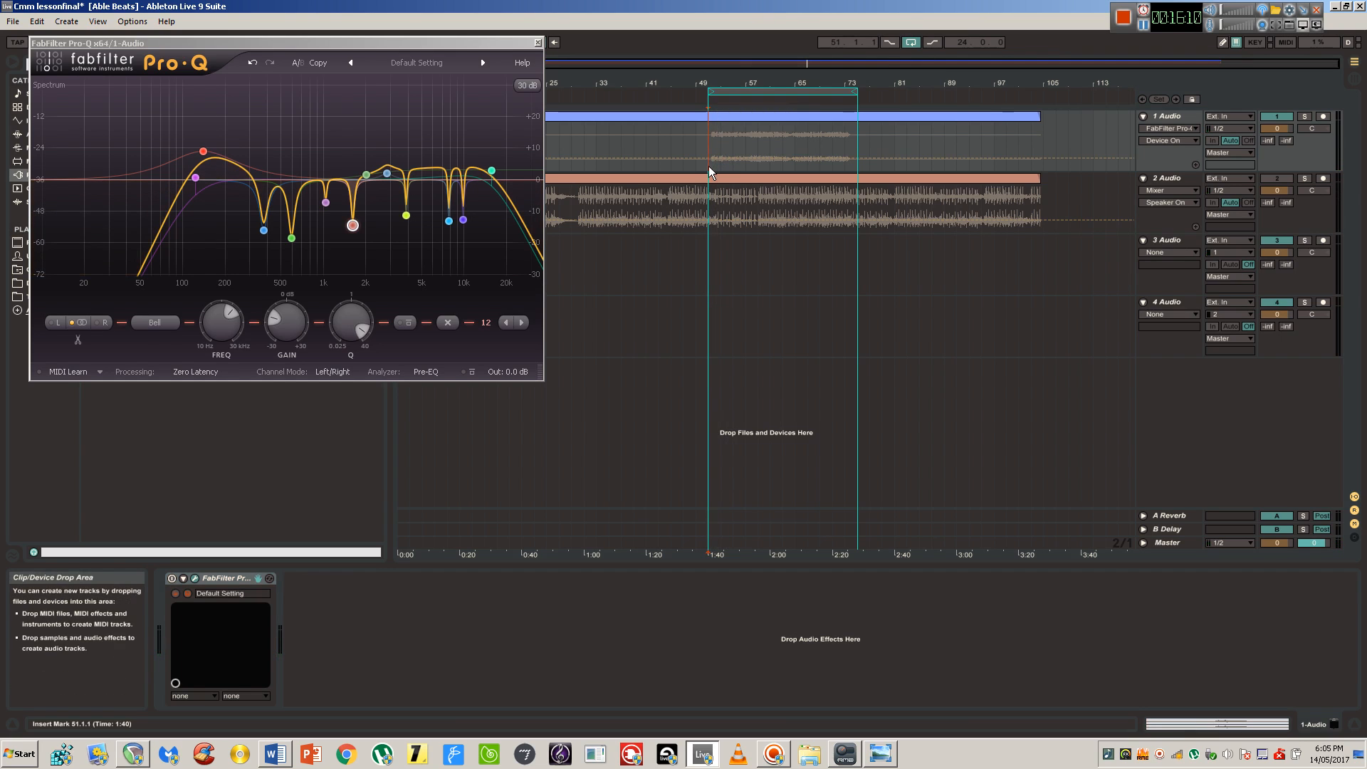
key("space")
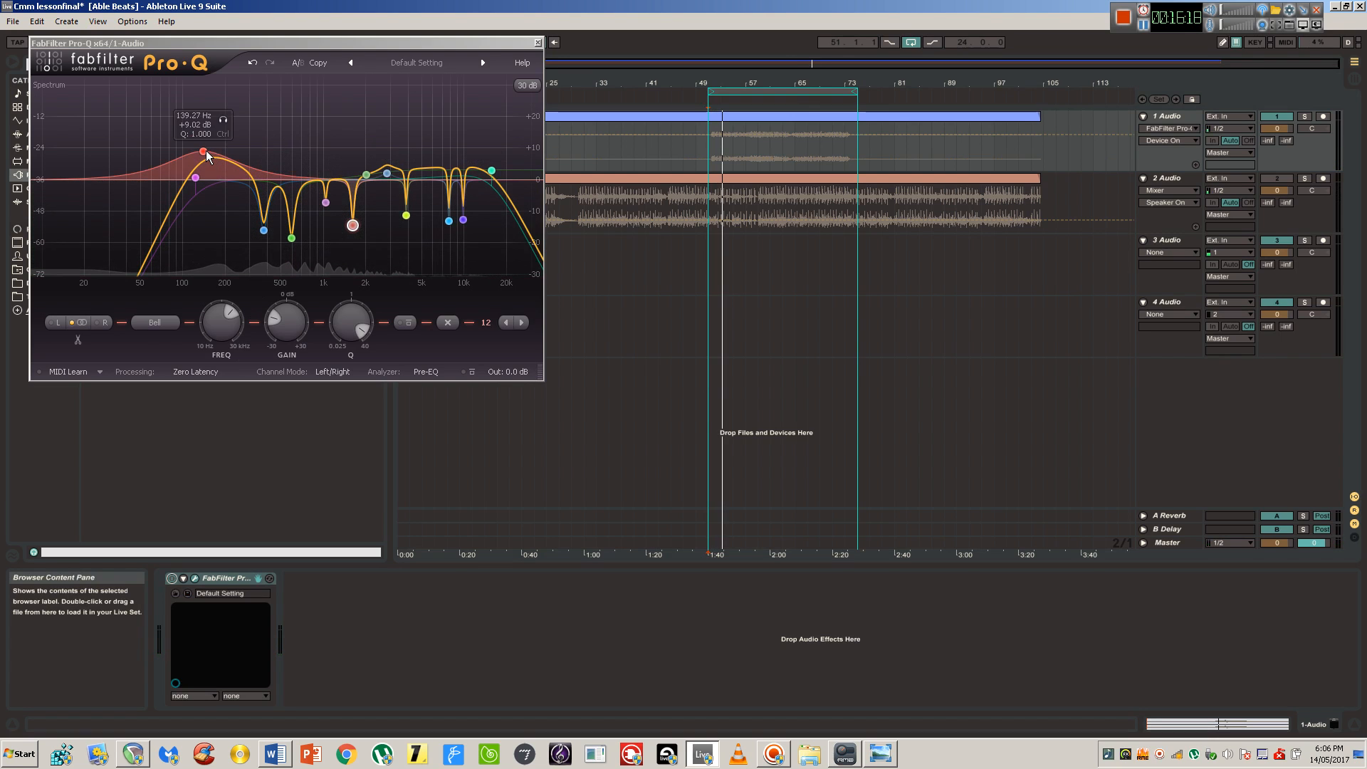
- Reduce band 4's low-end warmth boost and raise the High Shelf slightly at a lower frequency
left_click_drag(207, 151, 212, 167)
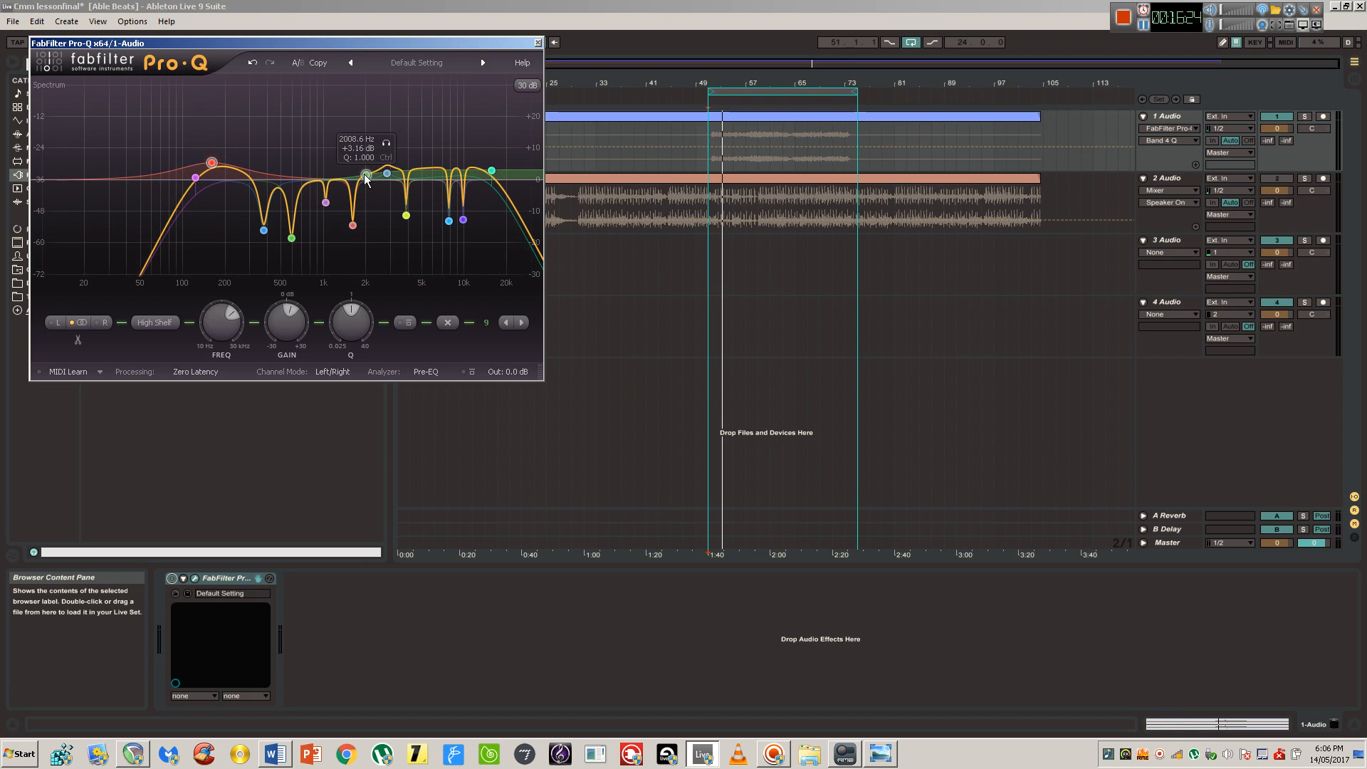
left_click_drag(366, 175, 358, 172)
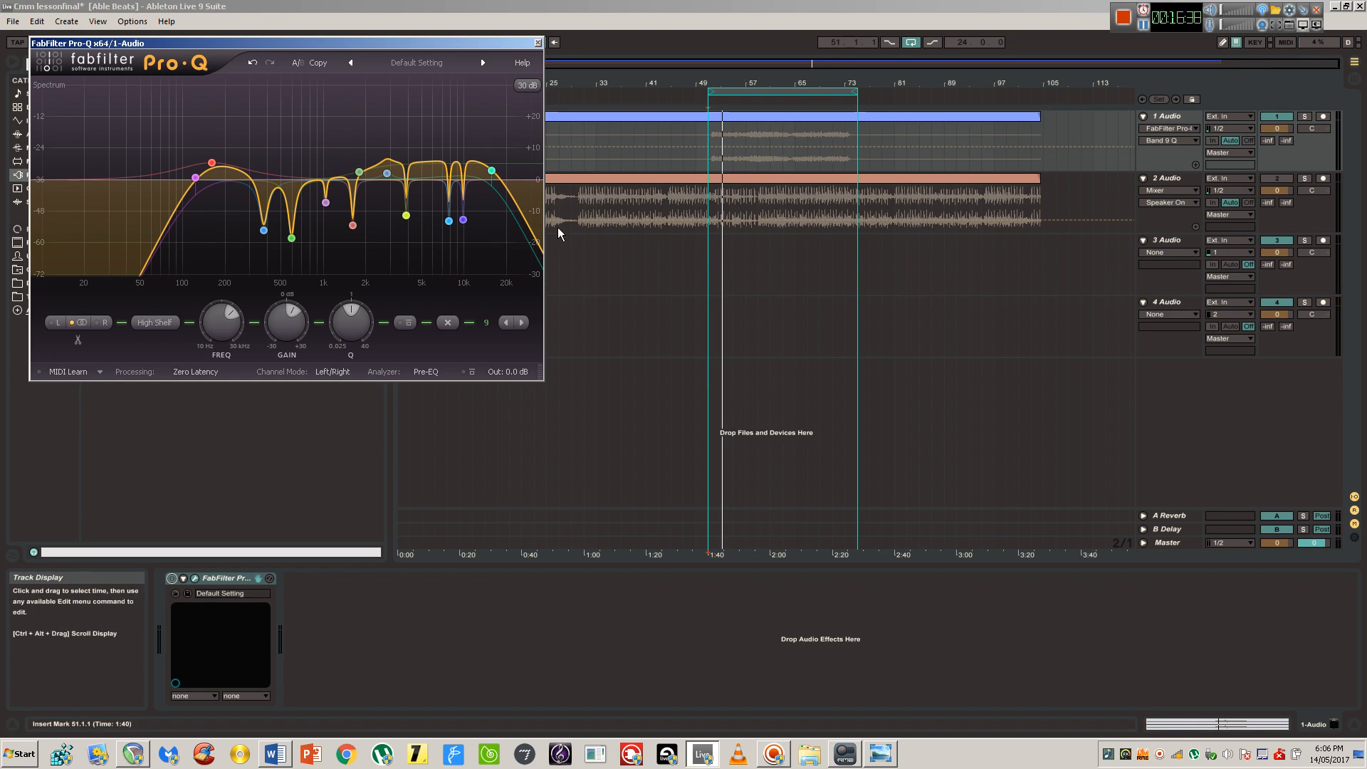
- During playback, shift the High Shelf further down in frequency and turn band 10 into a cut of about -2 dB at 2816 Hz
key("space")
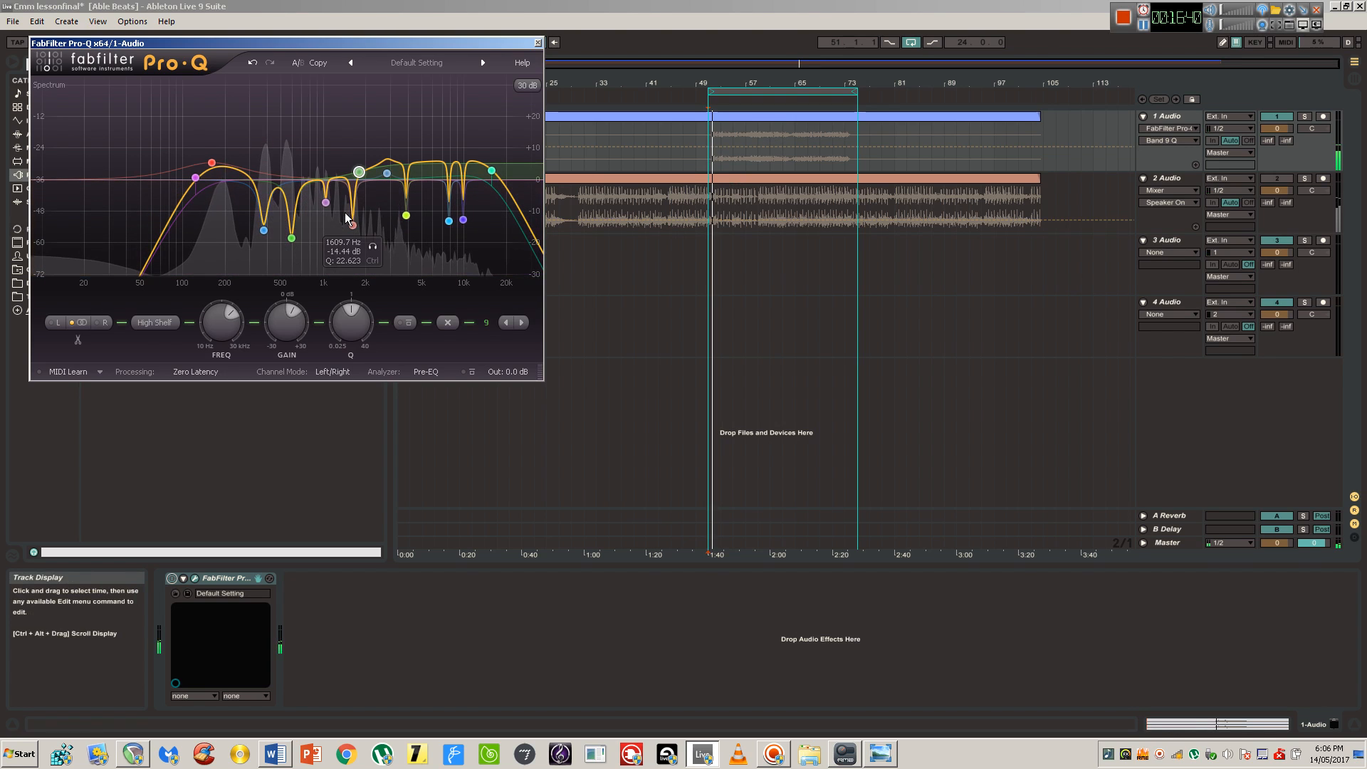
mouse_move(368, 173)
left_mouse_down()
mouse_move(336, 161)
mouse_move(334, 173)
mouse_move(386, 174)
mouse_move(388, 189)
left_mouse_up()
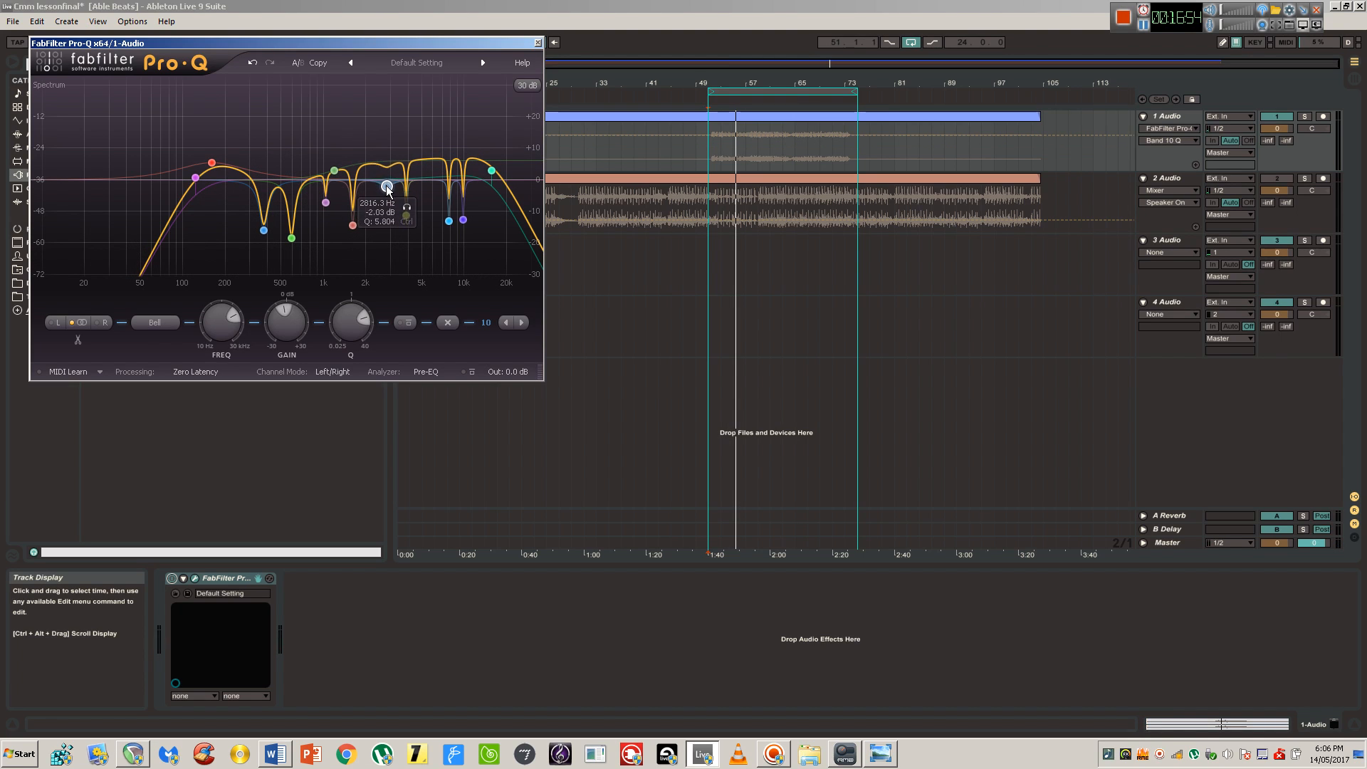
- During playback, deepen band 10's cut to about -3.8 dB at 2816 Hz
key("space")
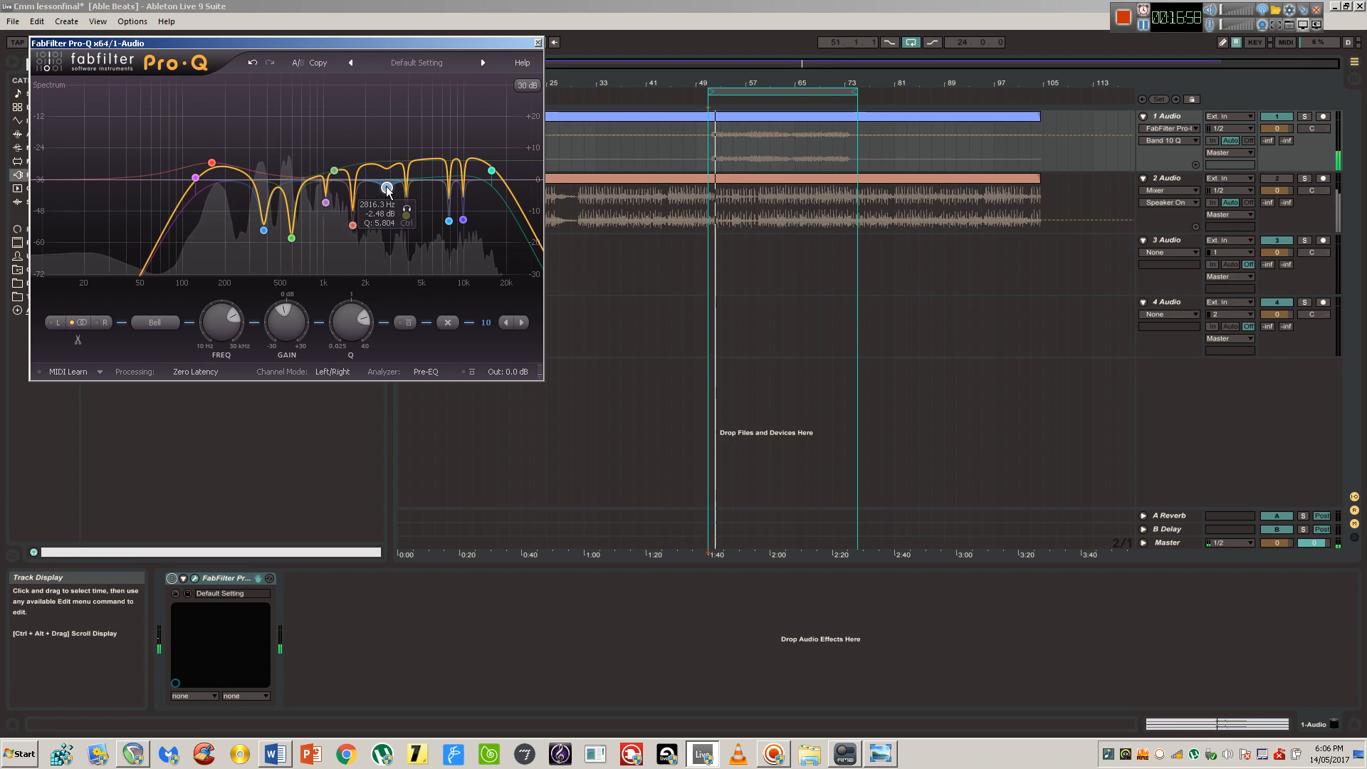
left_click_drag(387, 188, 388, 193)
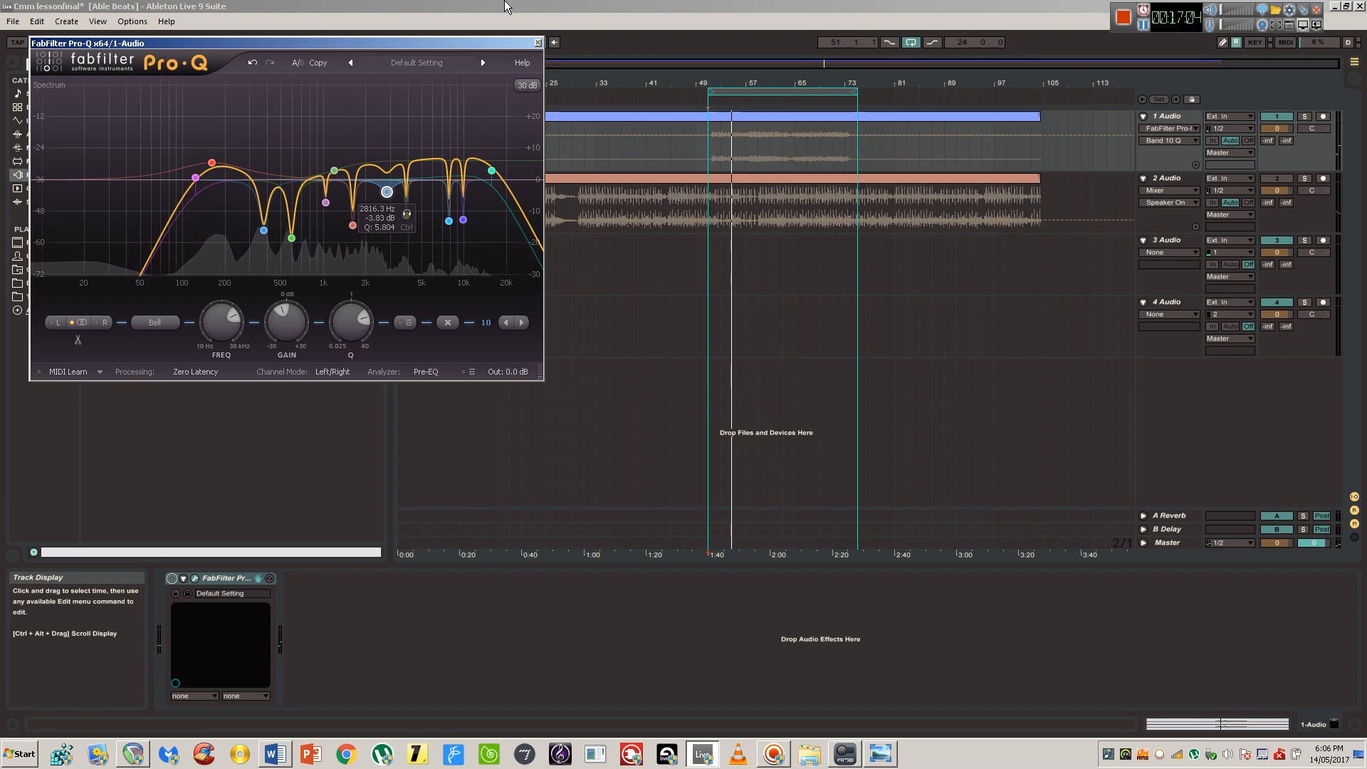
- Reactivate the beat on track 2 and lower its volume to -3.6 dB so it plays beneath the vocal
left_click(1264, 177)
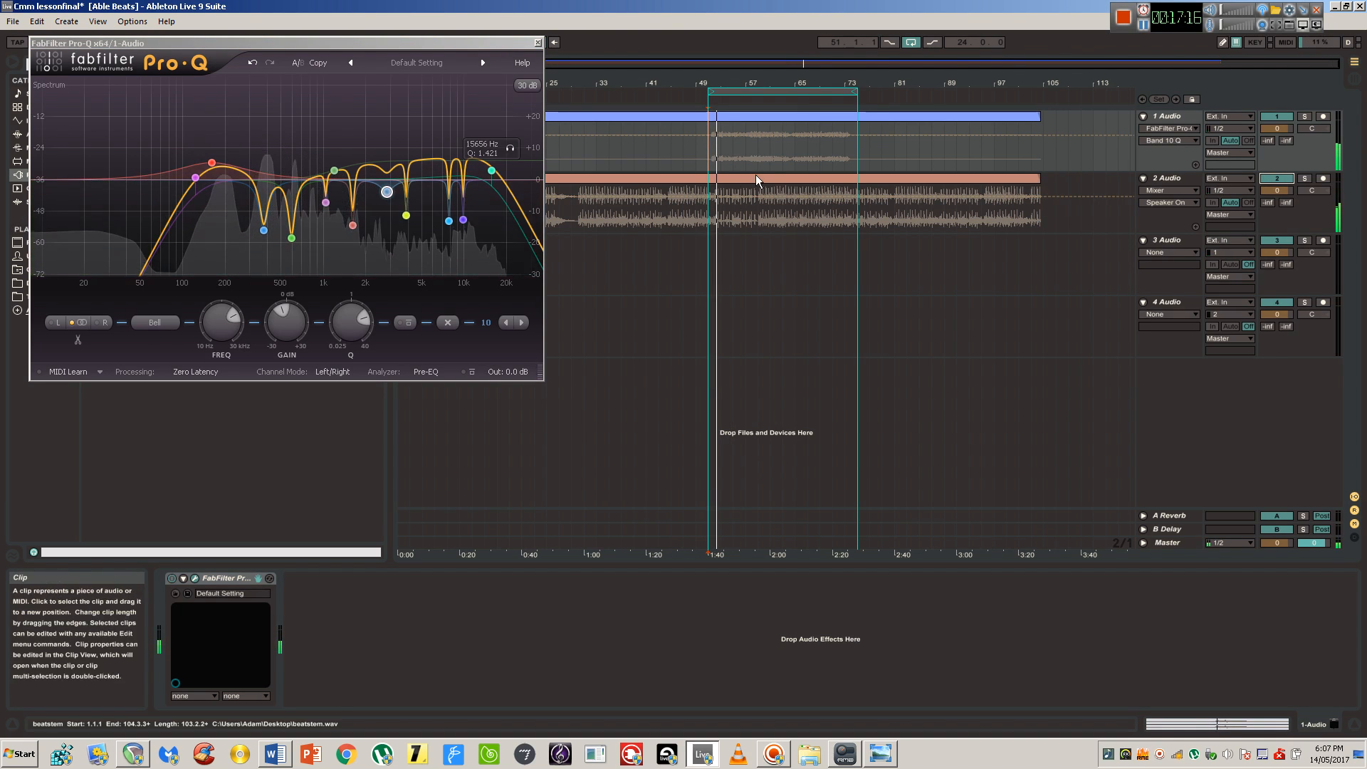
left_click_drag(1274, 190, 1276, 192)
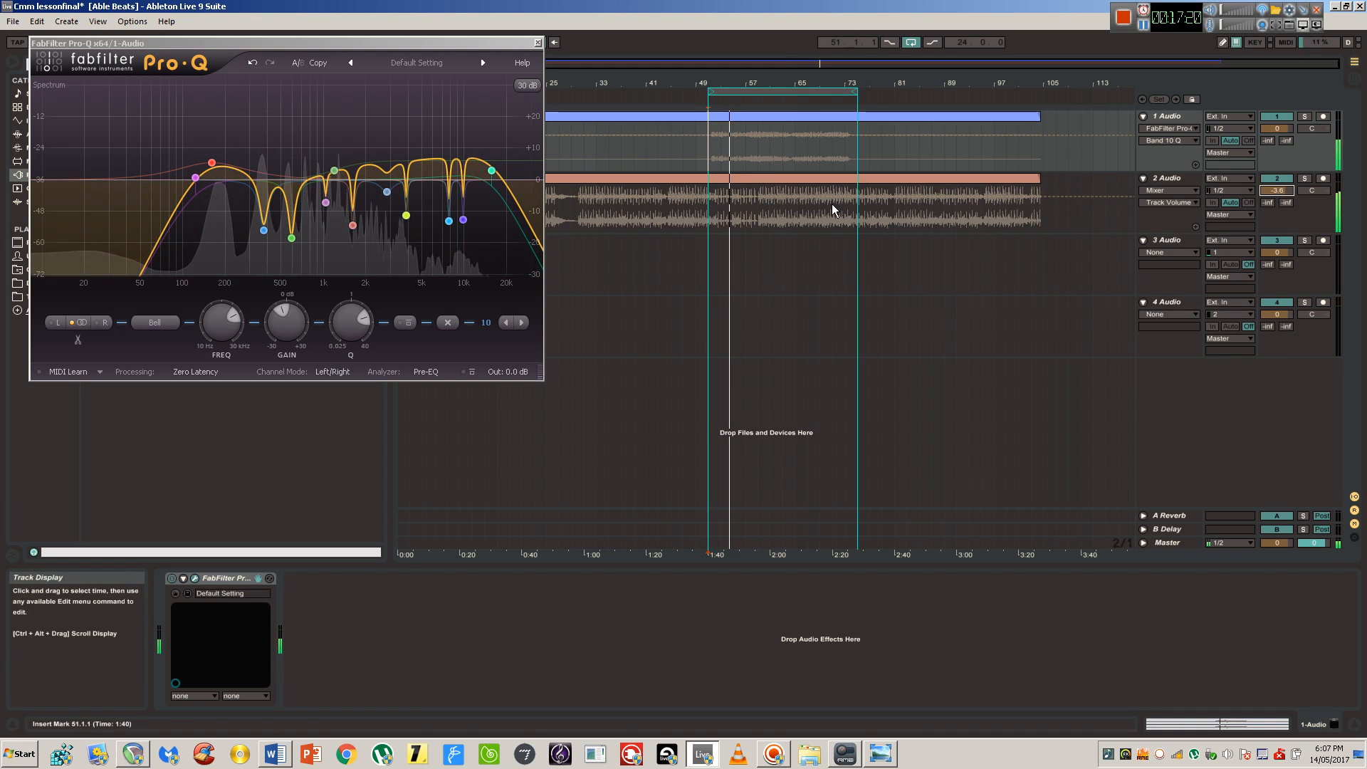
- Bypass the vocal's Pro-Q device and replay the loop with the beat to hear the unprocessed vocal in the mix
key("space")
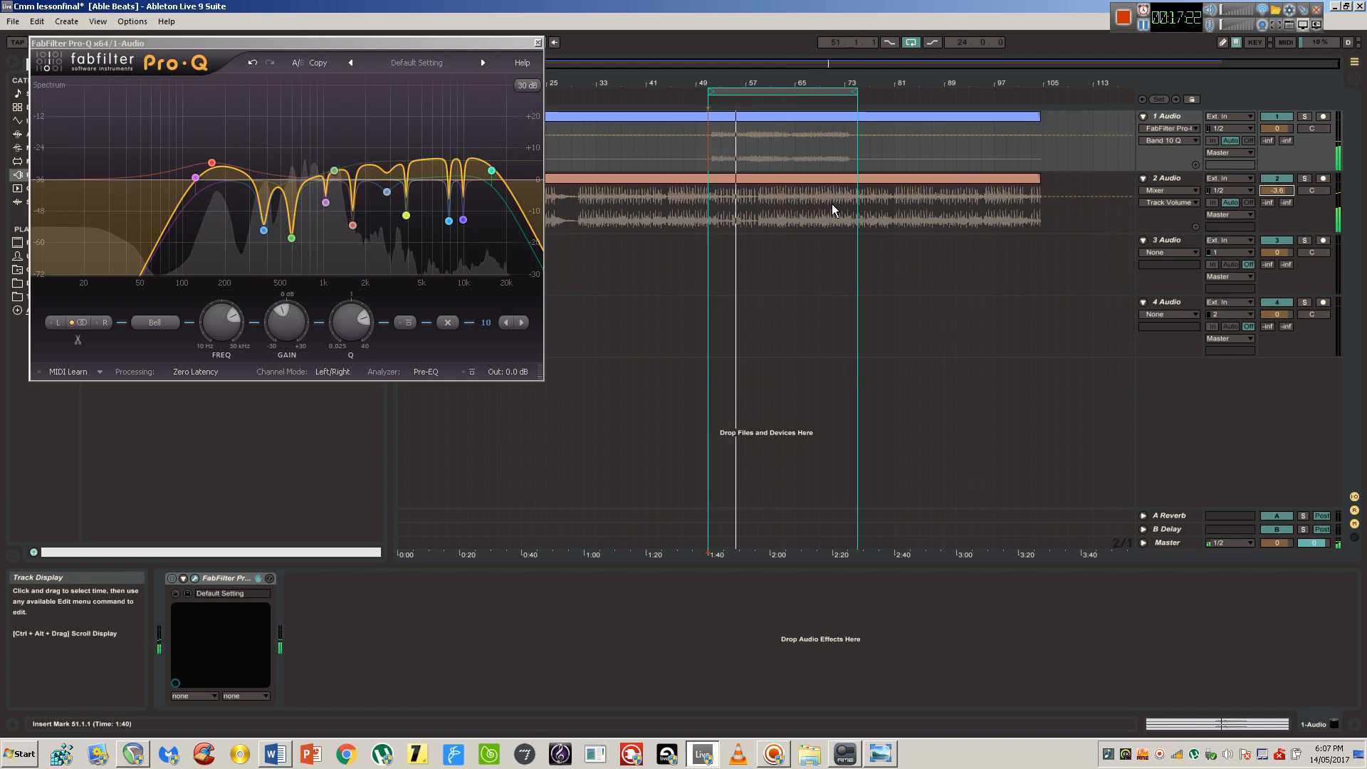
left_click(172, 578)
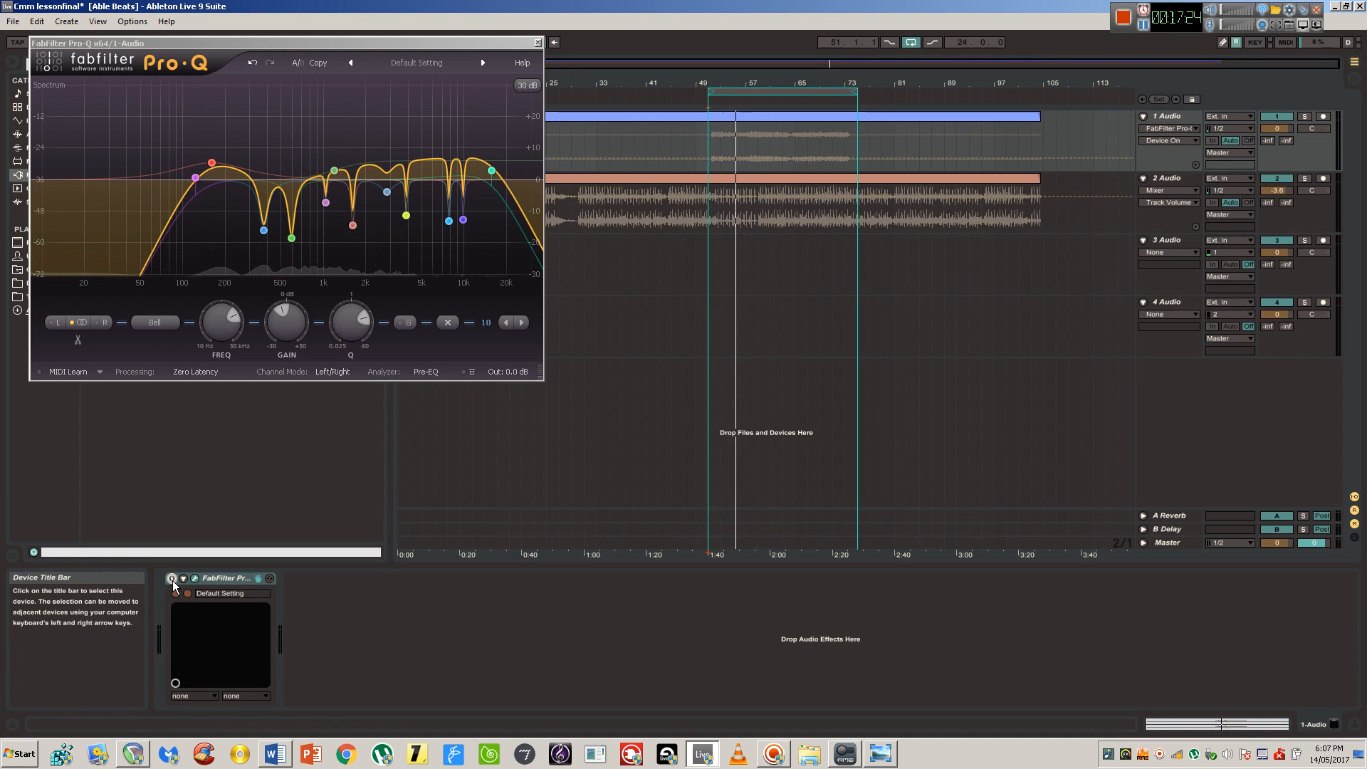
key("space")
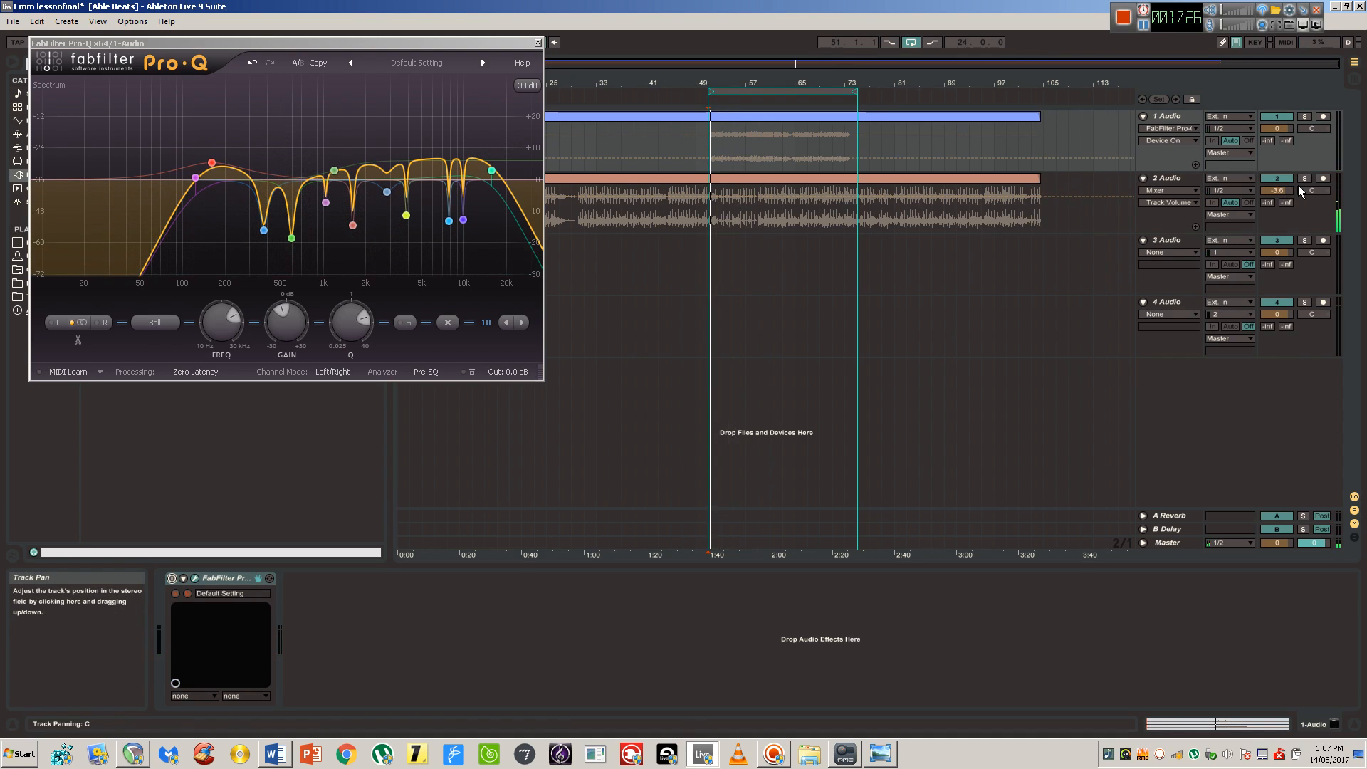